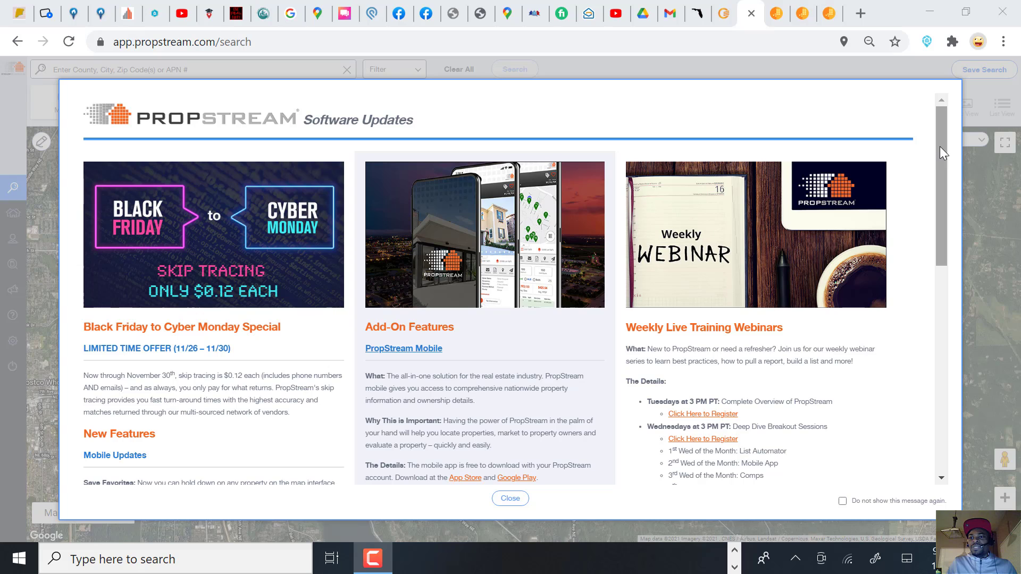
Step: Close the Software Updates announcement so the Redmond satellite map and category counts show
mouse_move(939, 146)
mouse_down()
mouse_move(943, 164)
mouse_move(942, 132)
mouse_up()
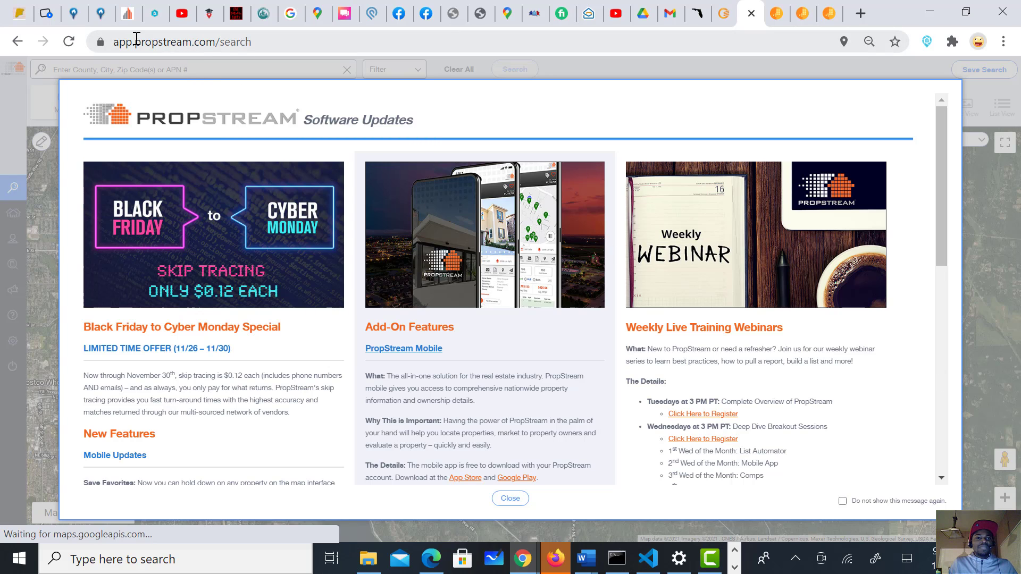
drag(135, 41, 212, 41)
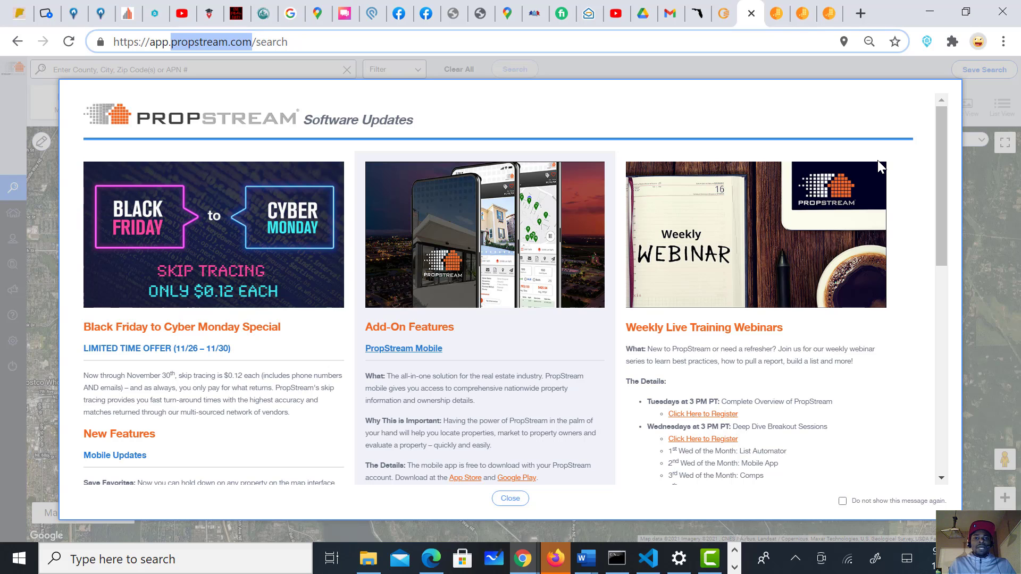
click(865, 68)
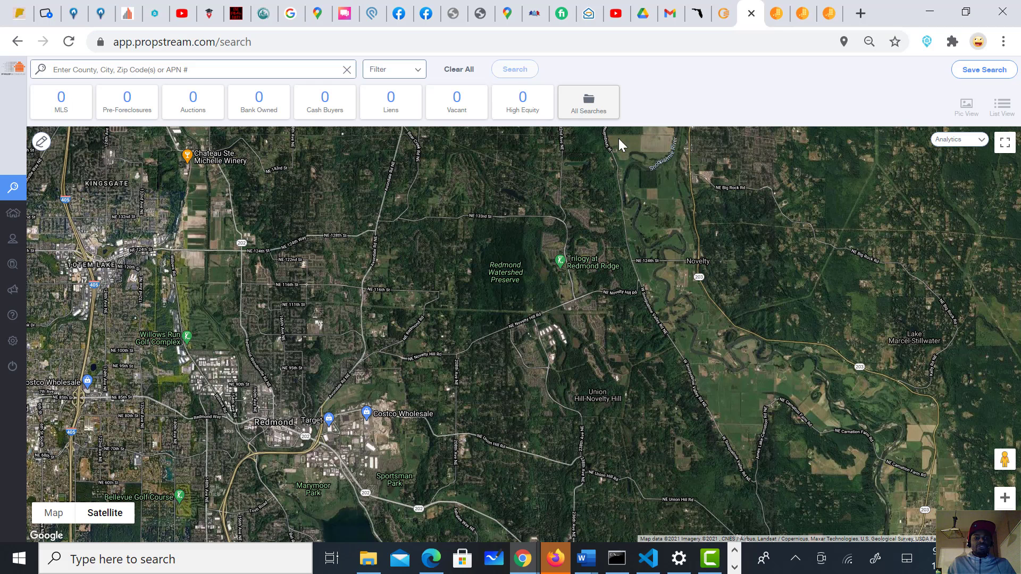
Step: Search 'lehigh' and choose Lehigh Acres, FL, loading 121,811 unique properties
click(237, 69)
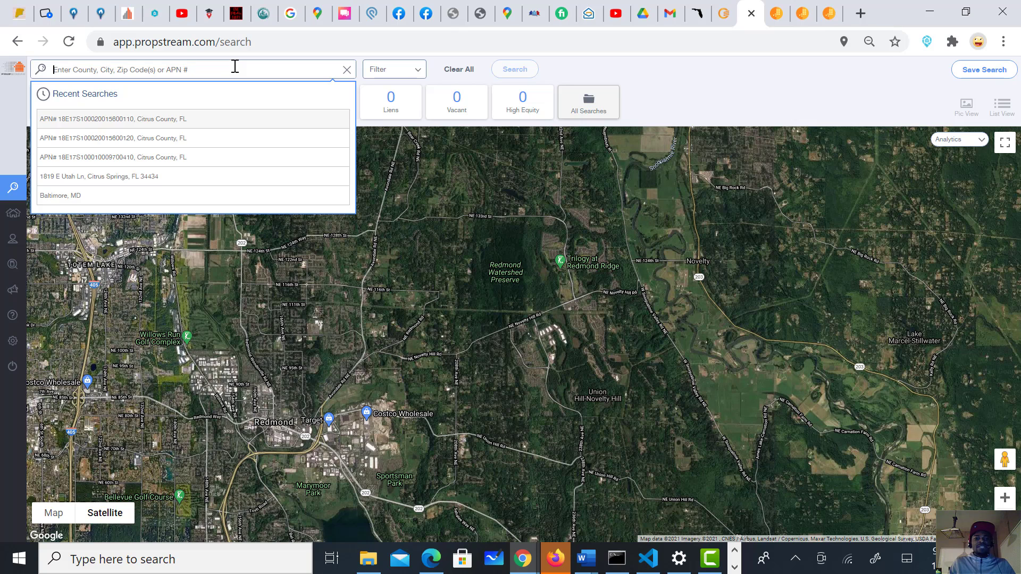
click(681, 85)
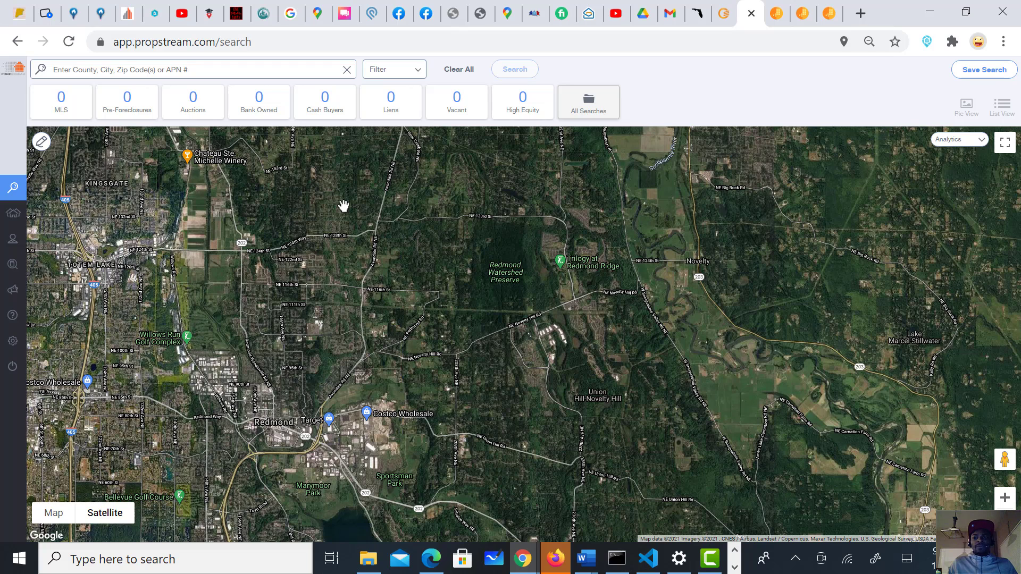
click(207, 67)
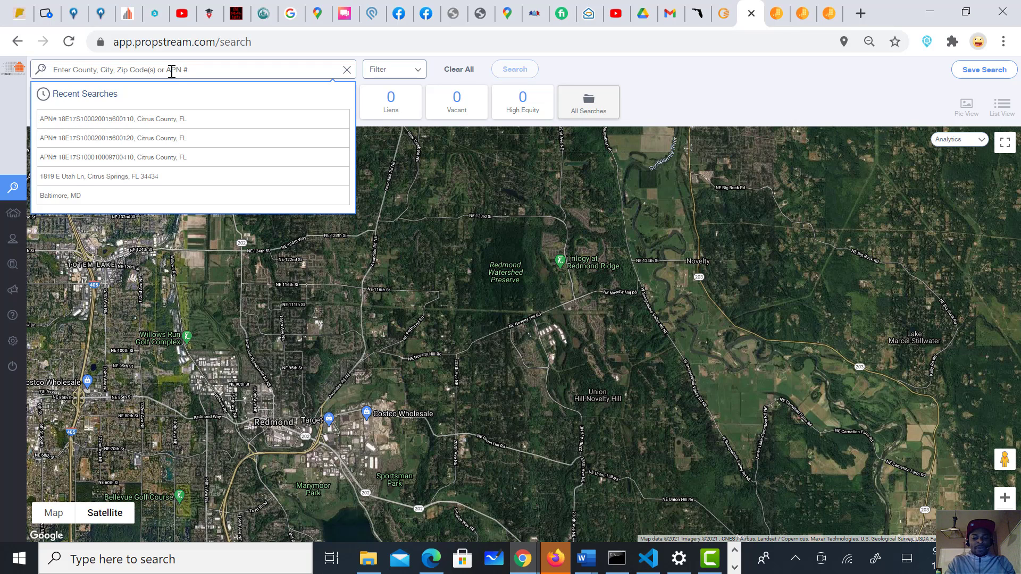
text(lehigh acres)
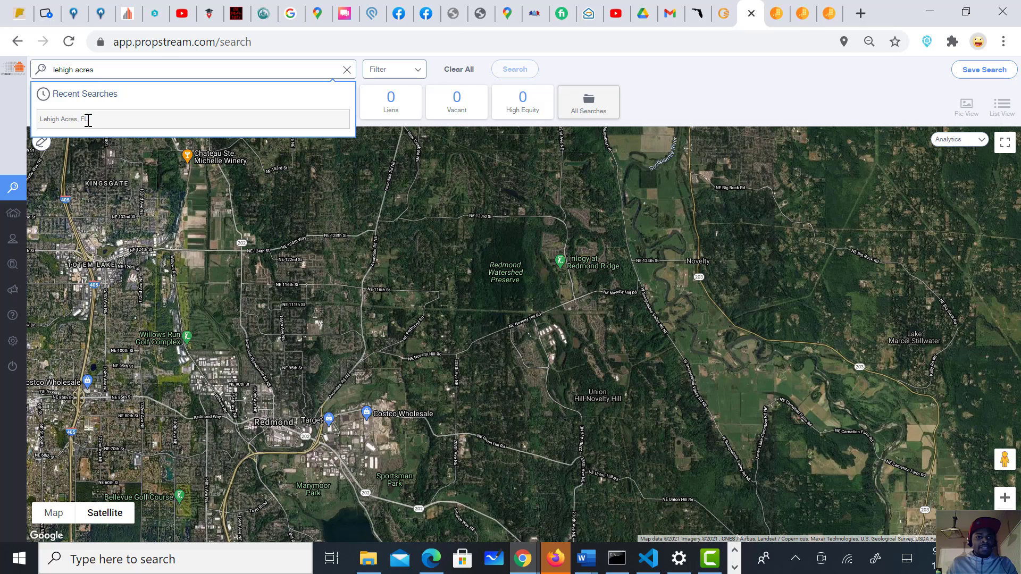
click(89, 120)
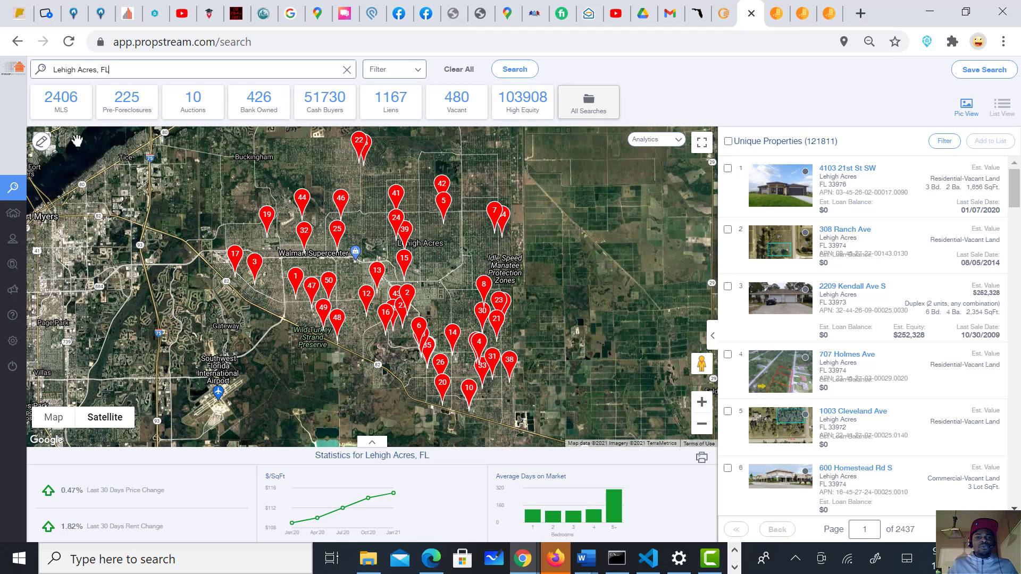
click(127, 101)
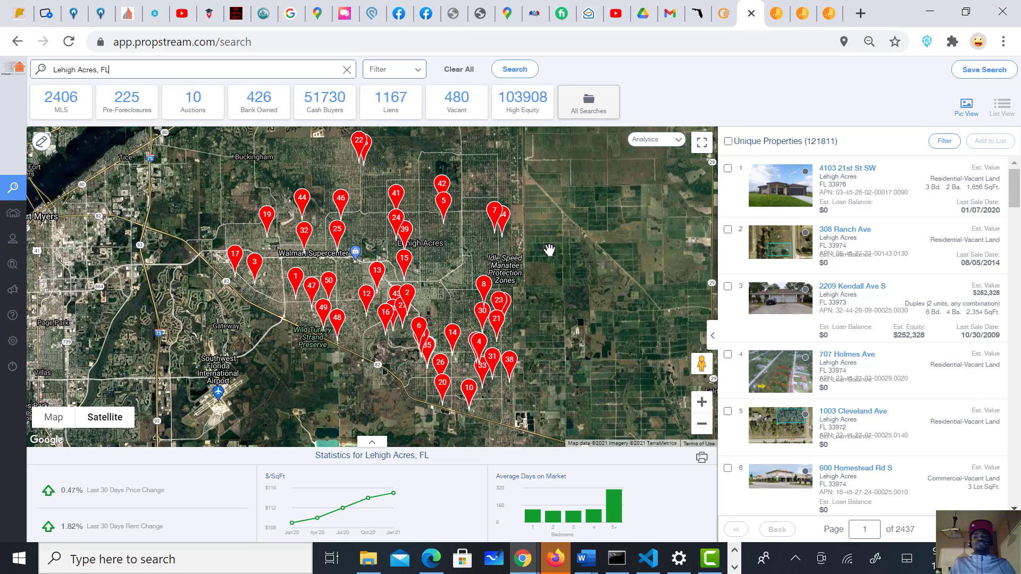
Step: Try Owner Occupied No and Occupancy Vacant filters, then reset both to Any
click(409, 70)
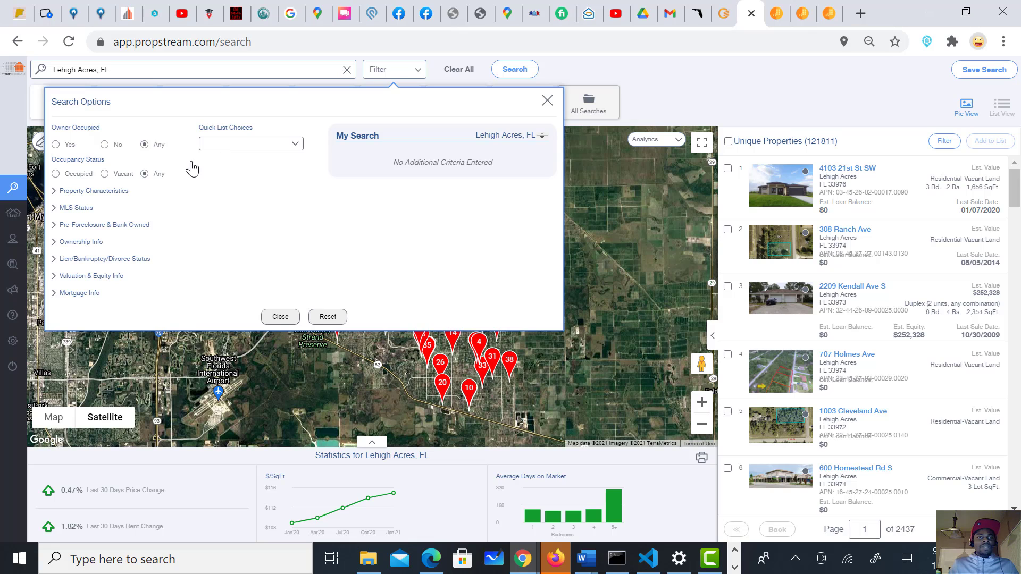
click(105, 146)
click(105, 174)
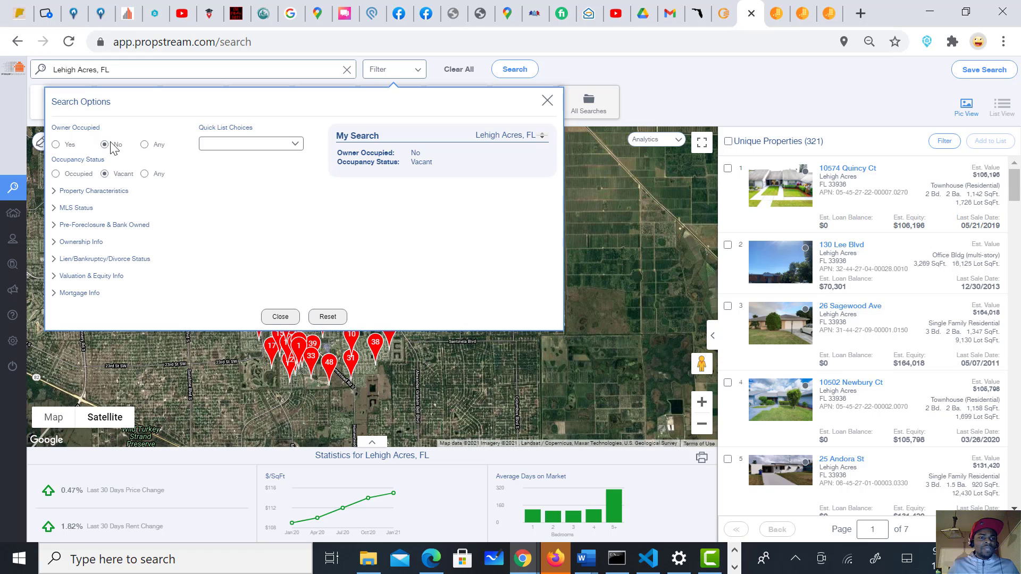
click(144, 145)
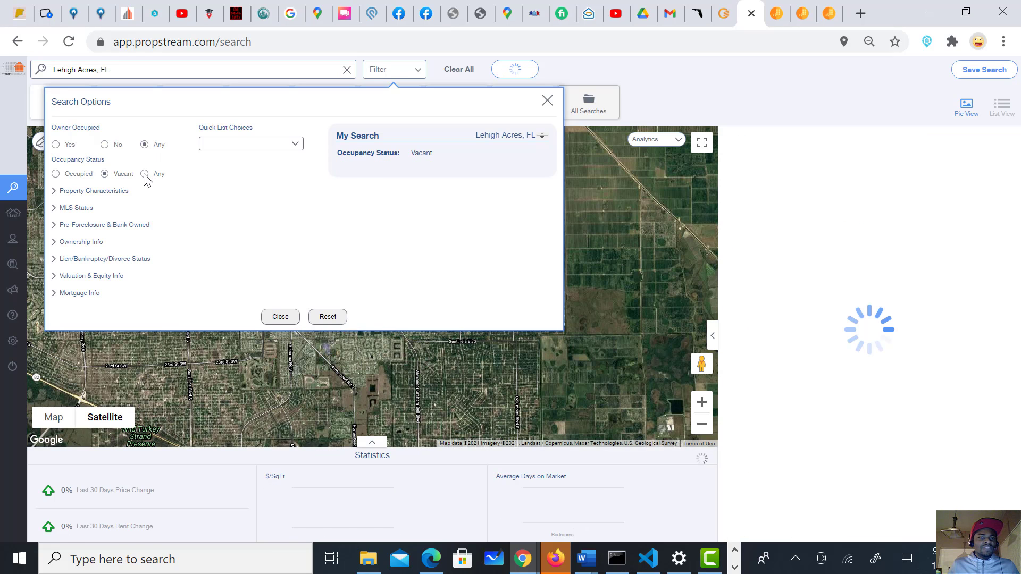
click(145, 175)
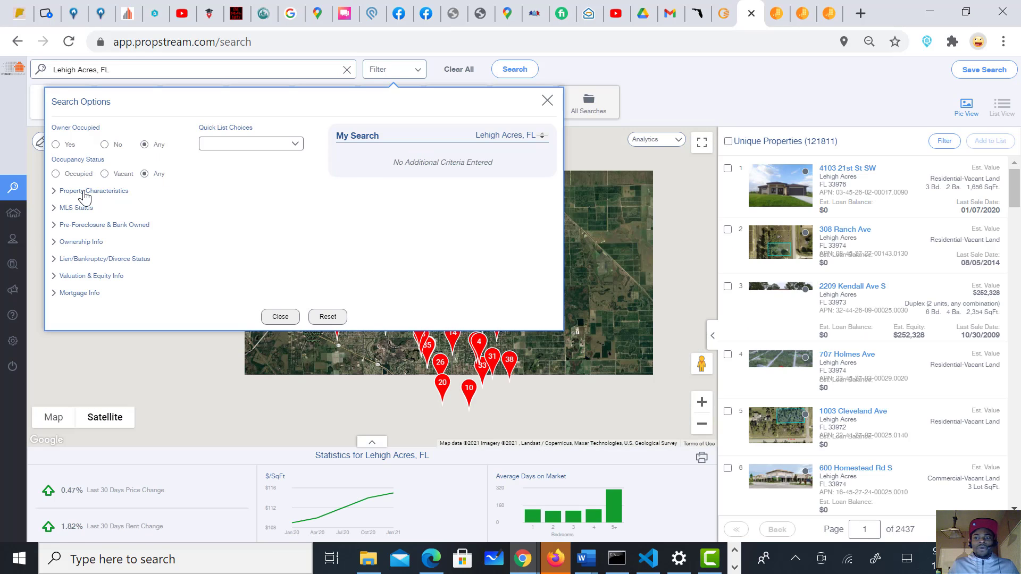
Step: Check Residential-Vacant Land under Property Type(s) in Property Characteristics
click(85, 192)
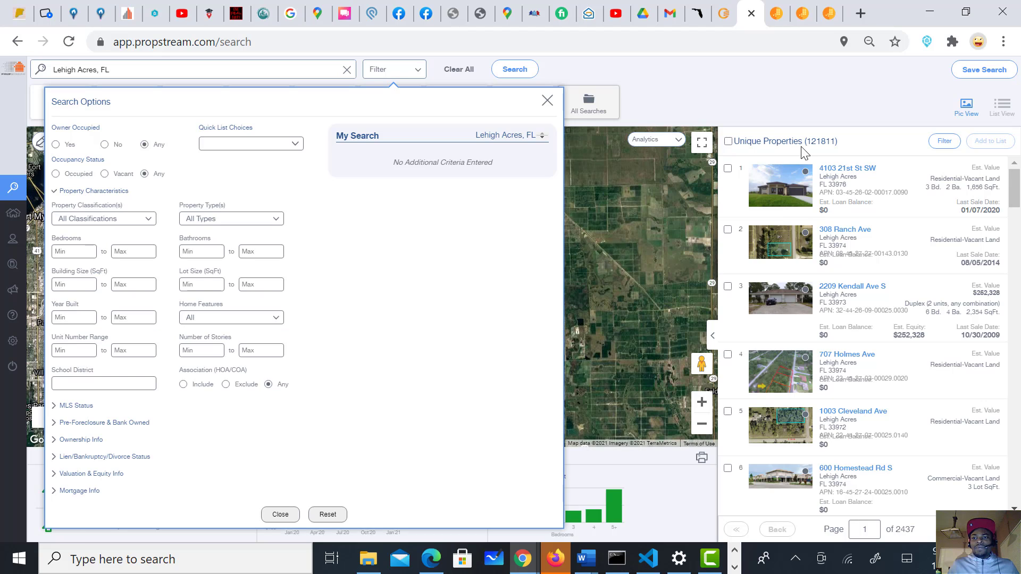
click(212, 221)
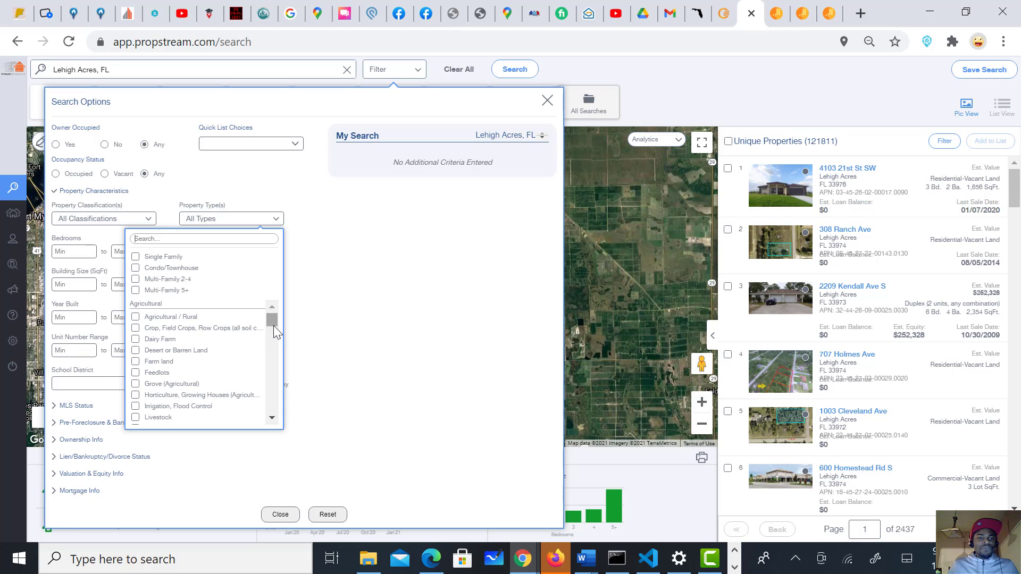
drag(273, 323, 272, 418)
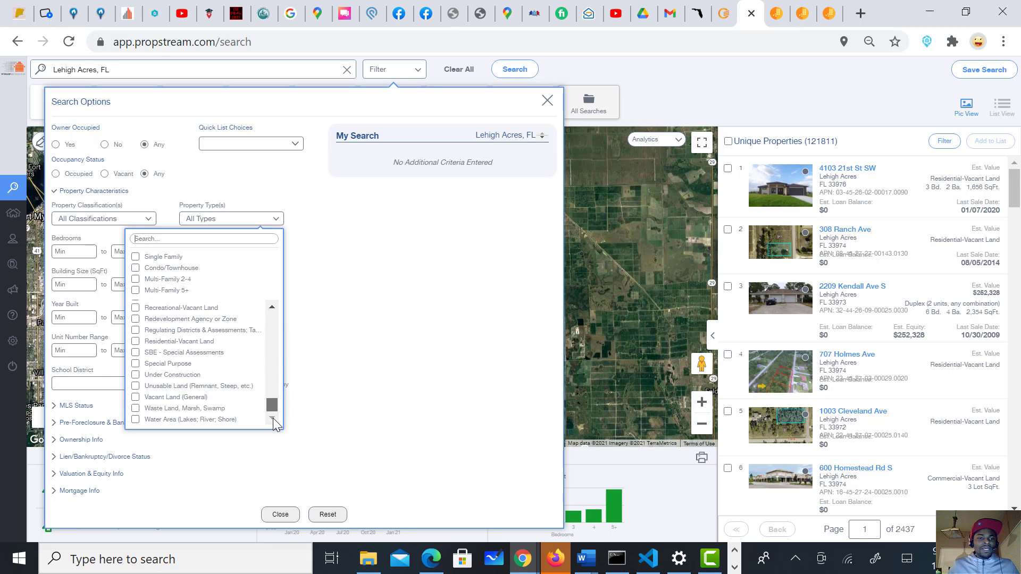
scroll(273, 412, up, 5)
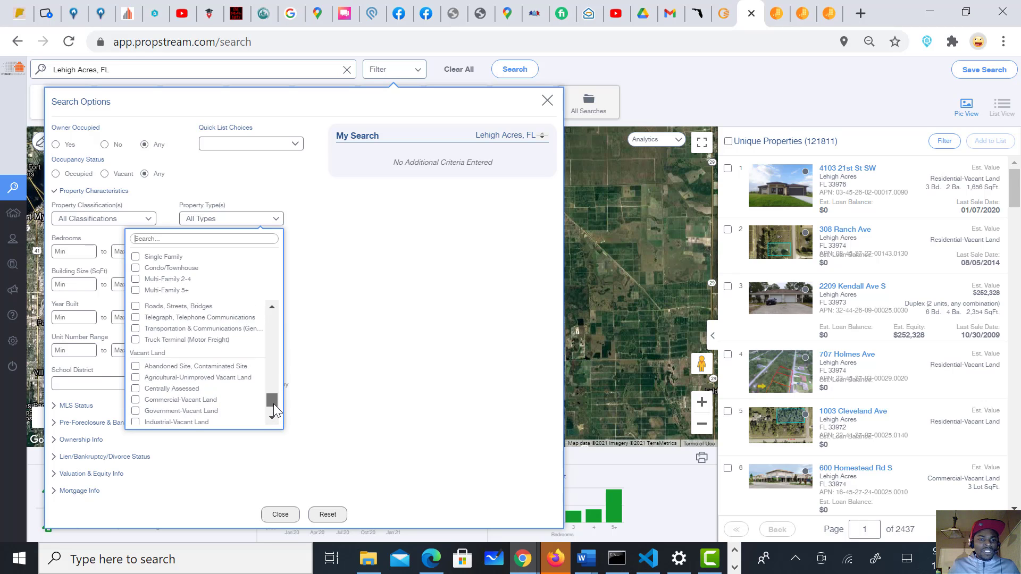
scroll(273, 408, down, 3)
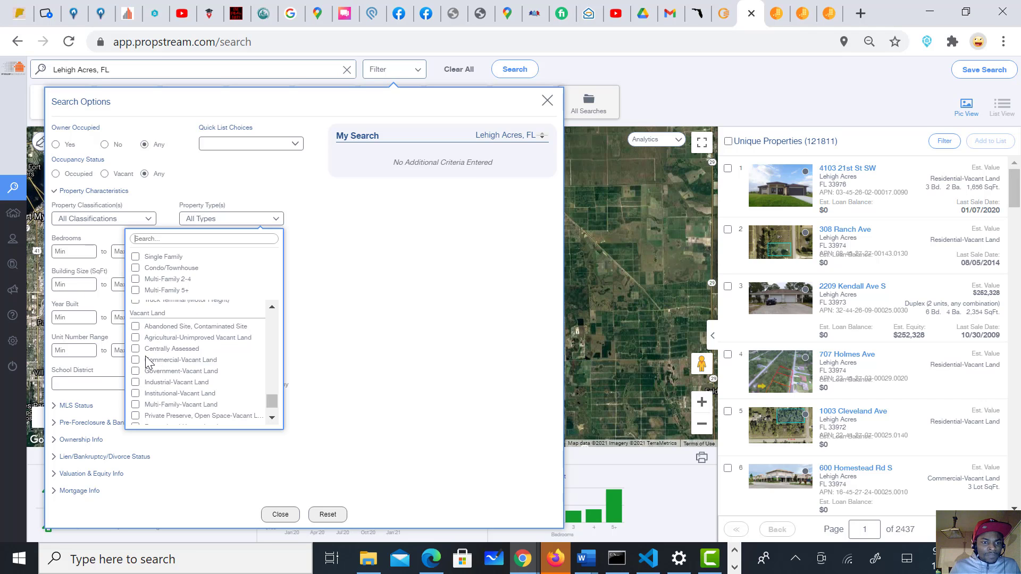
click(273, 417)
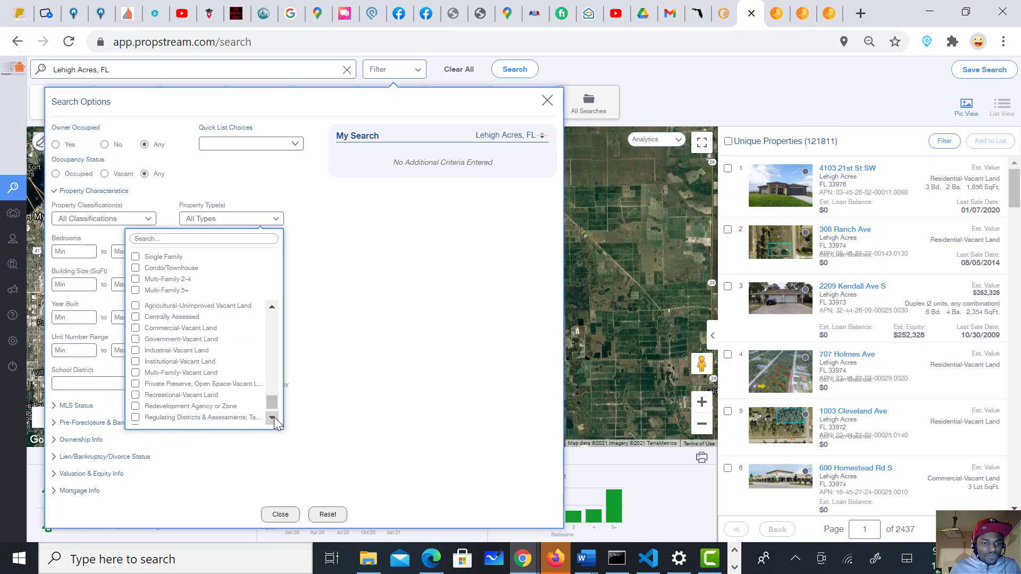
click(273, 417)
click(273, 417)
click(274, 417)
click(273, 417)
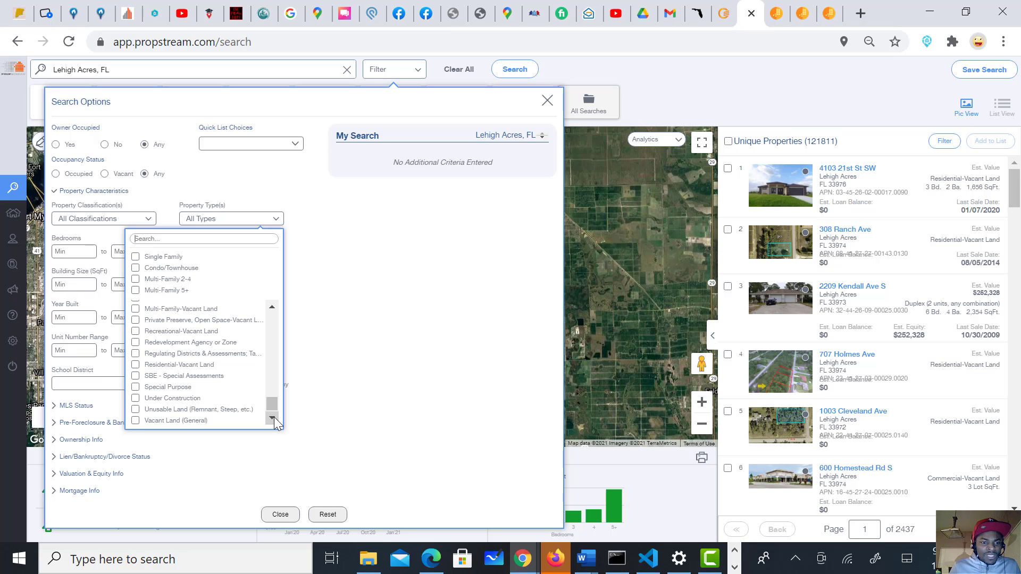
click(273, 416)
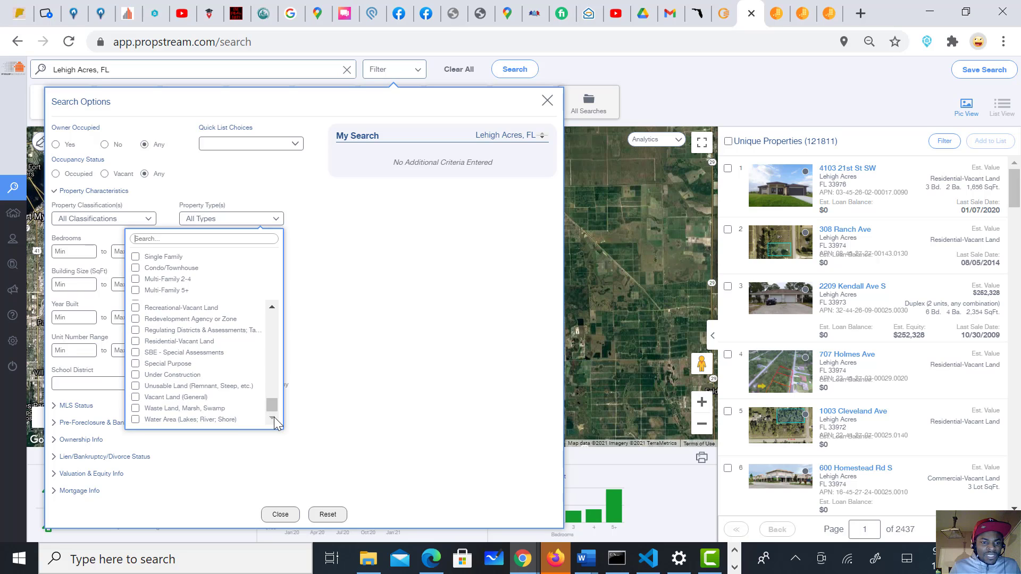
click(273, 306)
click(272, 306)
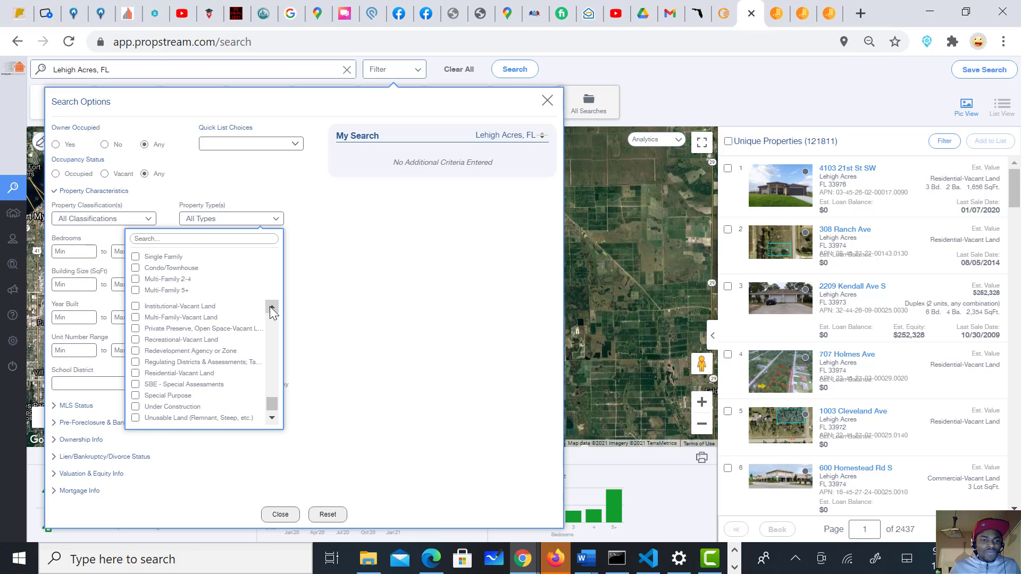
click(136, 374)
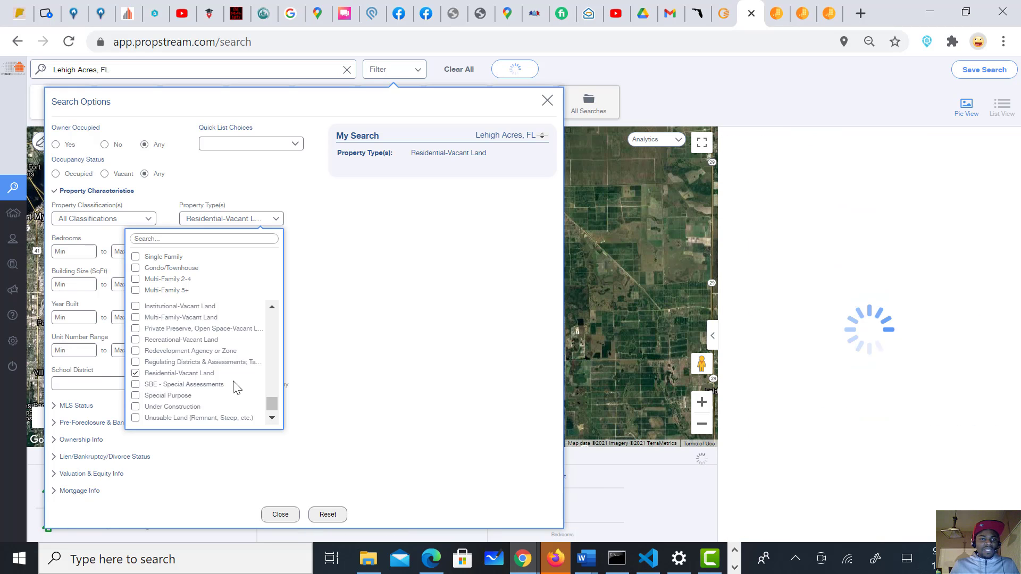
click(273, 418)
click(274, 418)
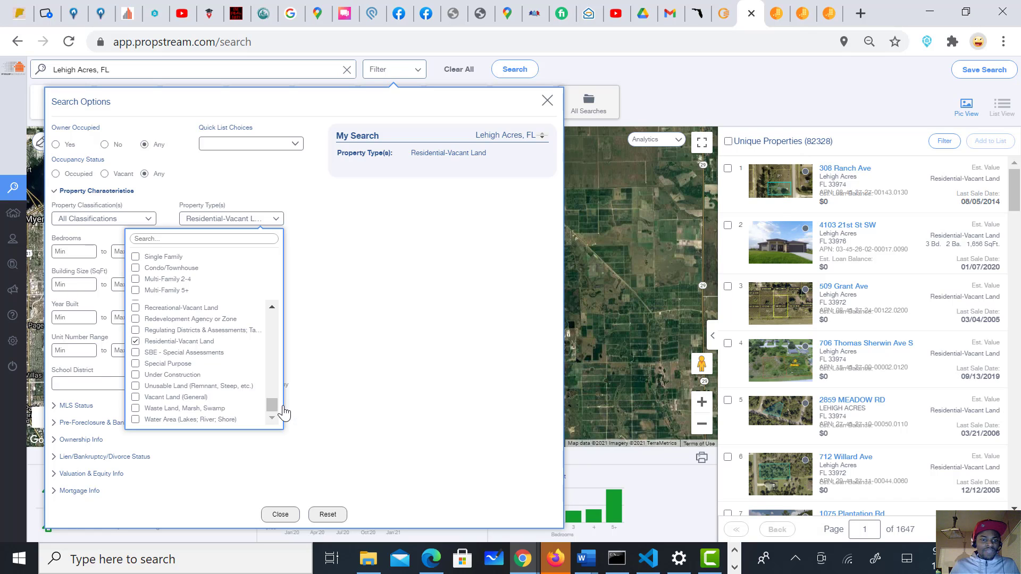
click(271, 308)
click(272, 308)
click(272, 307)
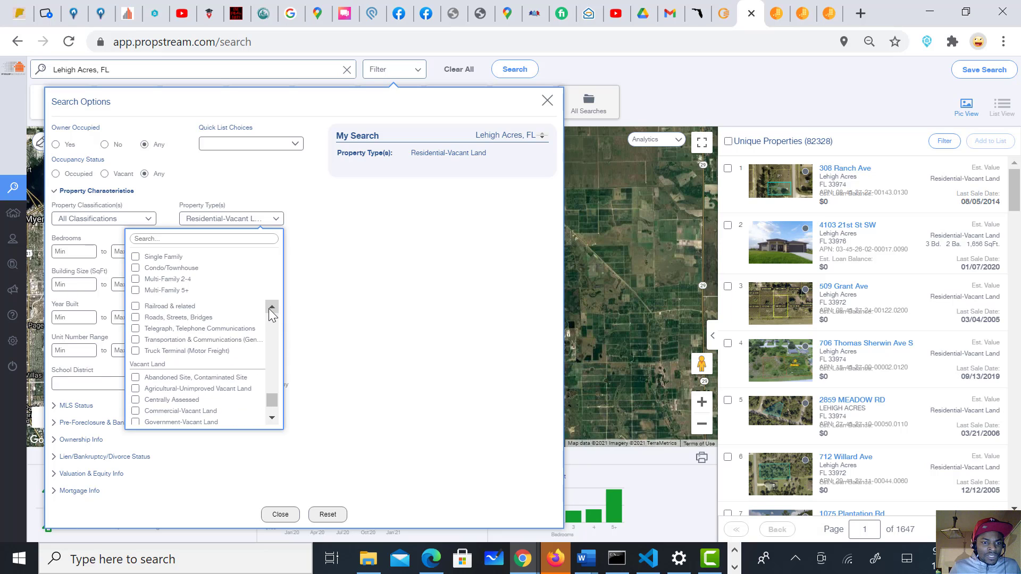
click(270, 309)
click(270, 308)
click(270, 308)
click(380, 292)
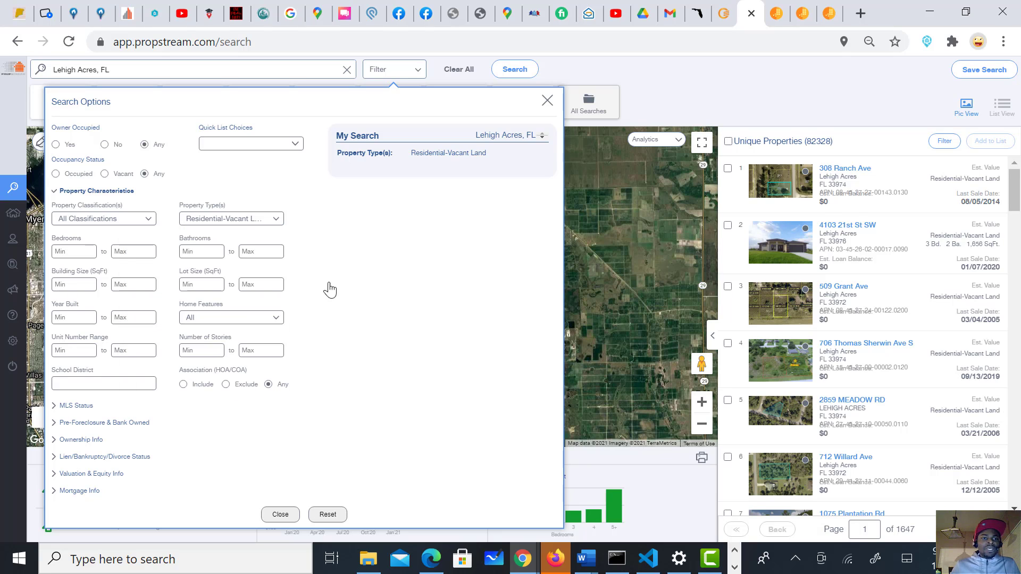
Step: Set the property classification to Vacant Land
click(122, 221)
click(99, 328)
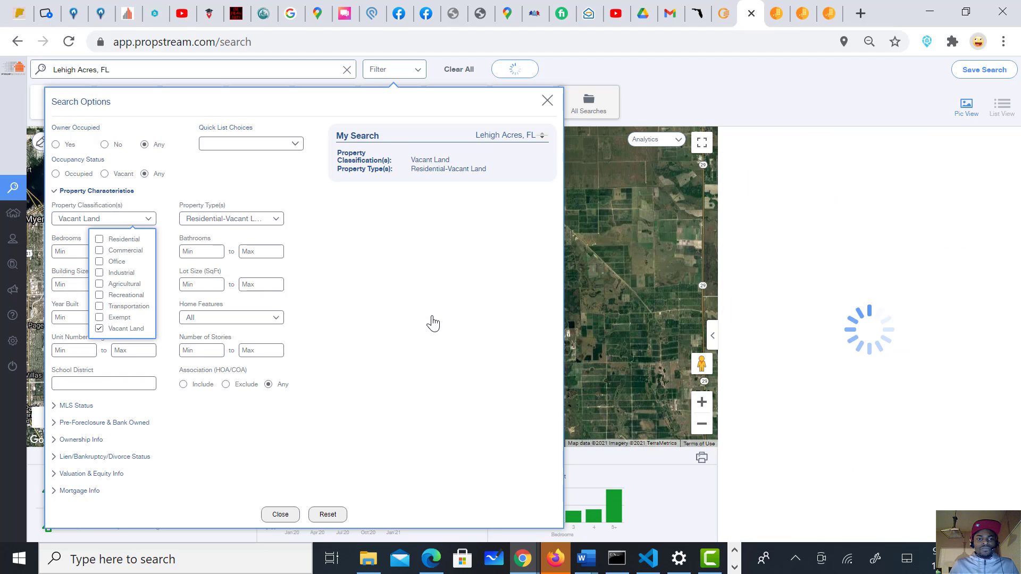
click(432, 273)
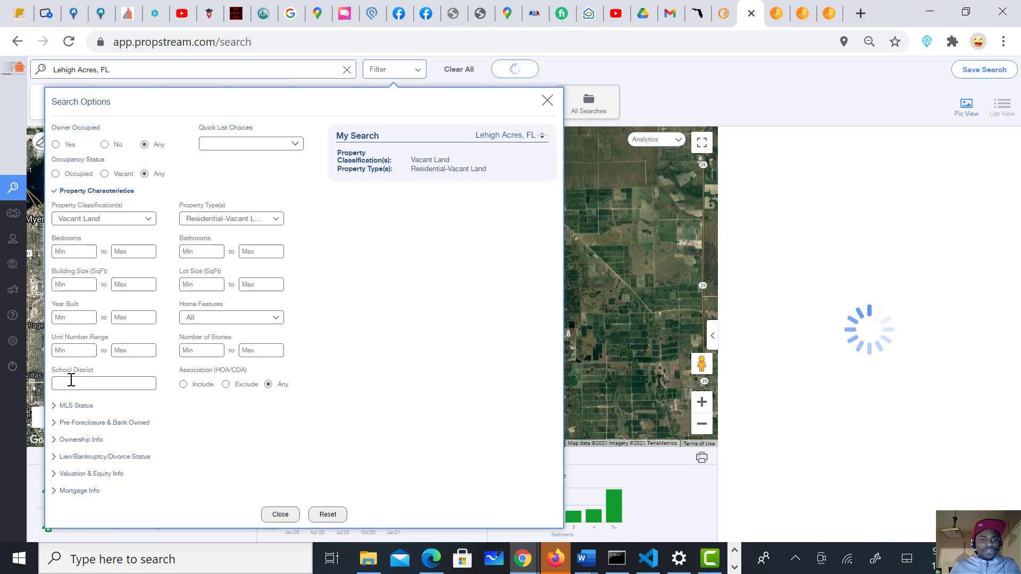
Step: Set On Market to No (80,496 results) and expand the Pre-Foreclosure & Bank Owned filters
click(69, 406)
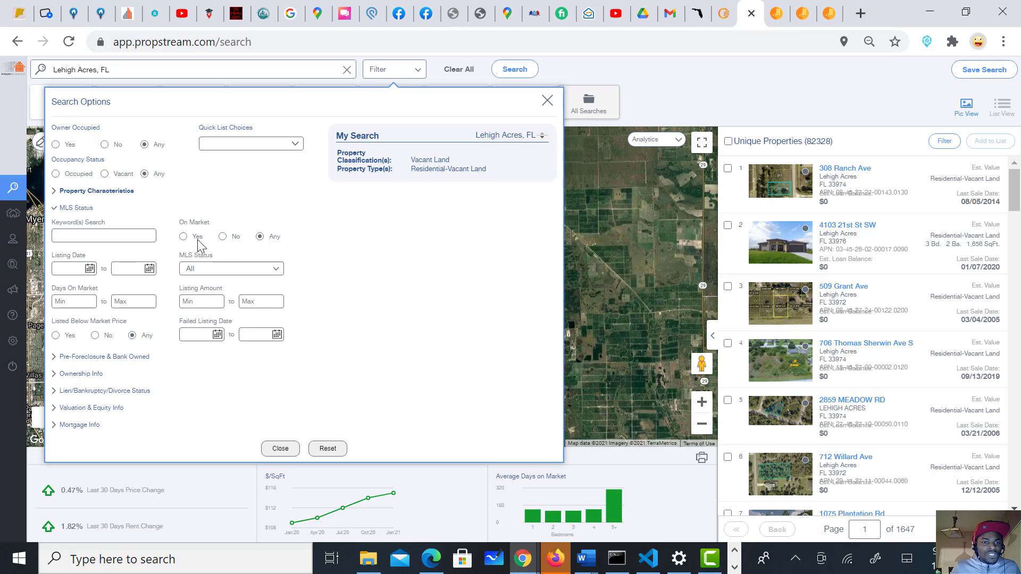
click(223, 238)
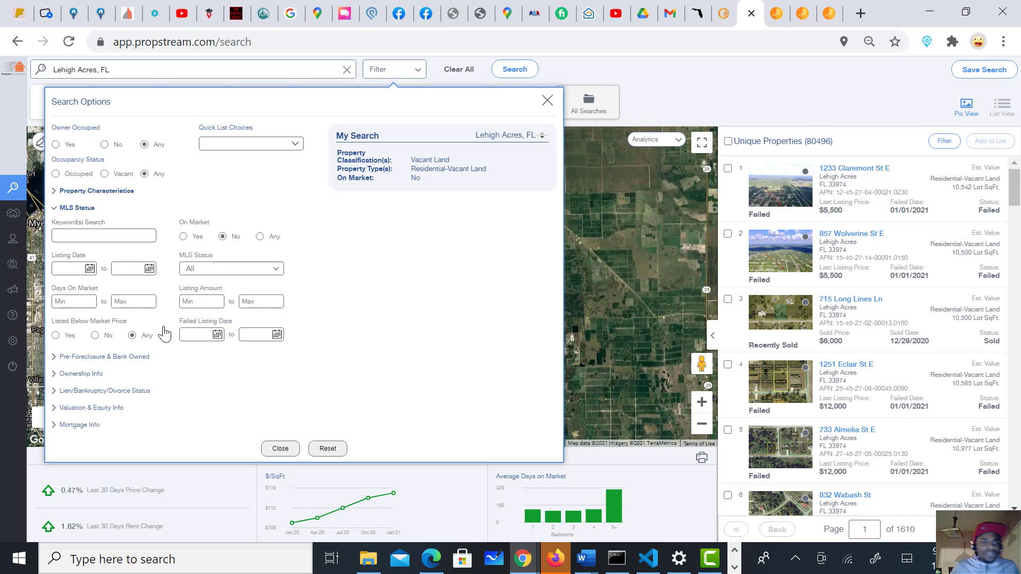
scroll(822, 379, down, 15)
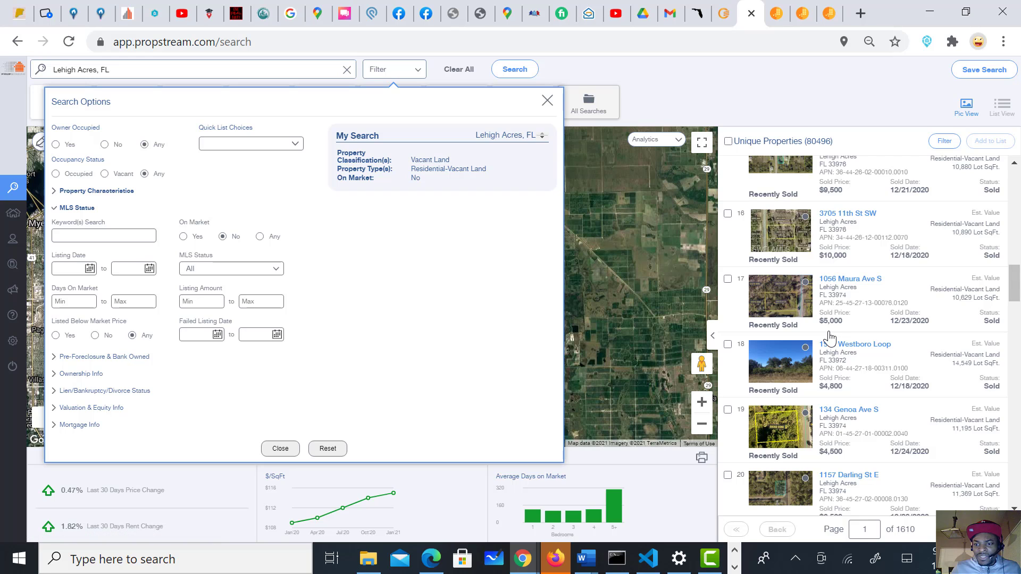
scroll(830, 337, down, 10)
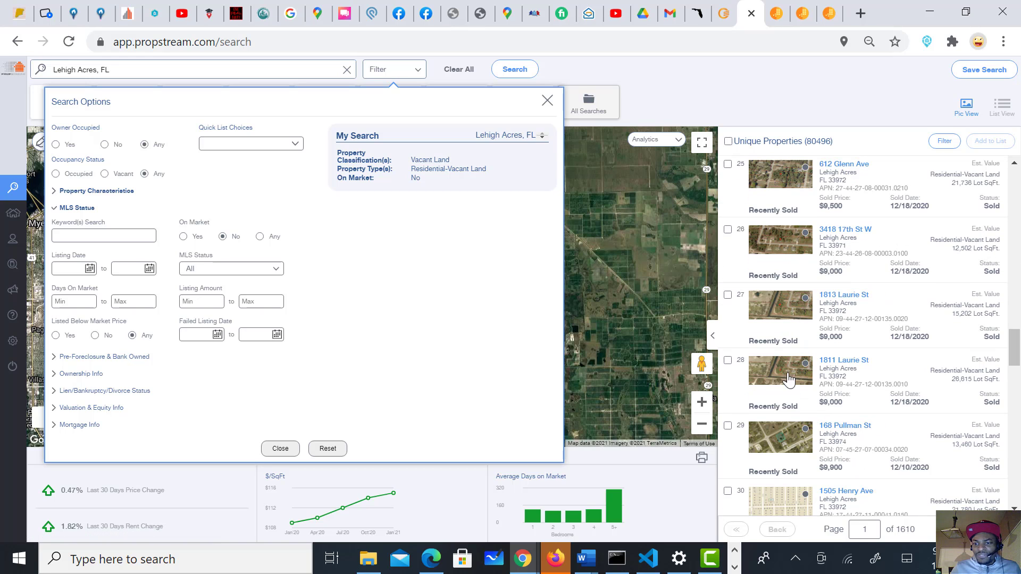
scroll(785, 362, down, 5)
scroll(783, 336, down, 5)
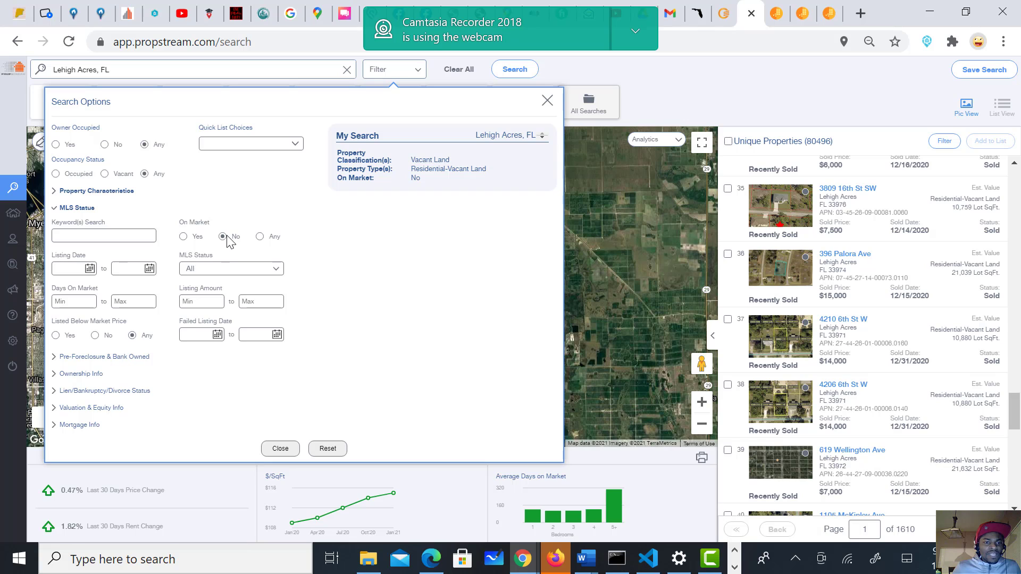
click(78, 357)
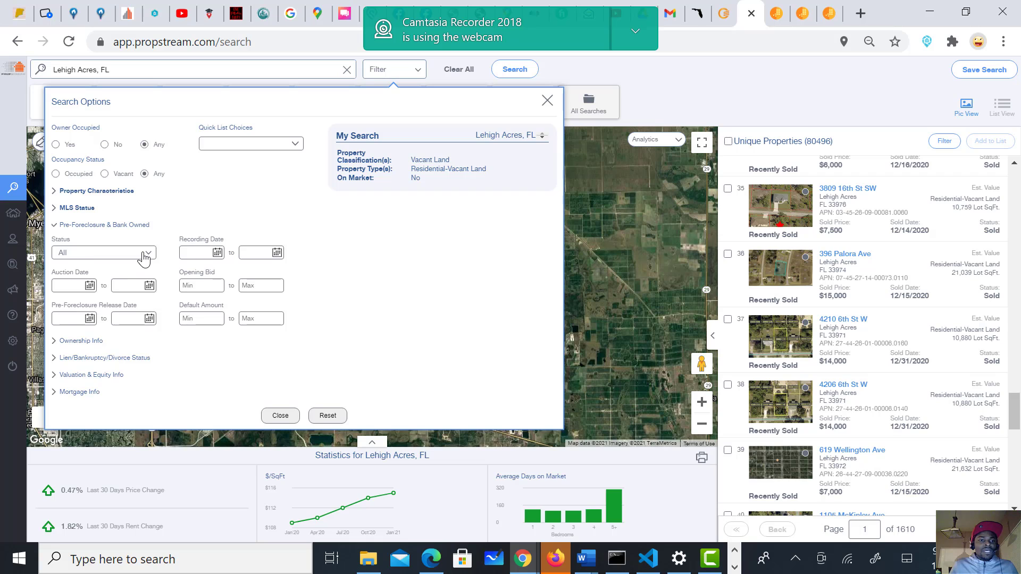
click(145, 257)
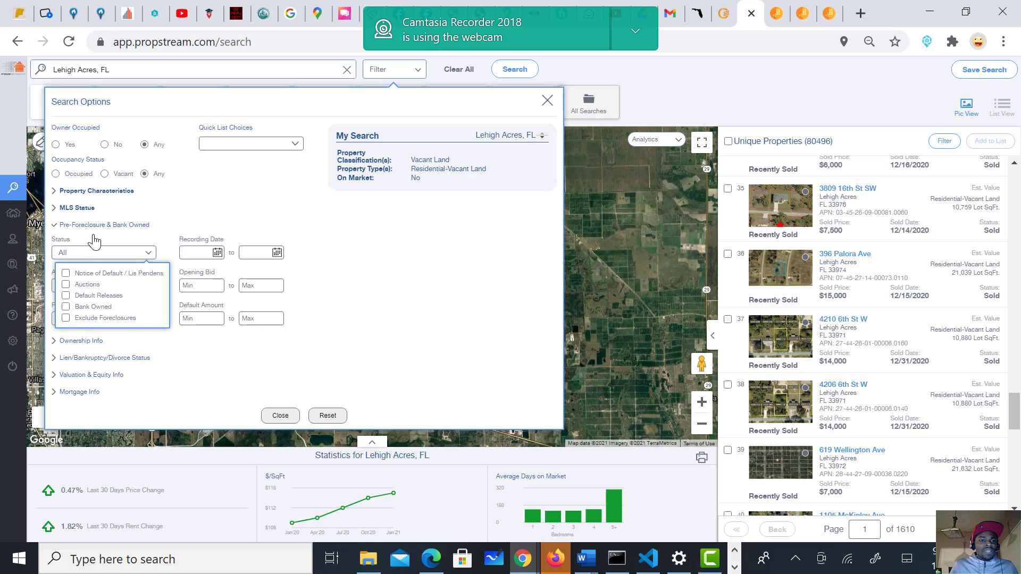
click(366, 366)
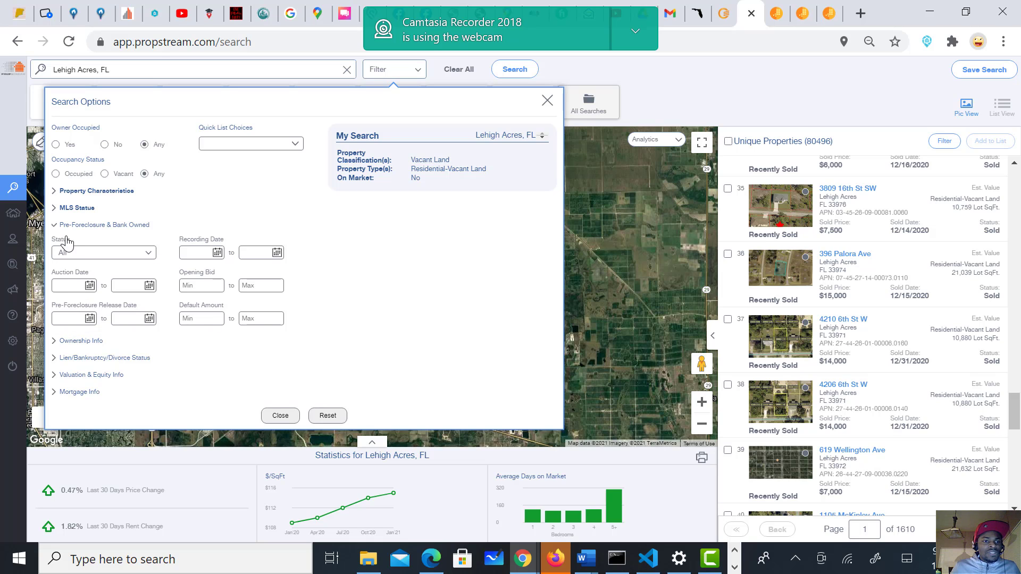
click(144, 254)
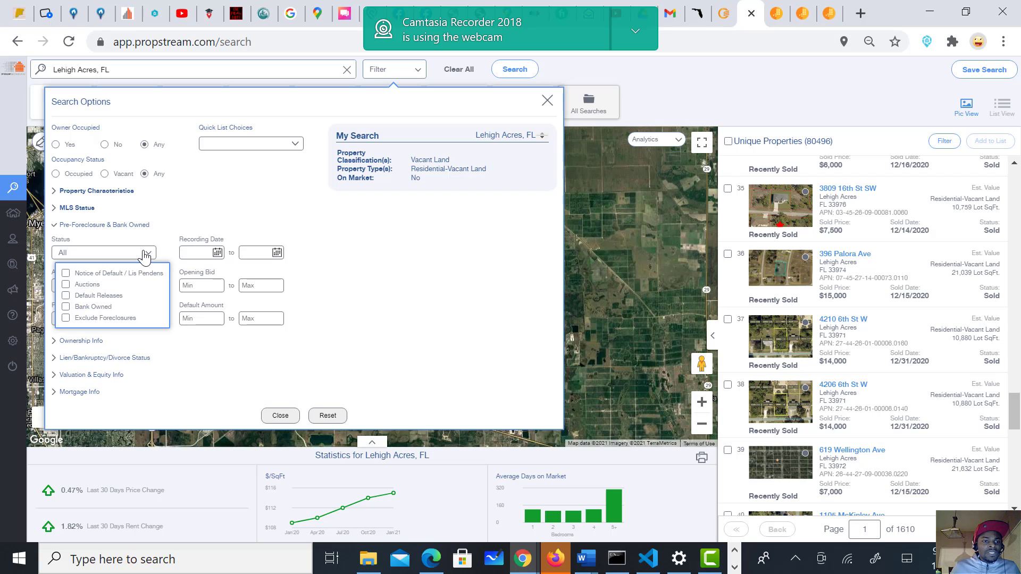
click(372, 298)
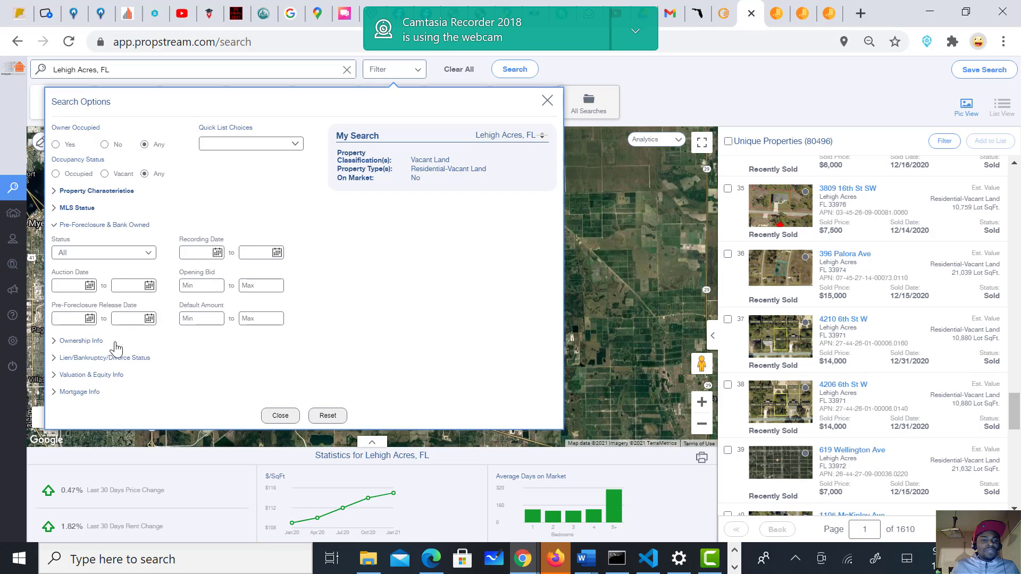
Step: Limit owners to the Individual owner type with a minimum of 10 years of ownership
click(92, 341)
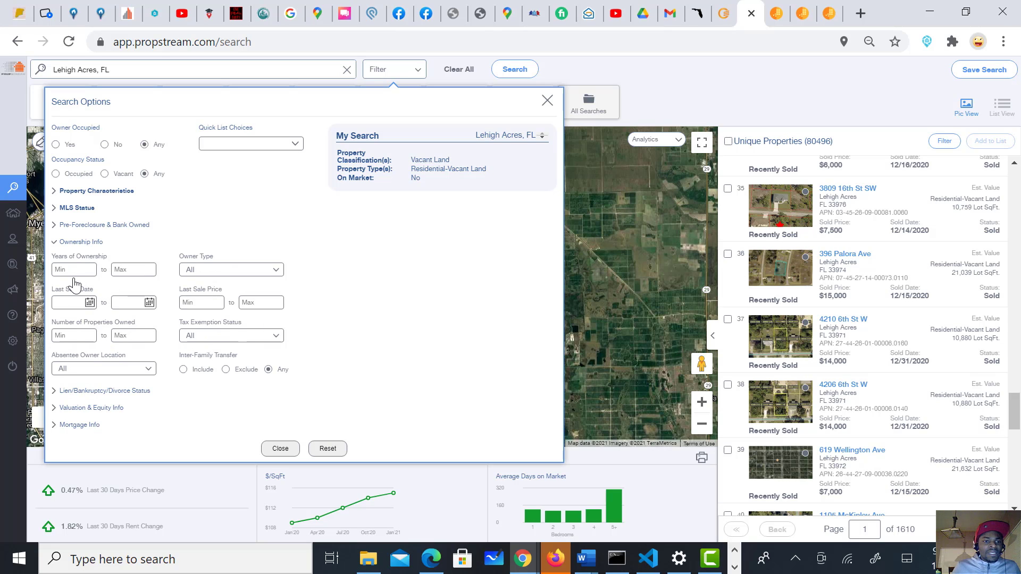
click(220, 271)
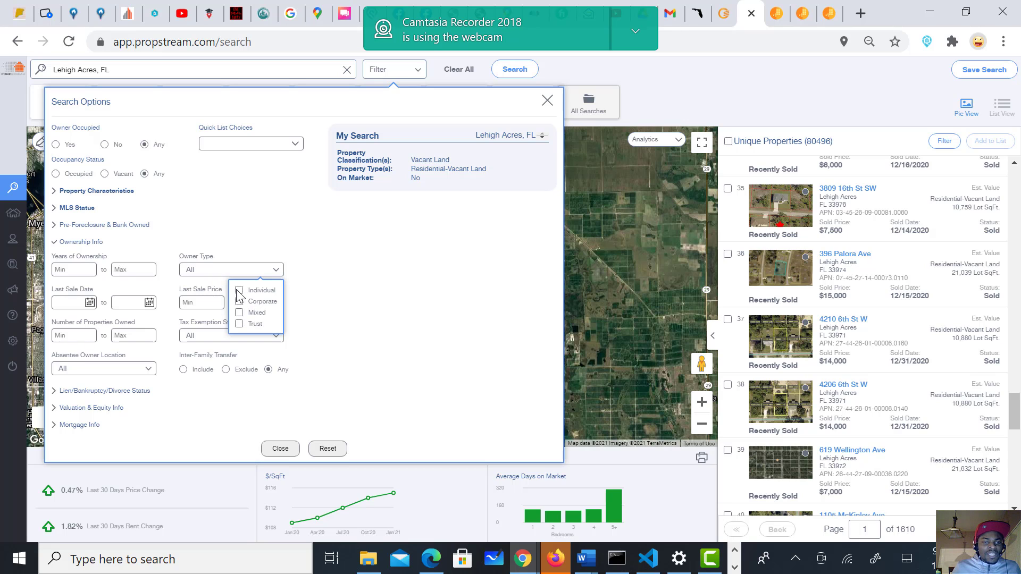
click(239, 290)
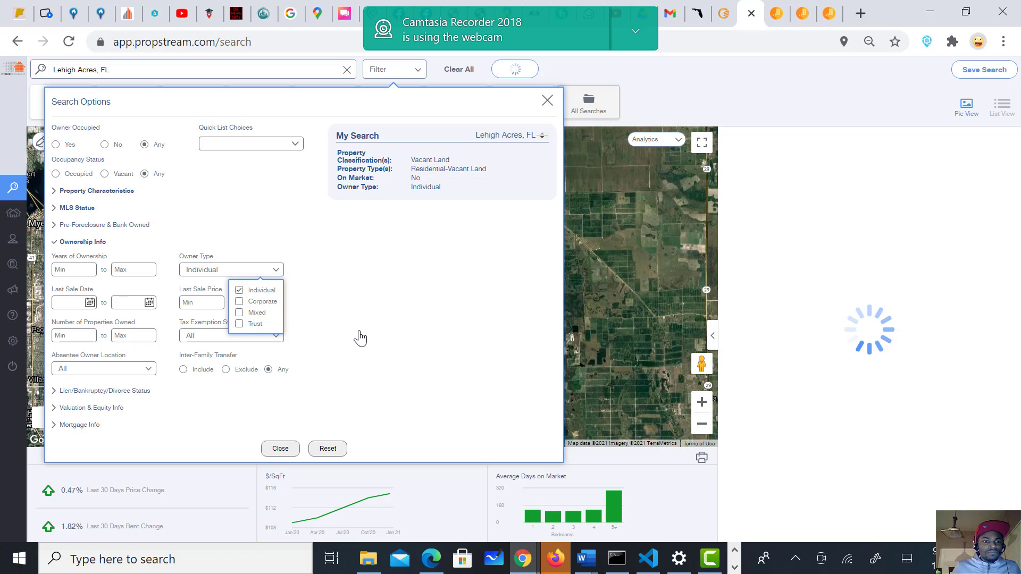
click(82, 269)
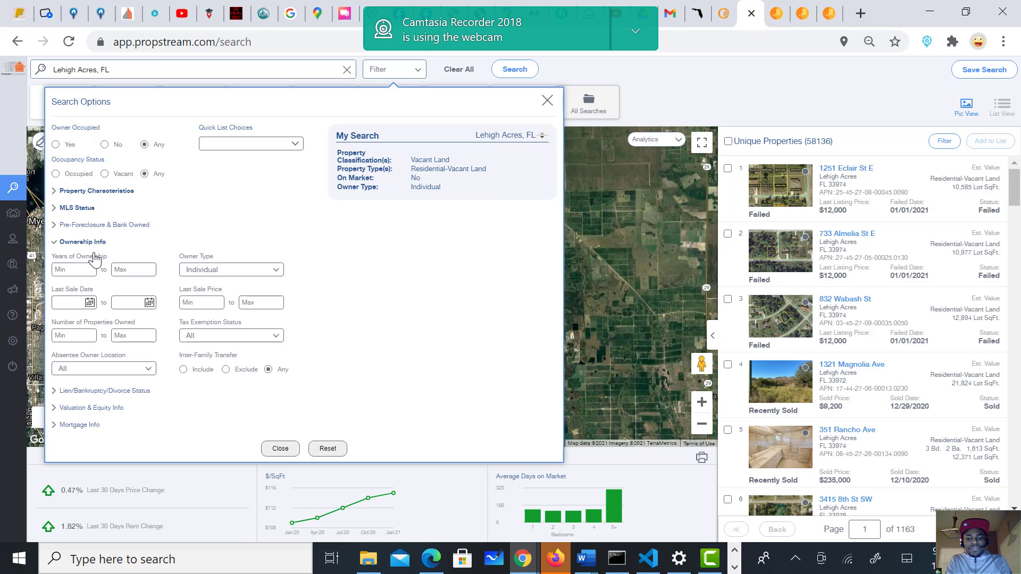
text(10)
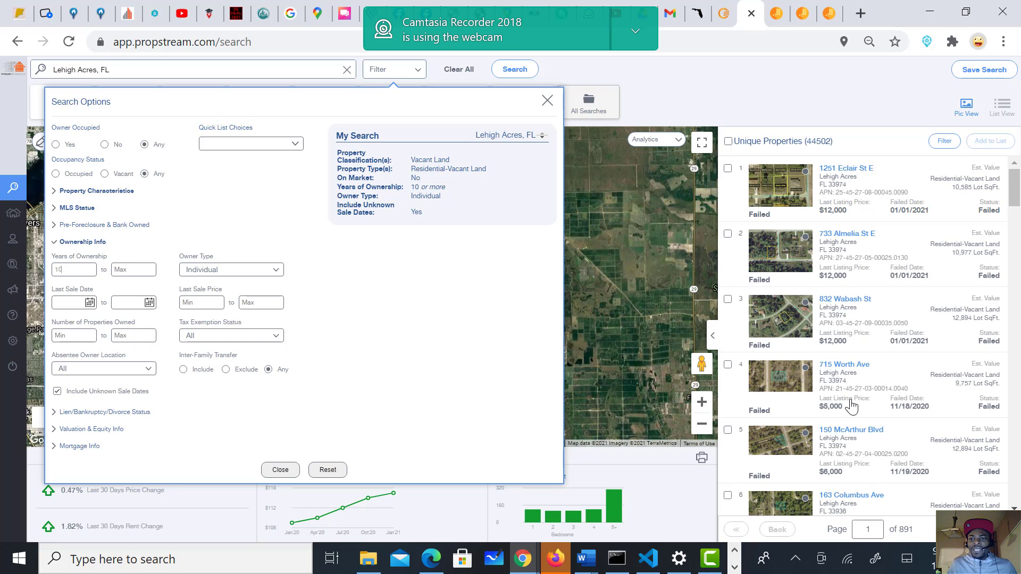
scroll(848, 373, down, 10)
scroll(848, 373, up, 5)
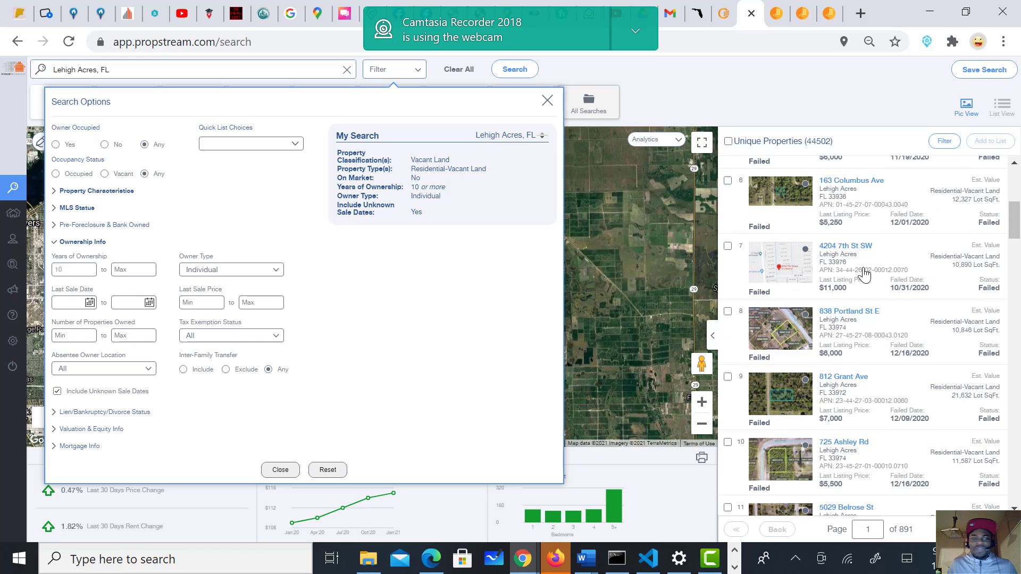
scroll(836, 358, down, 4)
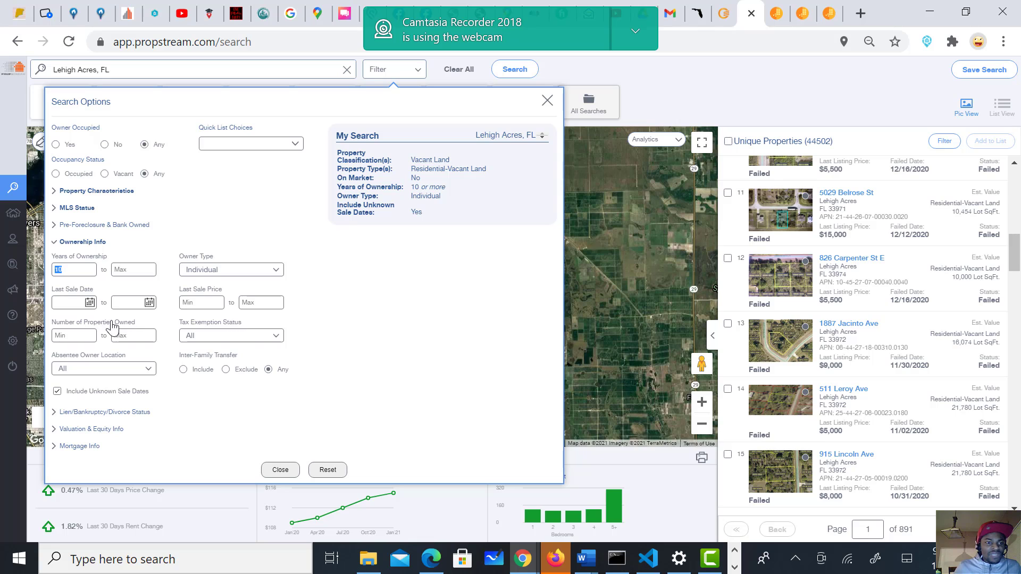
click(219, 327)
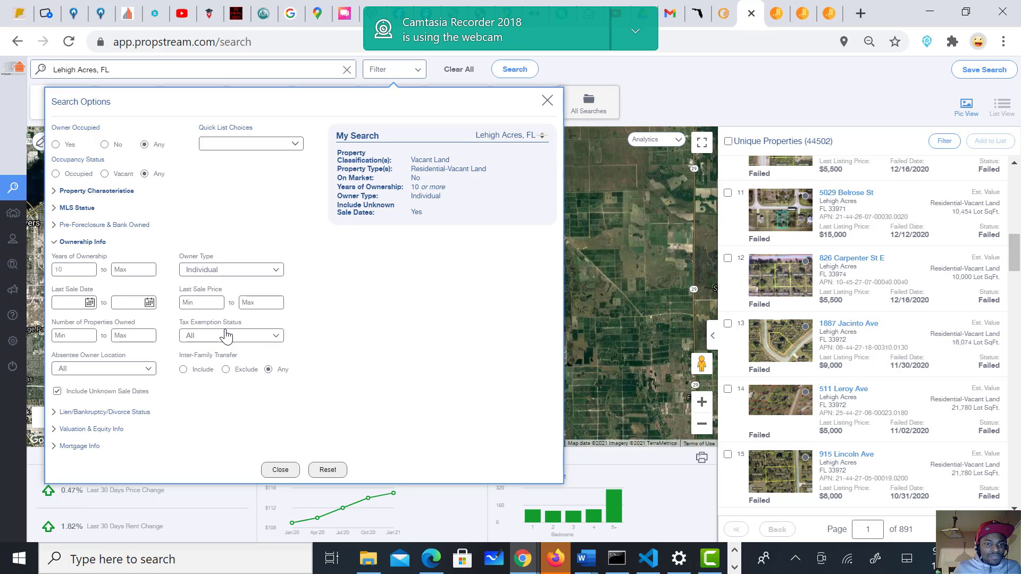
Step: Restrict absentee owner location to Out of State, leaving tax exemption unchanged
click(226, 336)
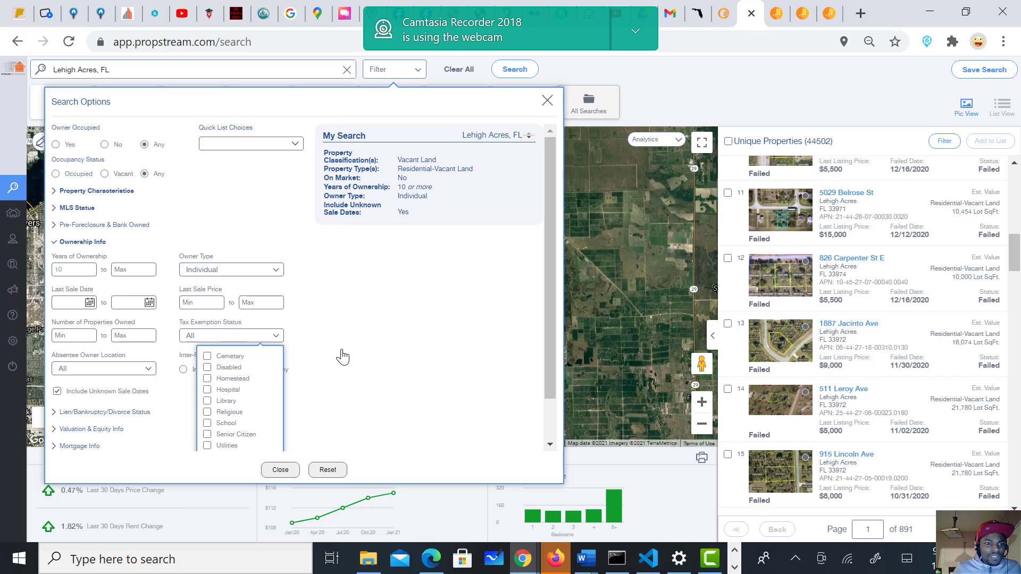
click(247, 335)
click(246, 338)
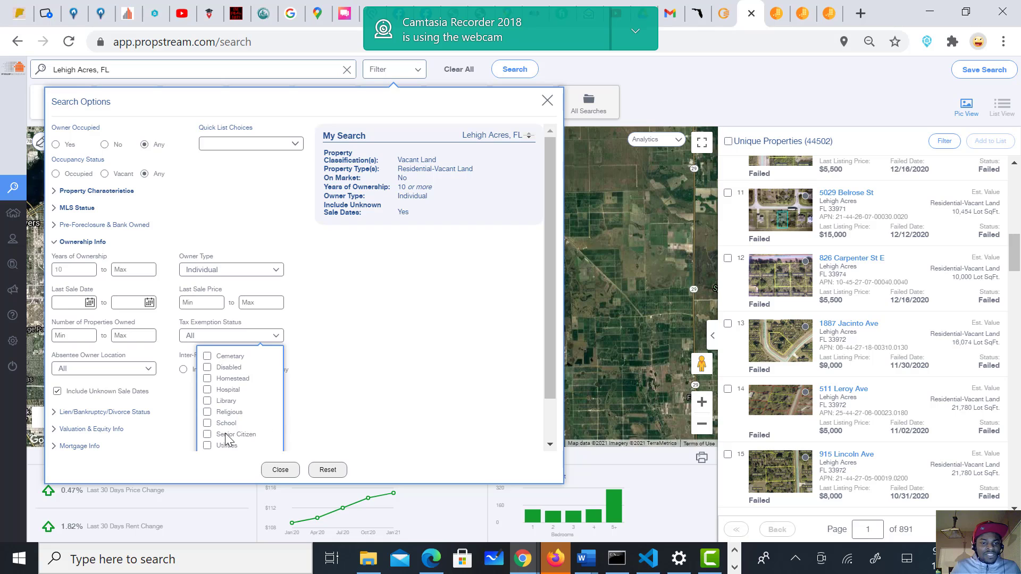
click(427, 353)
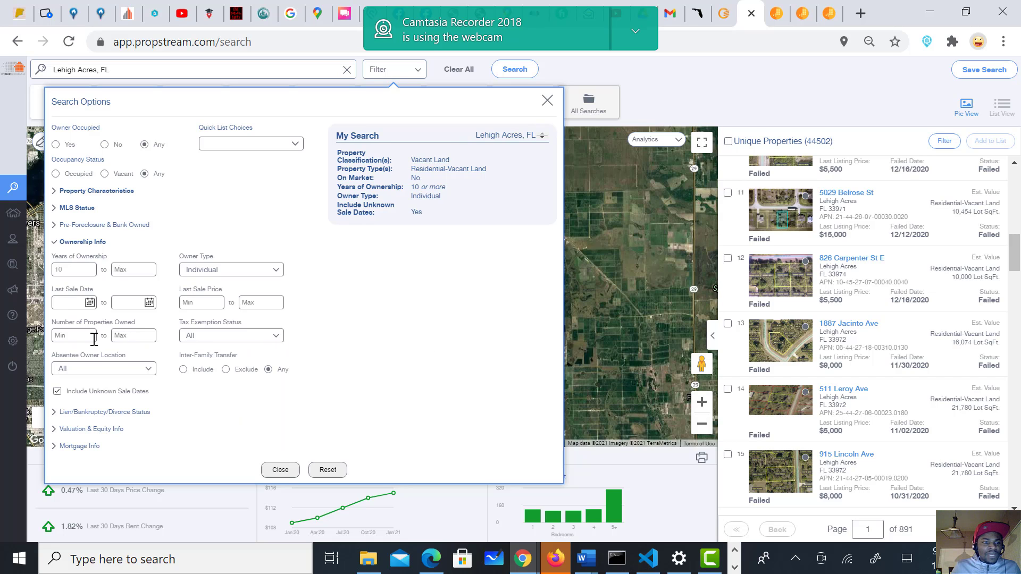
click(130, 371)
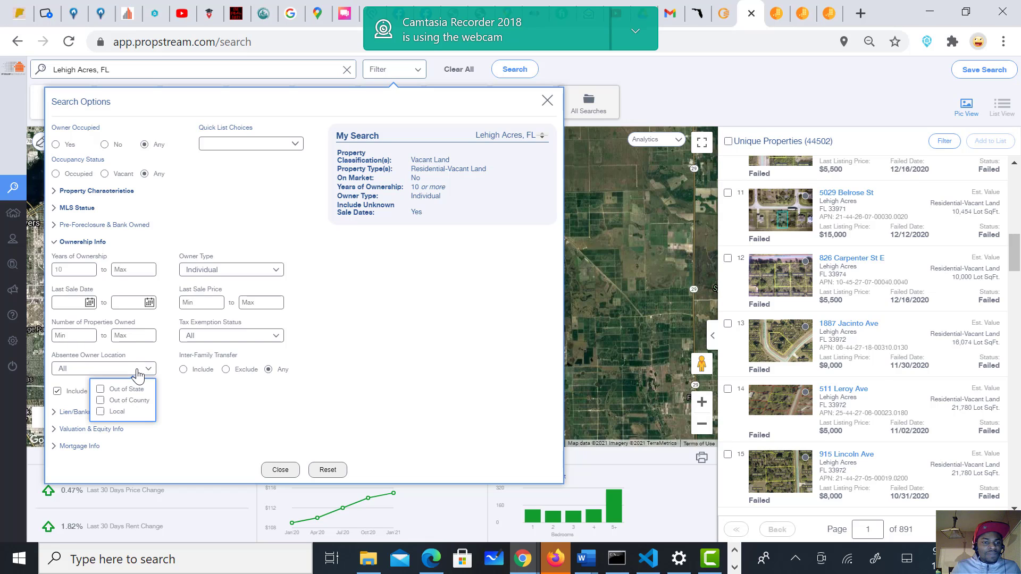
click(100, 390)
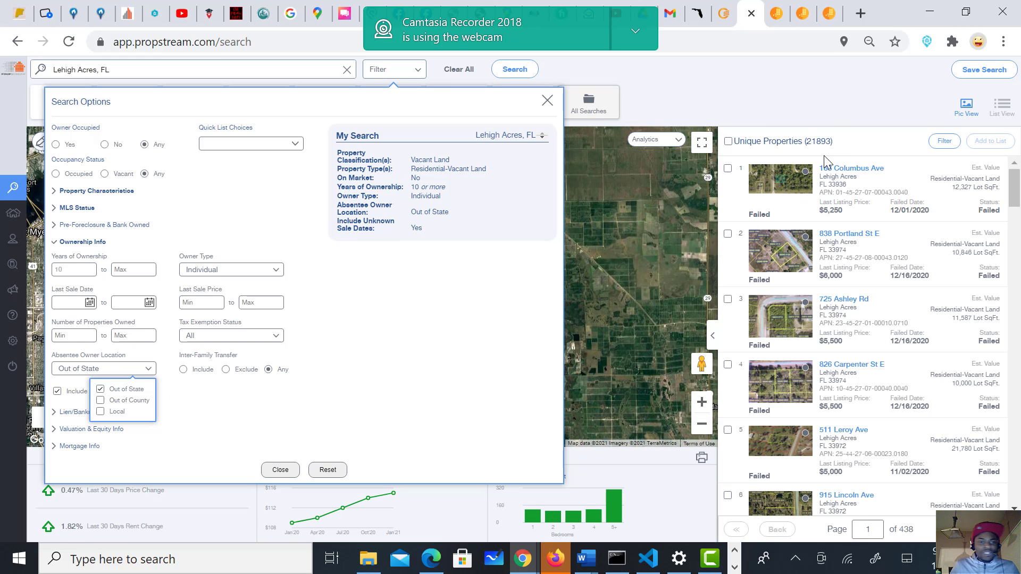
click(412, 391)
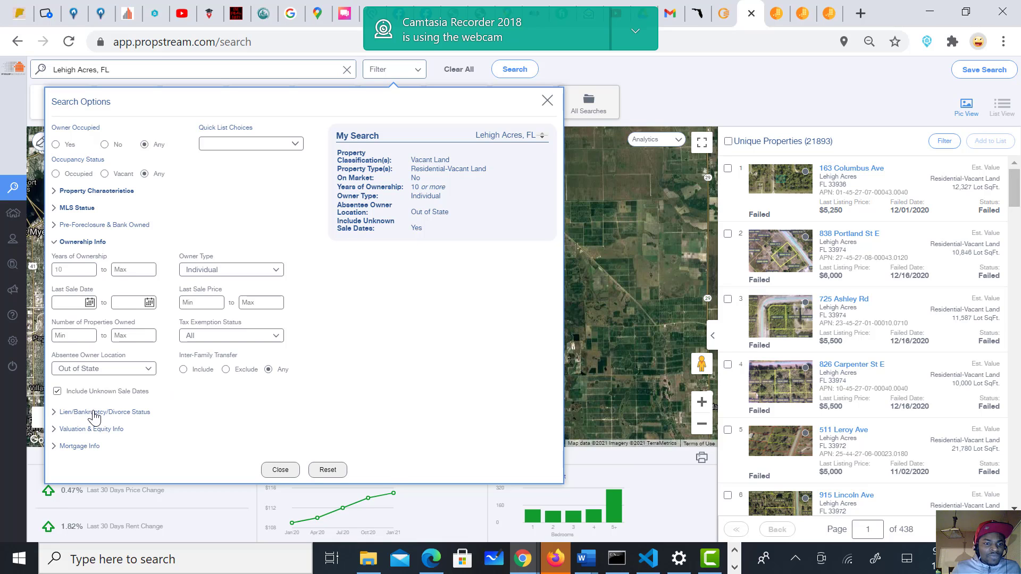
Step: Try the Divorce and Has Active Lien quick target filters, then clear both so the status stays All
click(94, 413)
click(237, 290)
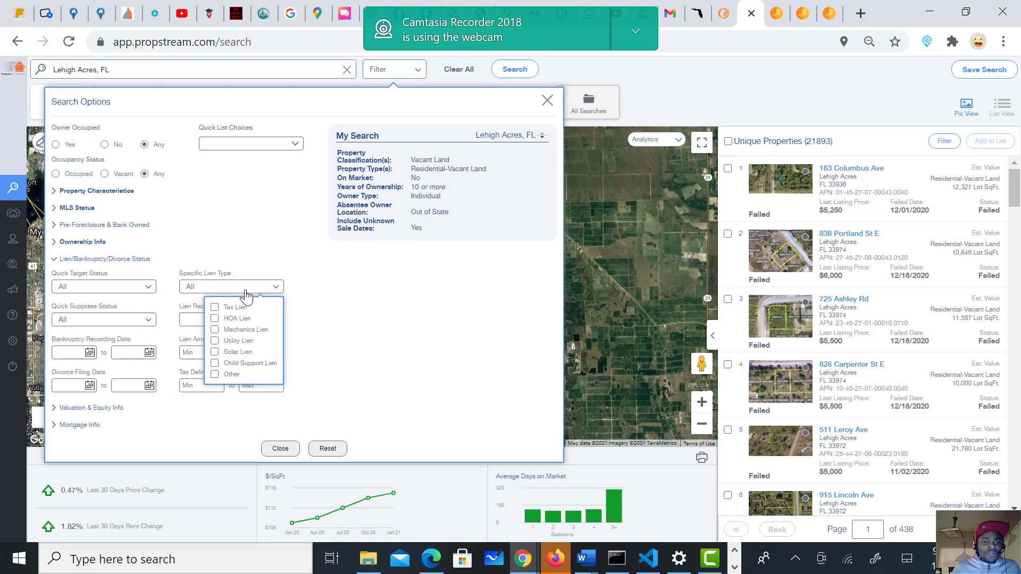
click(370, 323)
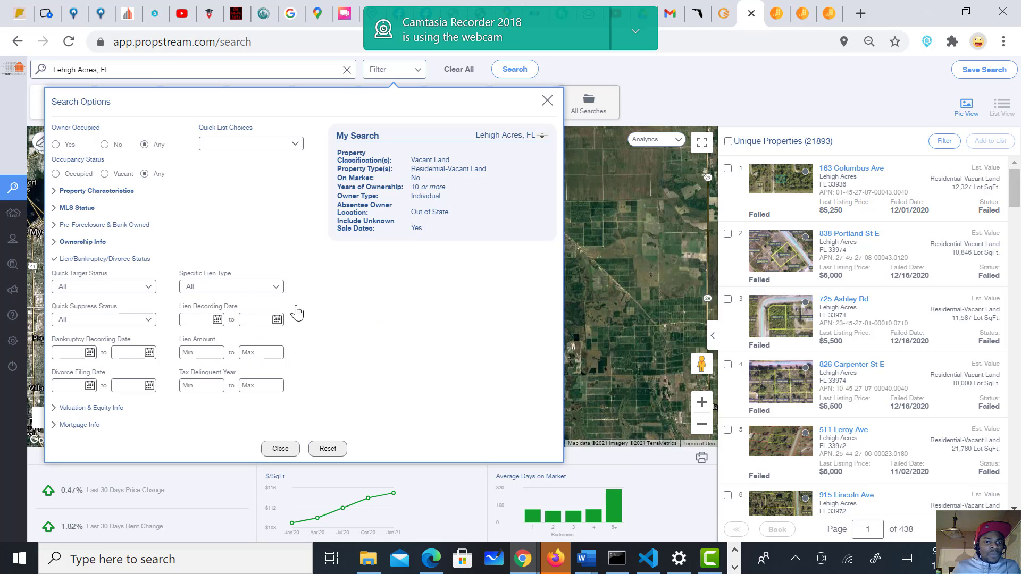
click(124, 290)
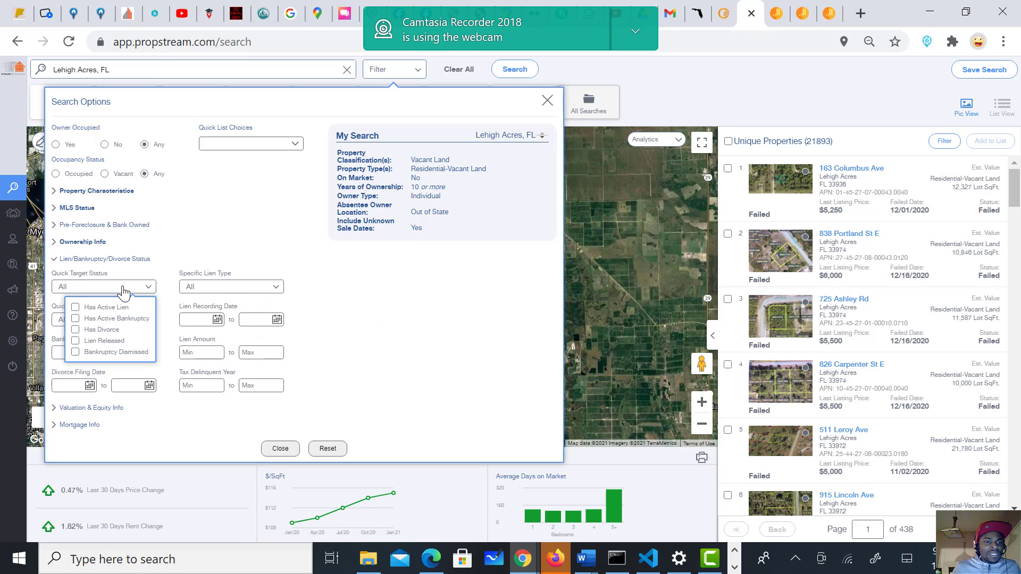
click(76, 332)
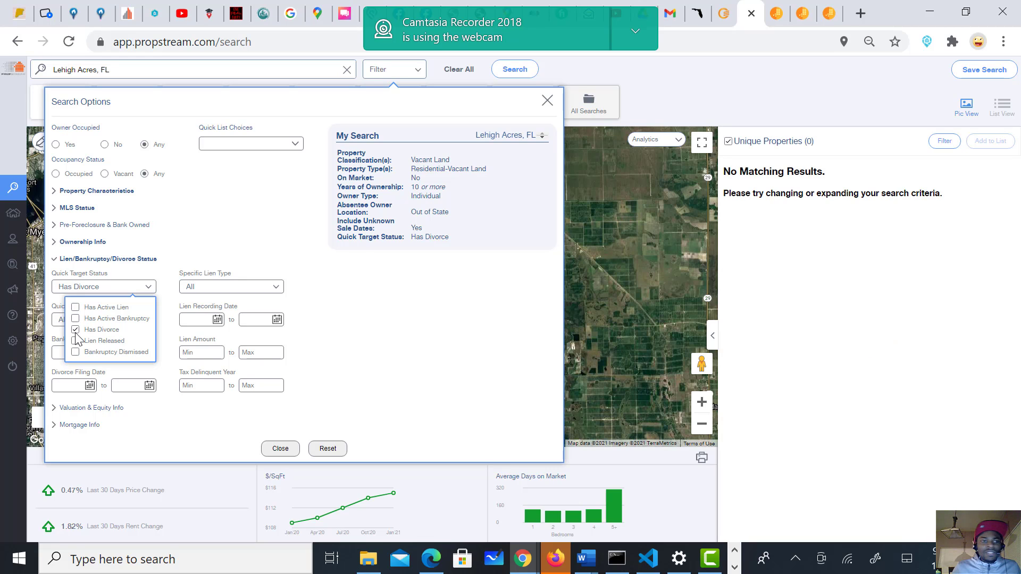
click(75, 331)
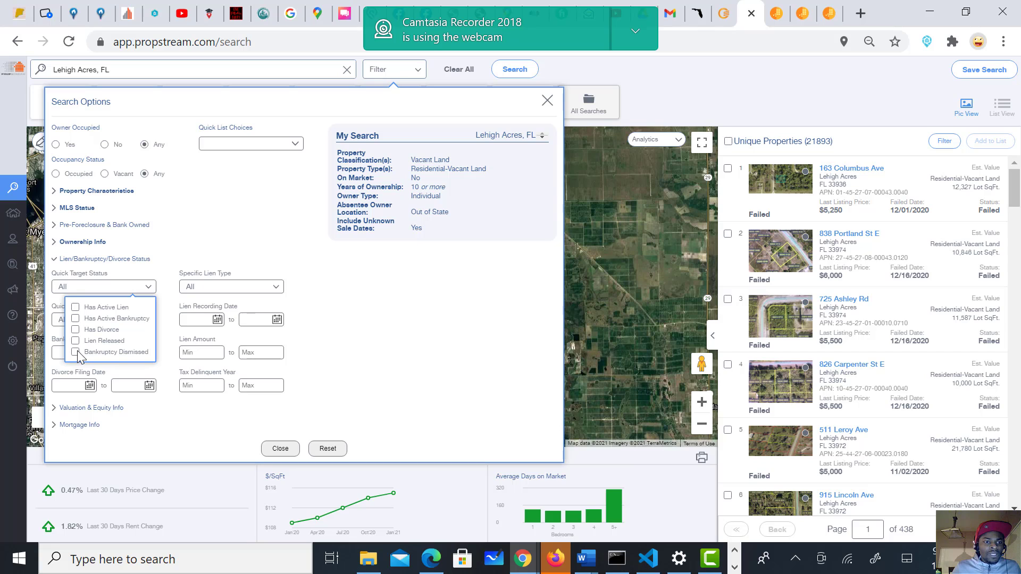
click(75, 309)
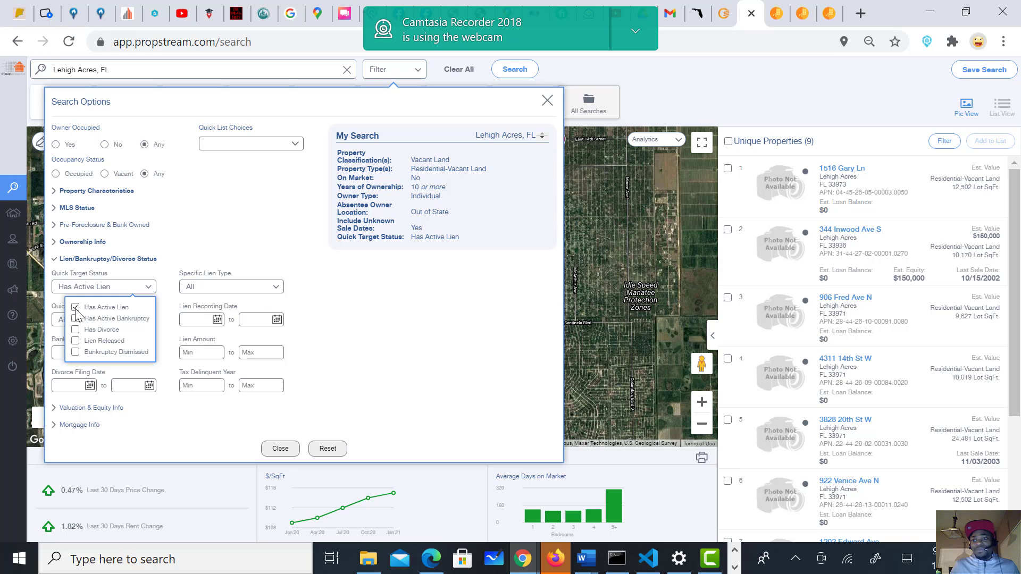
click(75, 307)
click(446, 348)
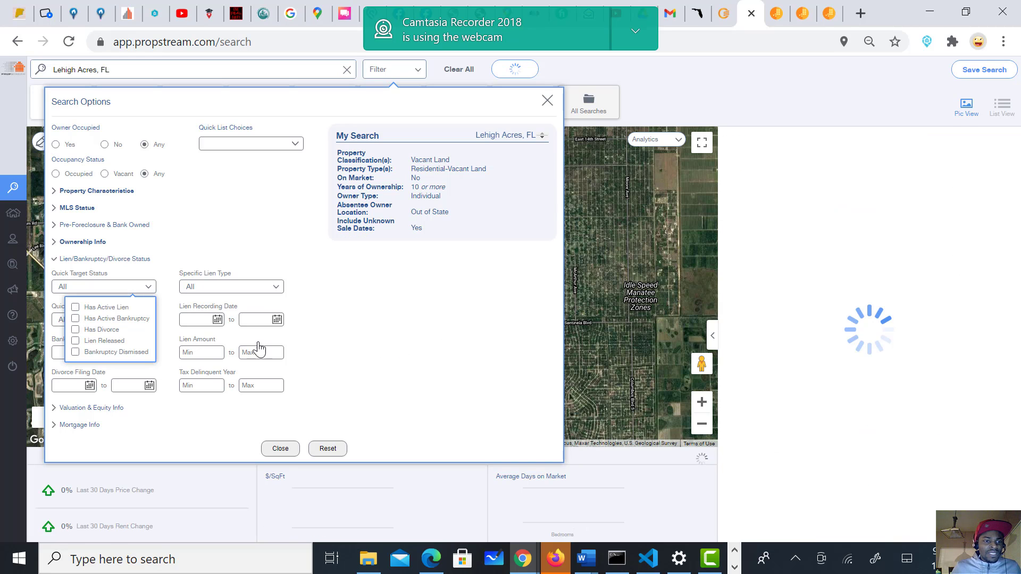
click(139, 320)
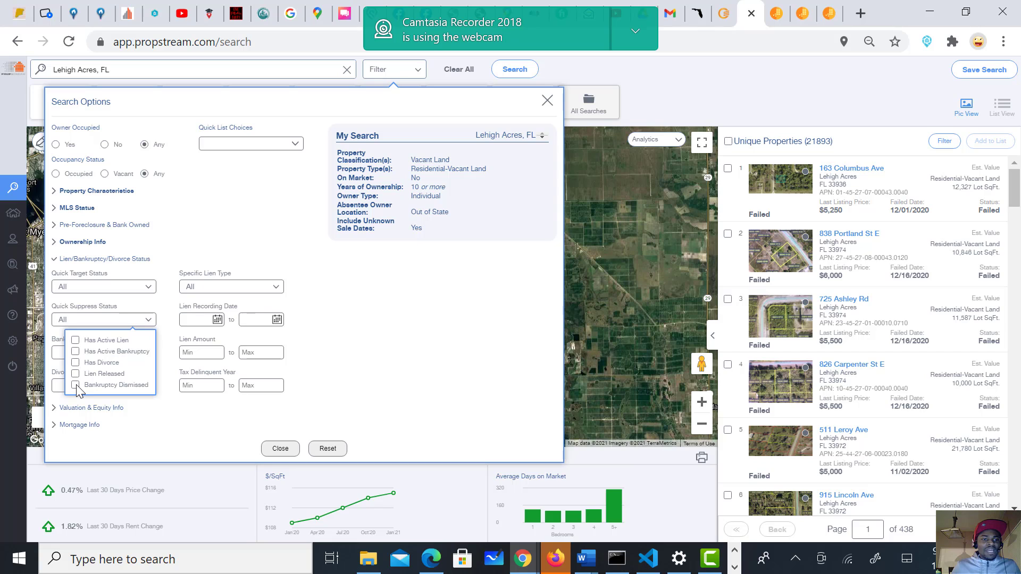
Step: Suppress Bankruptcy Dismissed properties and try a Tax Lien specific lien type
click(75, 384)
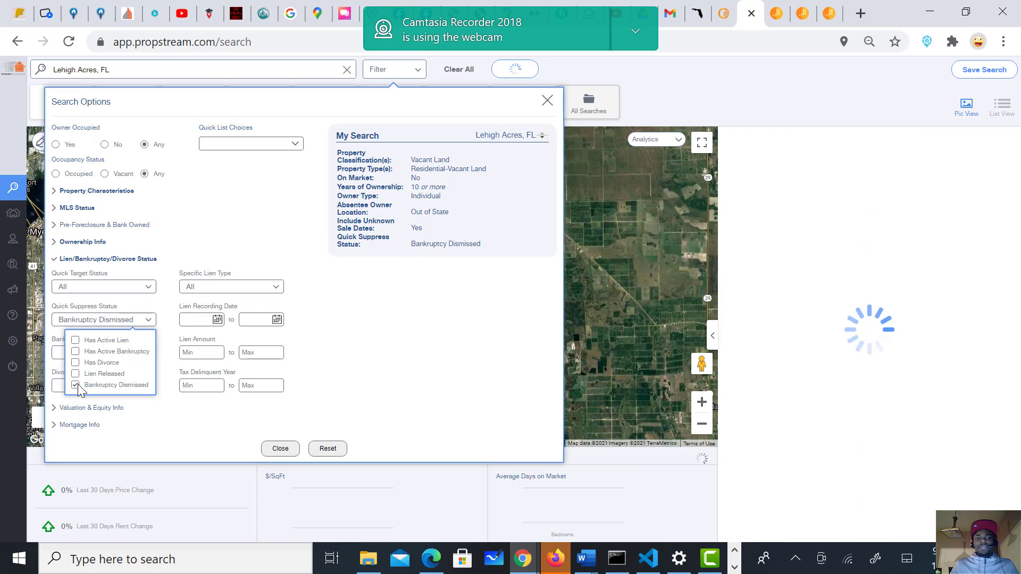
click(397, 347)
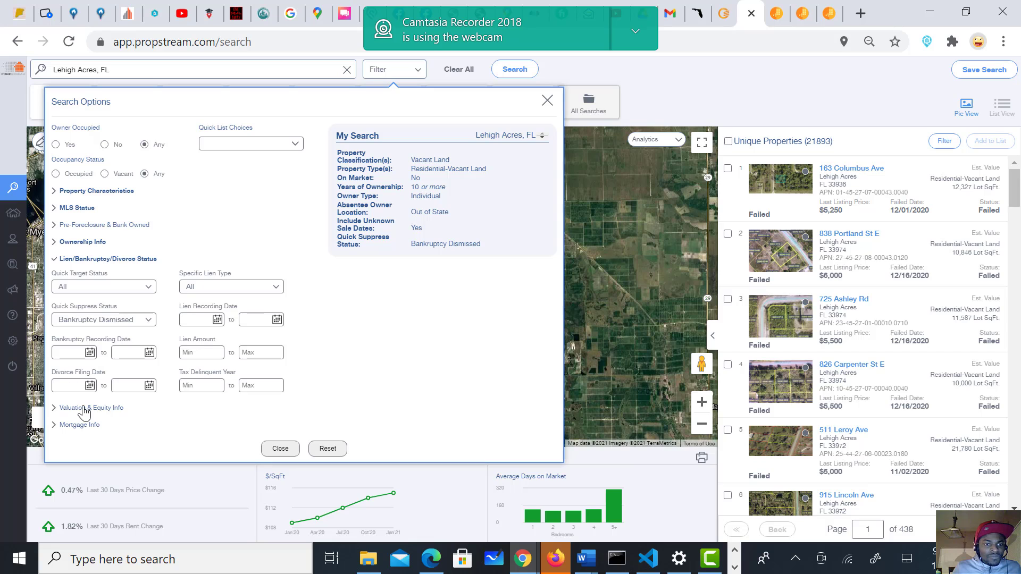
click(237, 289)
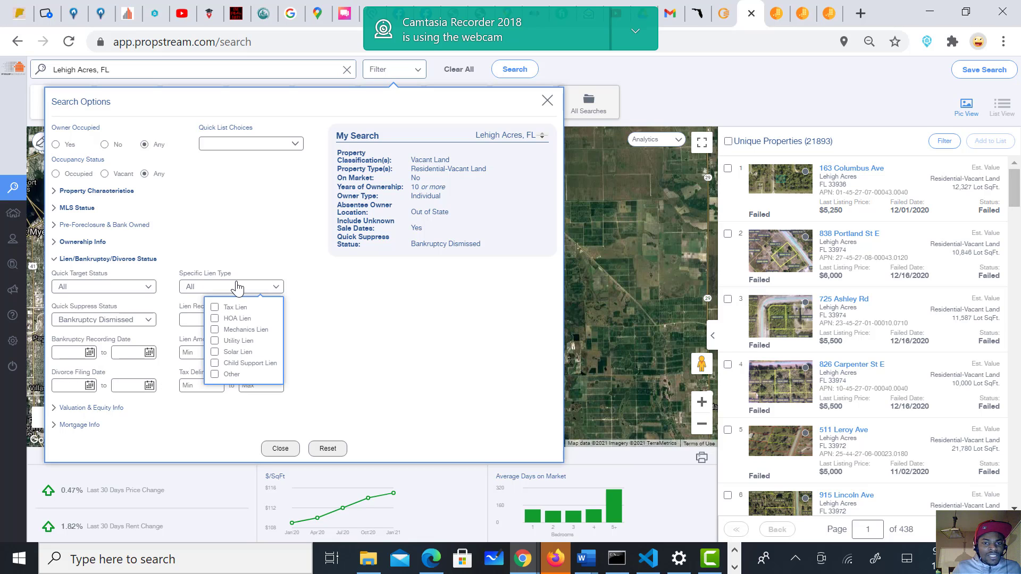
click(215, 310)
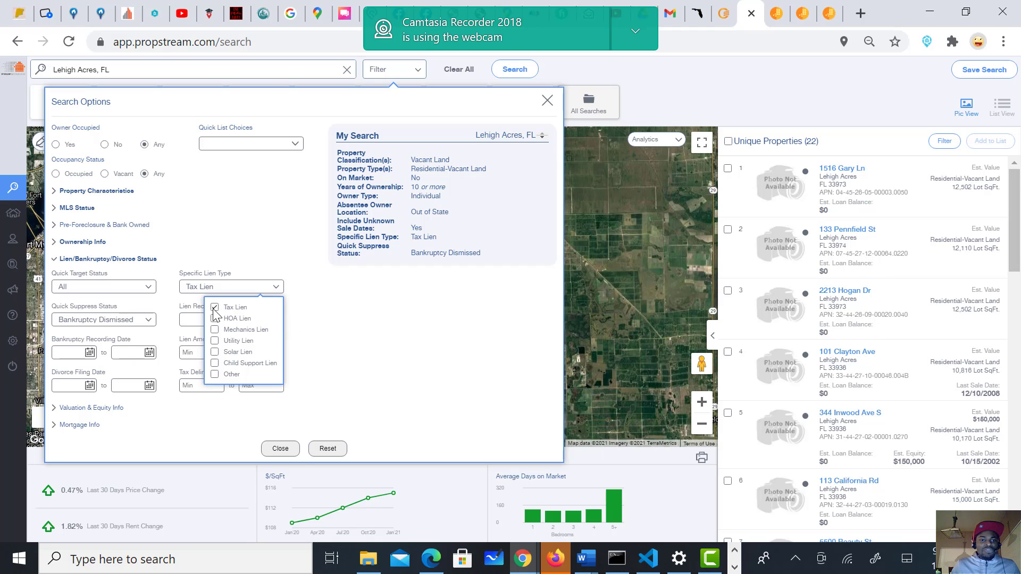
click(195, 316)
click(410, 321)
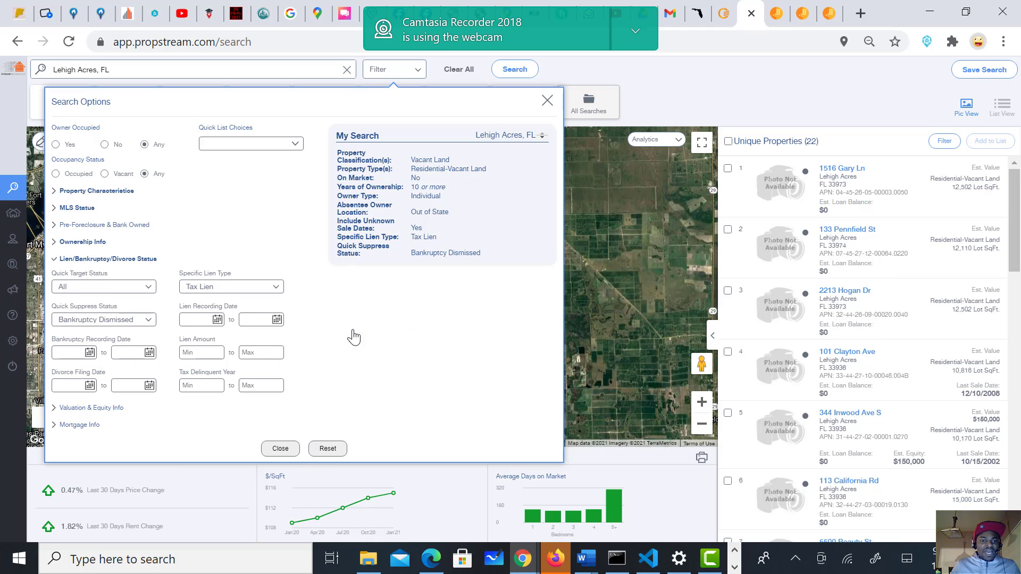
click(208, 353)
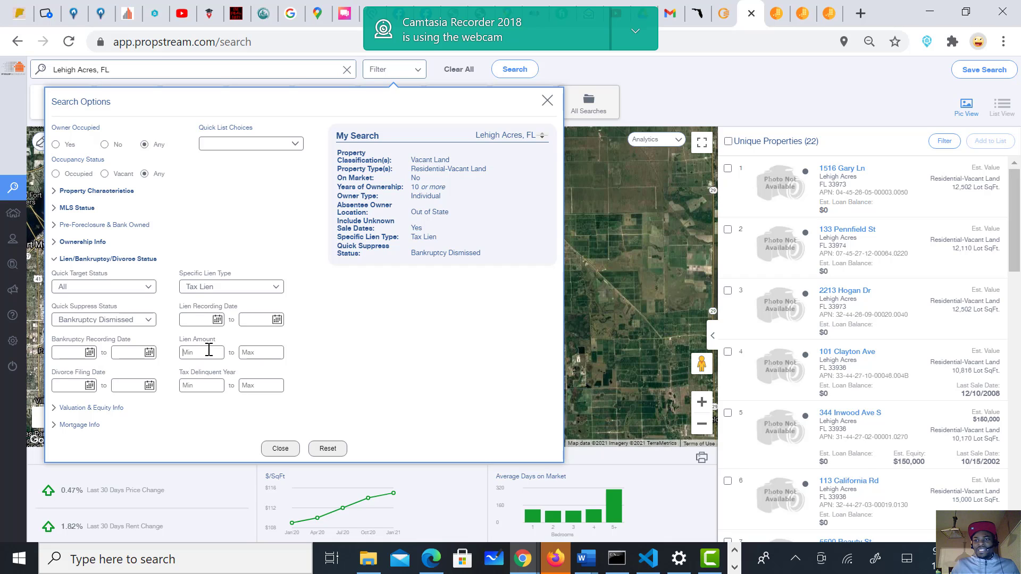
Step: Switch the lien type to HOA Lien, then clear it back to All
click(274, 287)
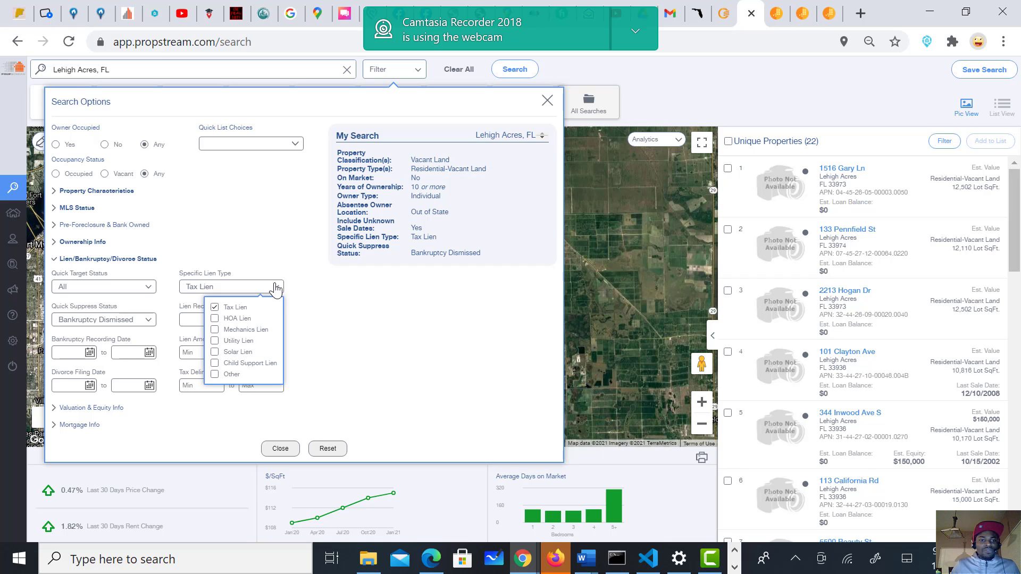
click(214, 319)
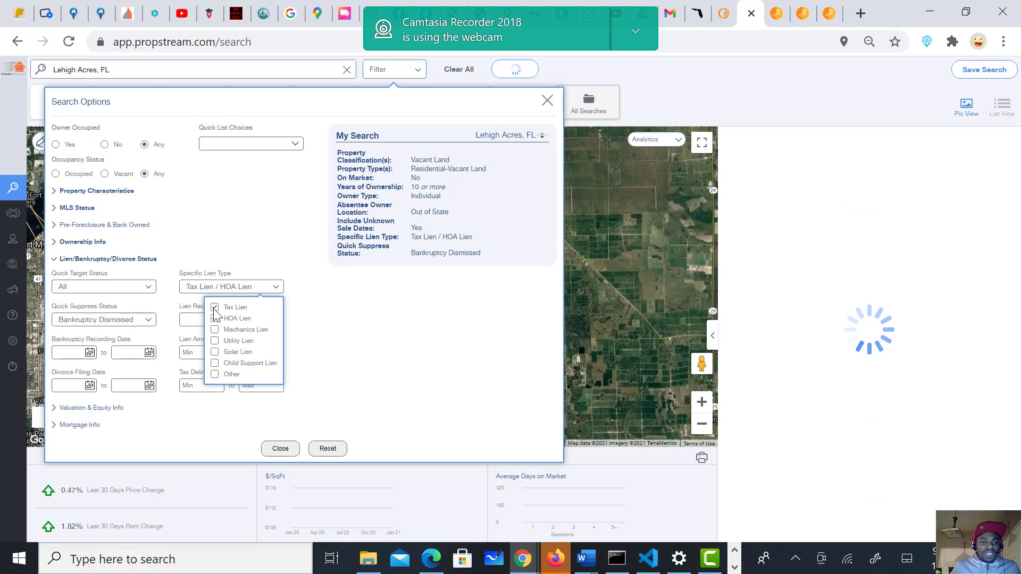
click(215, 307)
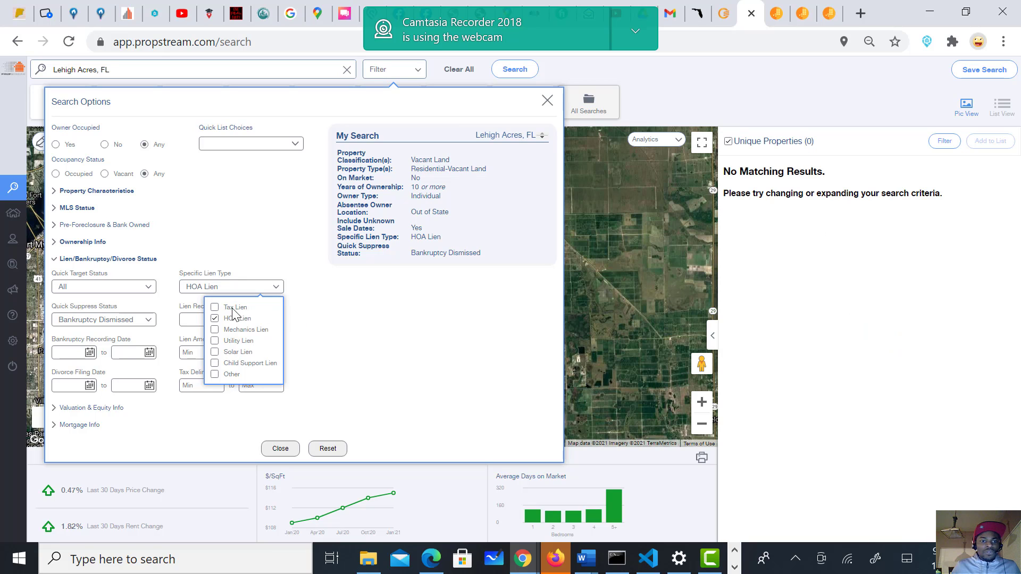
click(215, 318)
click(388, 335)
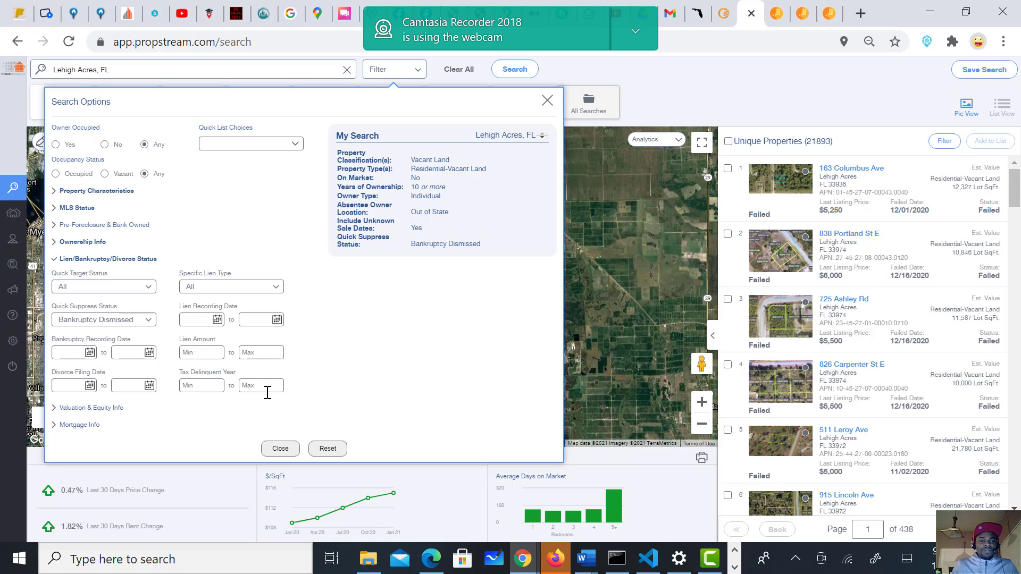
Step: Enter 5,000 as the Assessed Total Value maximum under Valuation & Equity Info
click(92, 408)
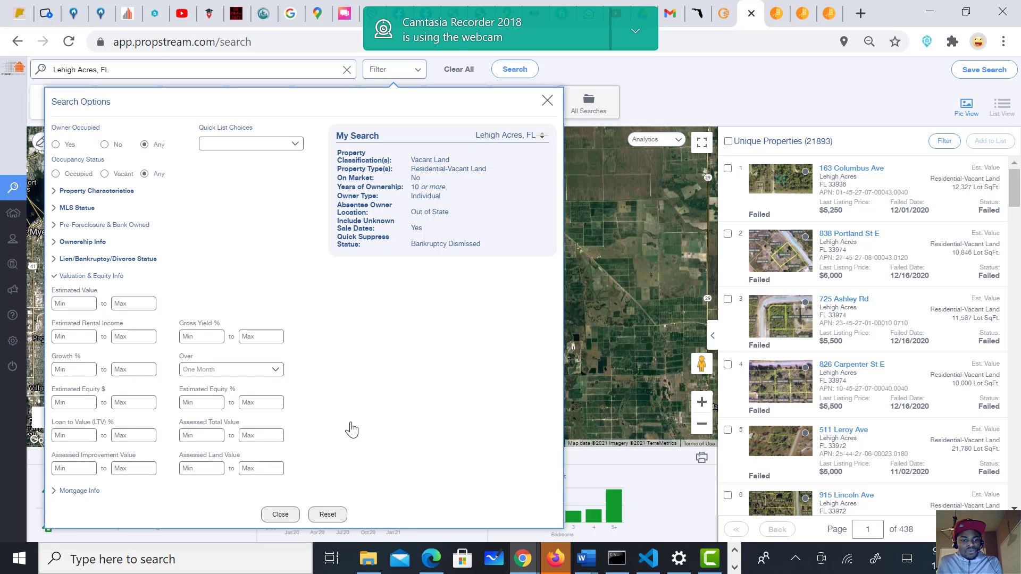
text(1000000)
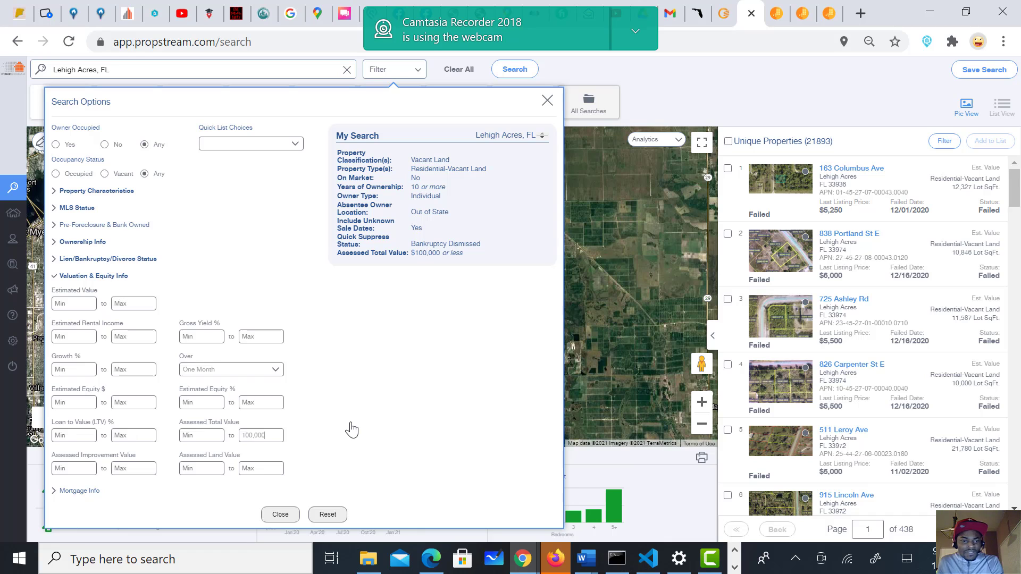
key(BackSpace)
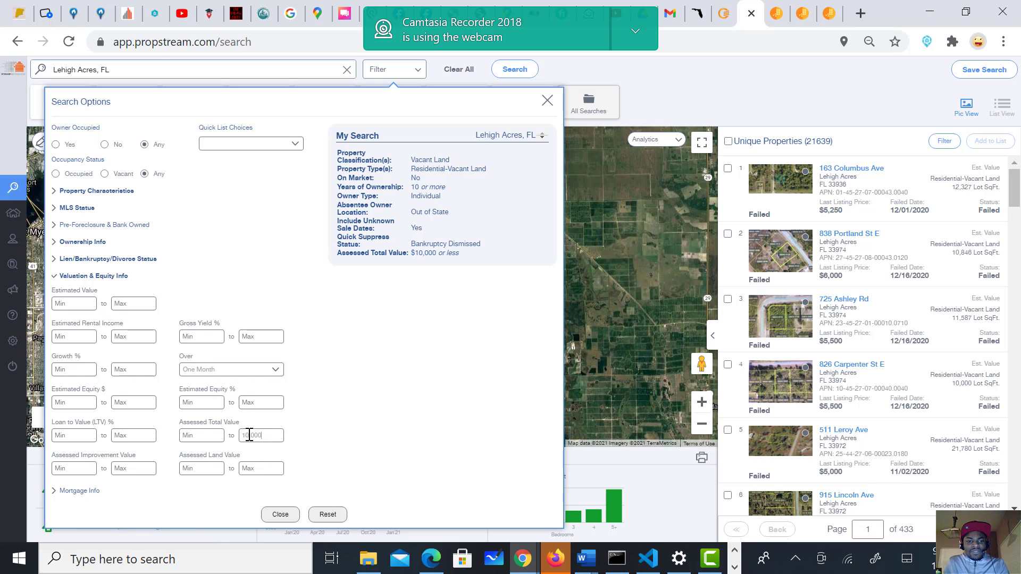
key(BackSpace)
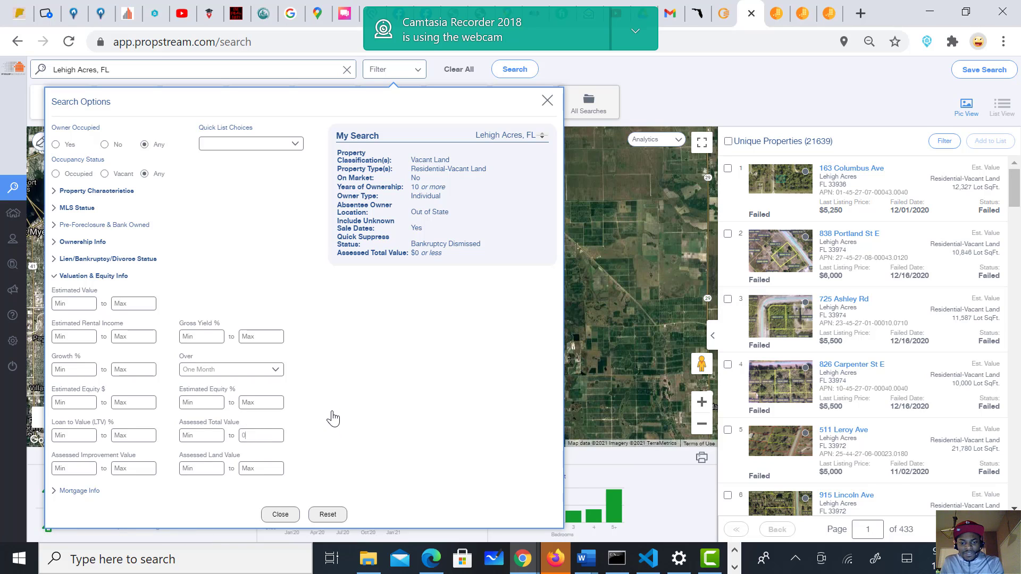
key(BackSpace)
text(5)
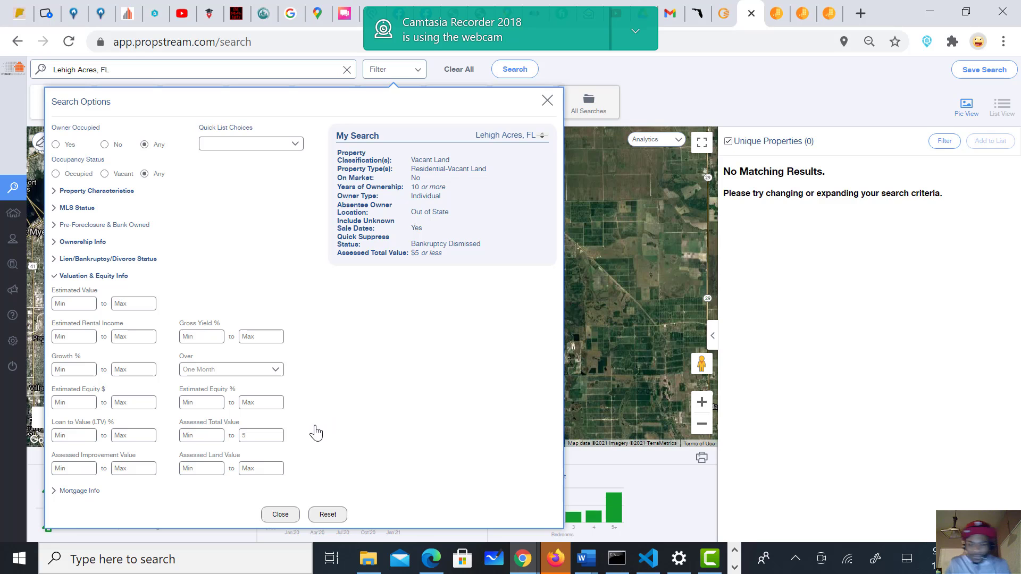
text(,000)
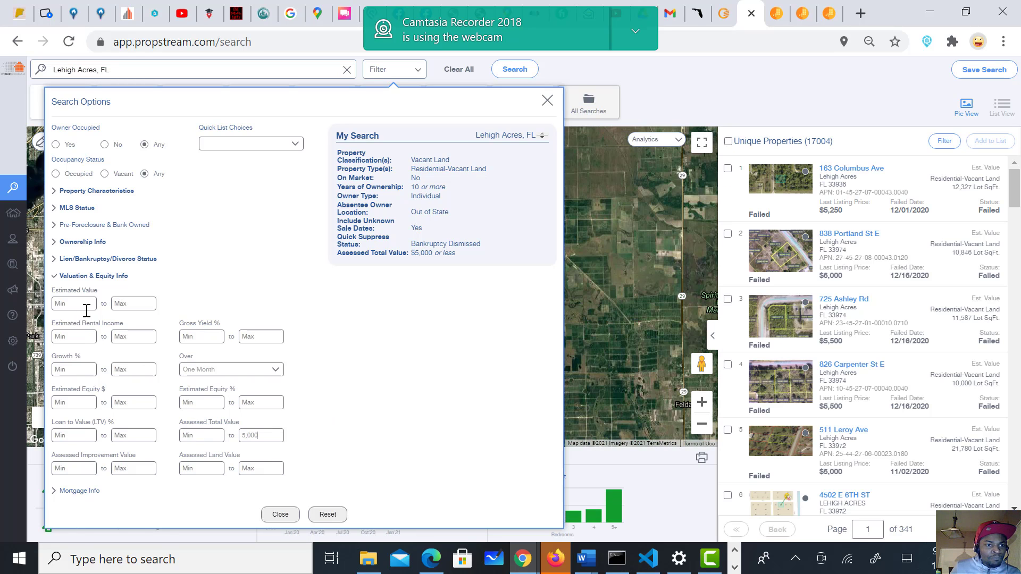
Step: Try 0 and 1,000 assessed improvement value limits, then leave the maximum blank
click(79, 491)
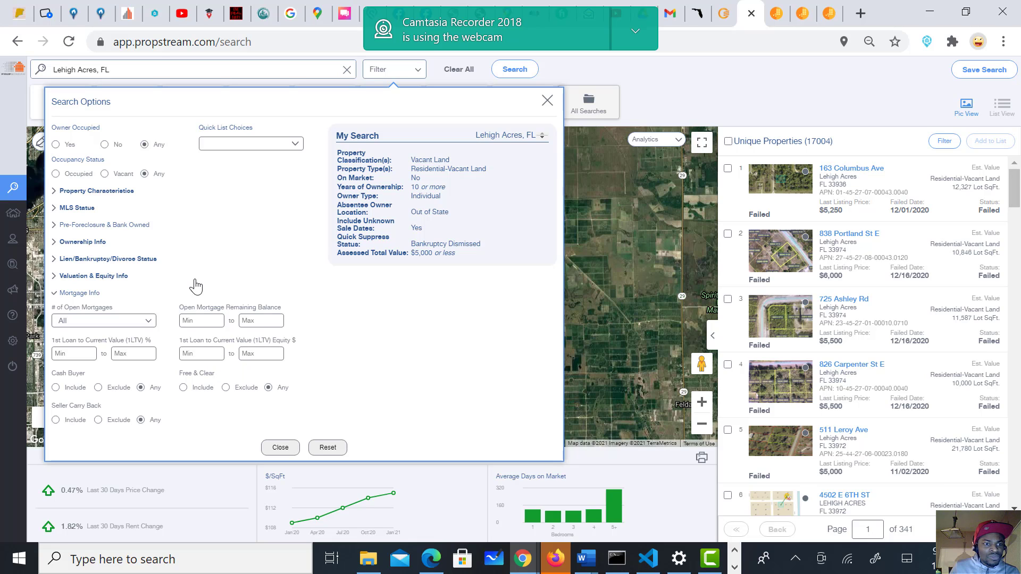
click(94, 276)
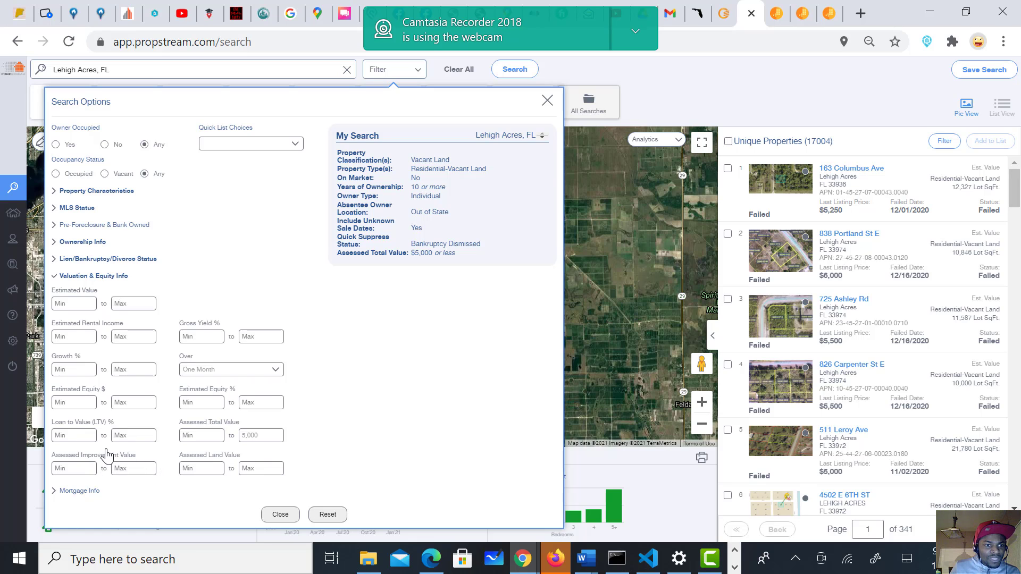
click(85, 467)
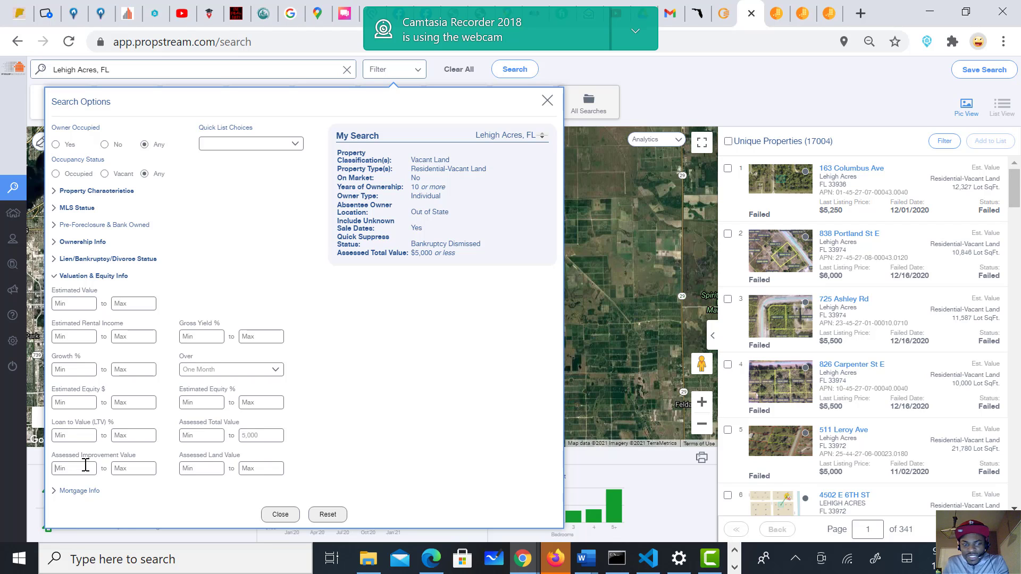
text(0)
click(119, 468)
text(0)
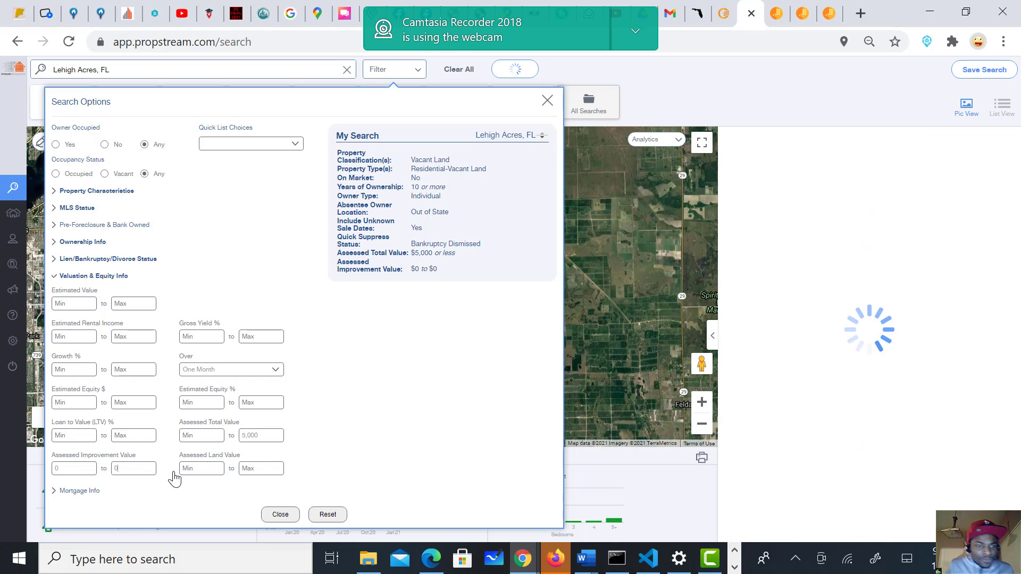
click(123, 466)
key(BackSpace)
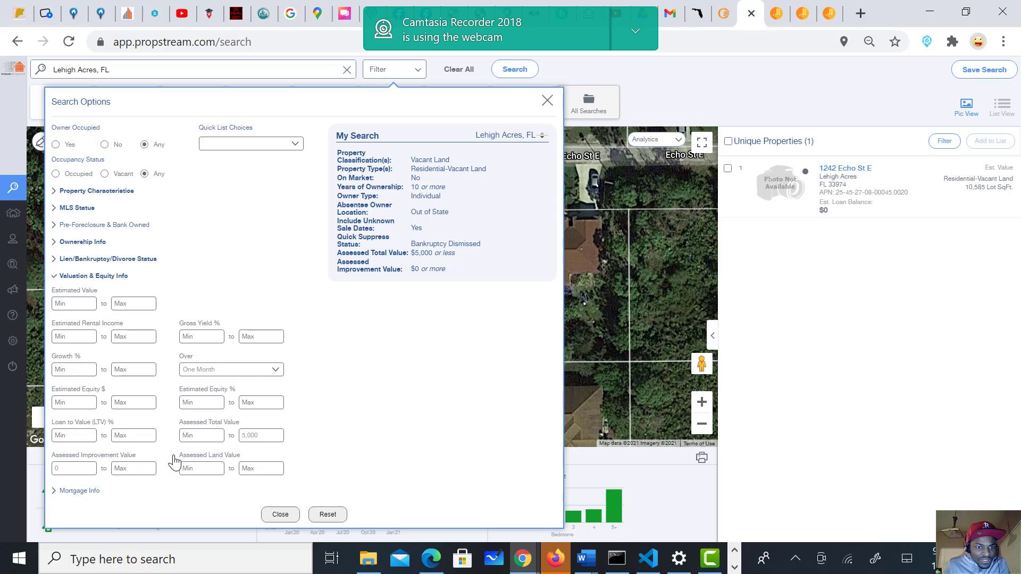
click(122, 469)
text(1,0)
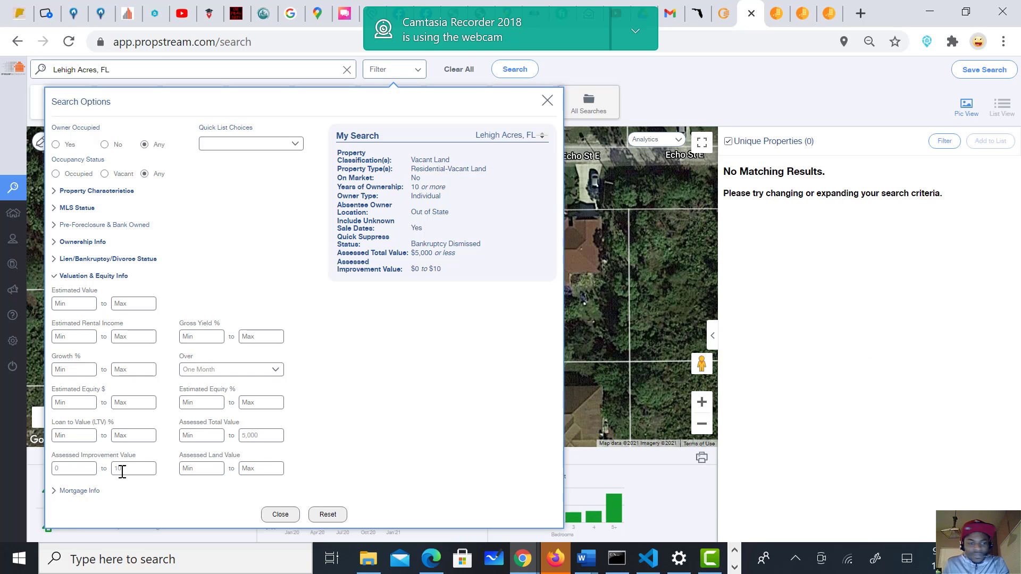
text(0)
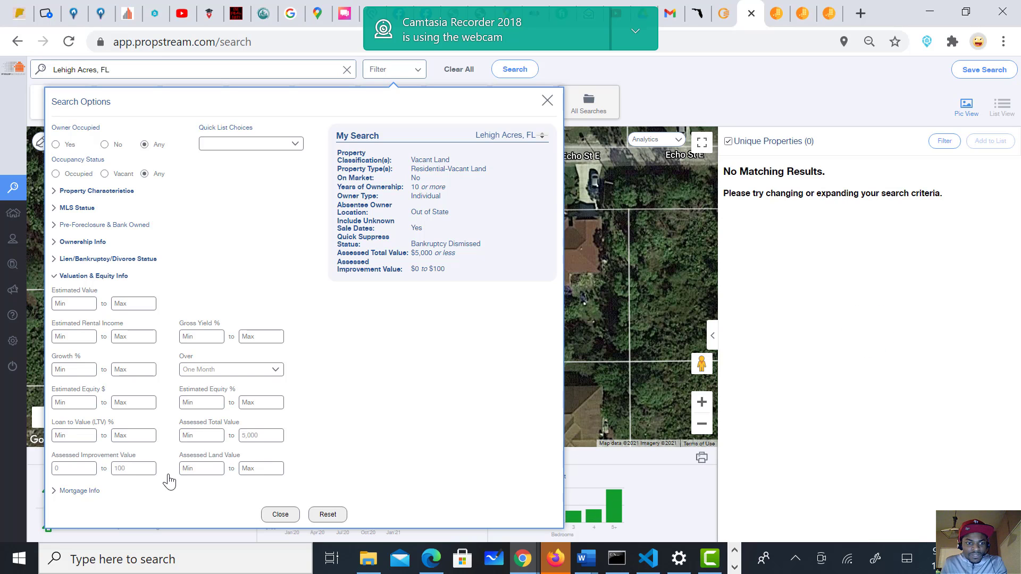
text(0)
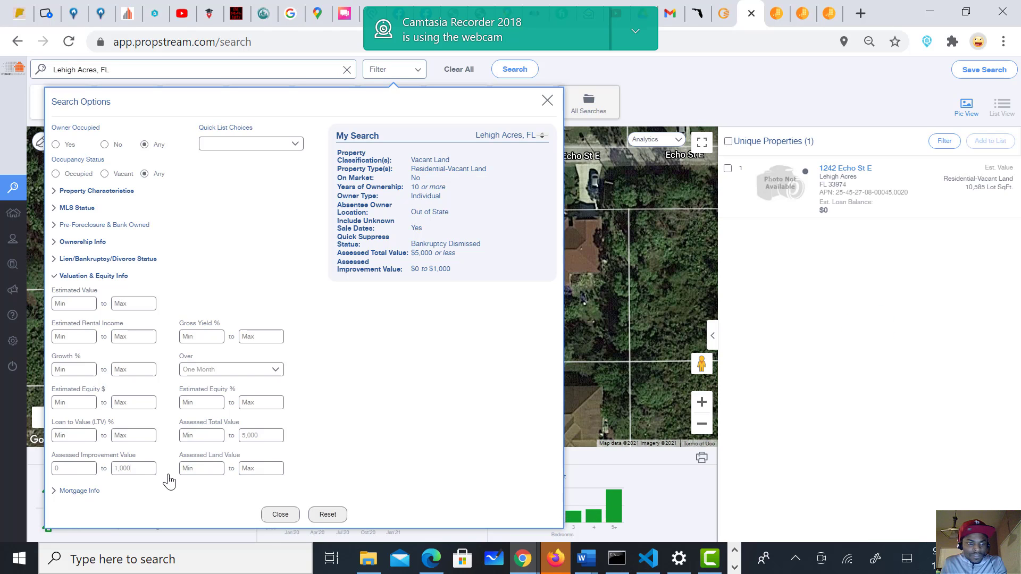
key(BackSpace)
key(BackSpace)
key(BackSpace)
key(BackSpace)
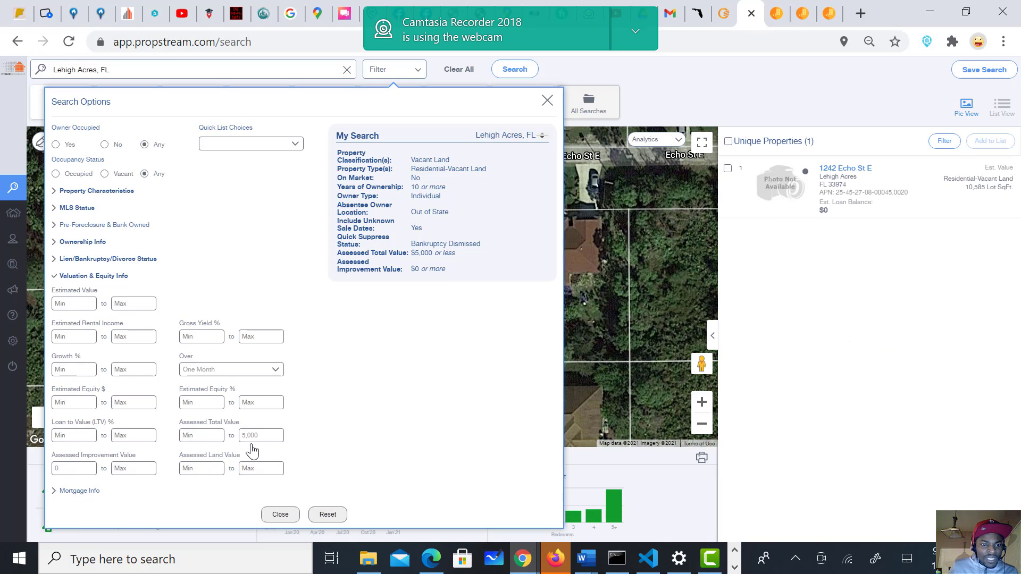
Step: Clear the 10,000 Estimated Value maximum so results return 17,004 properties
click(124, 303)
text(1)
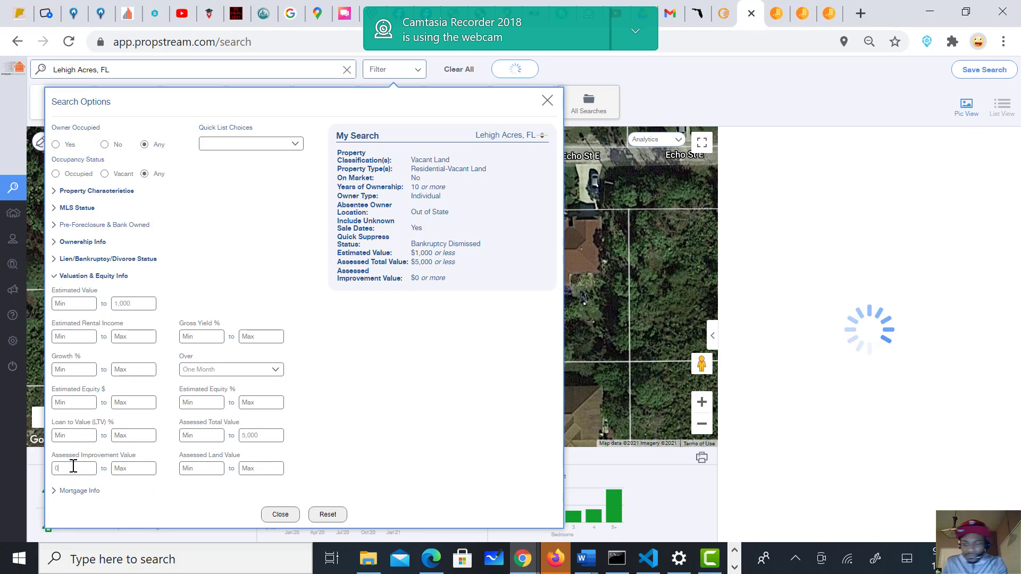
key(BackSpace)
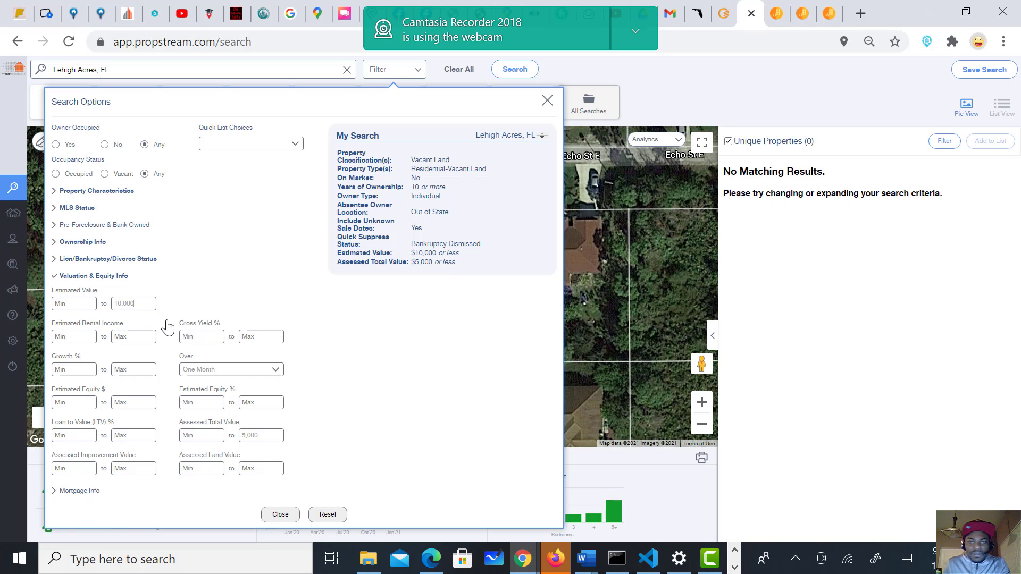
drag(143, 302, 115, 304)
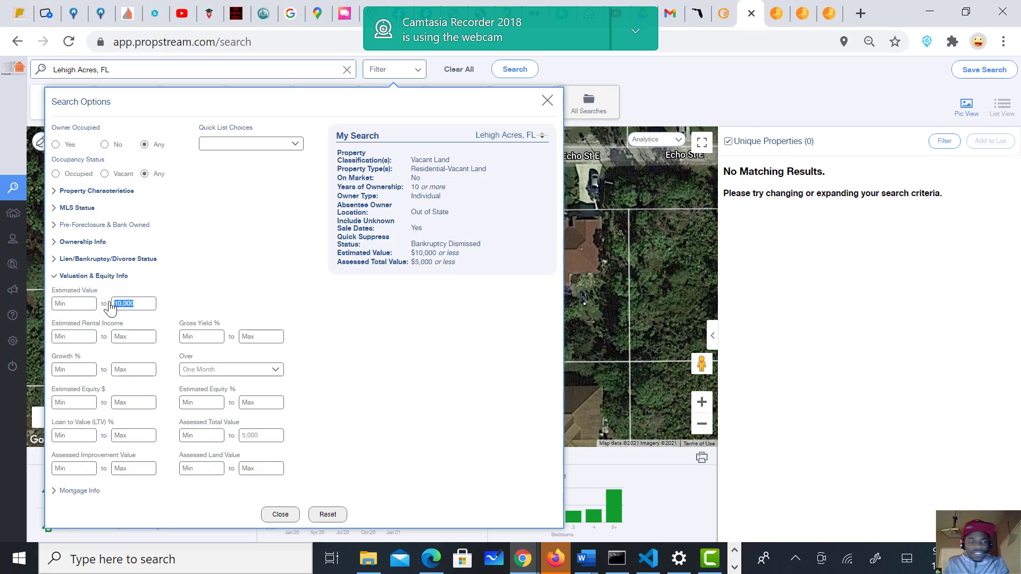
key(BackSpace)
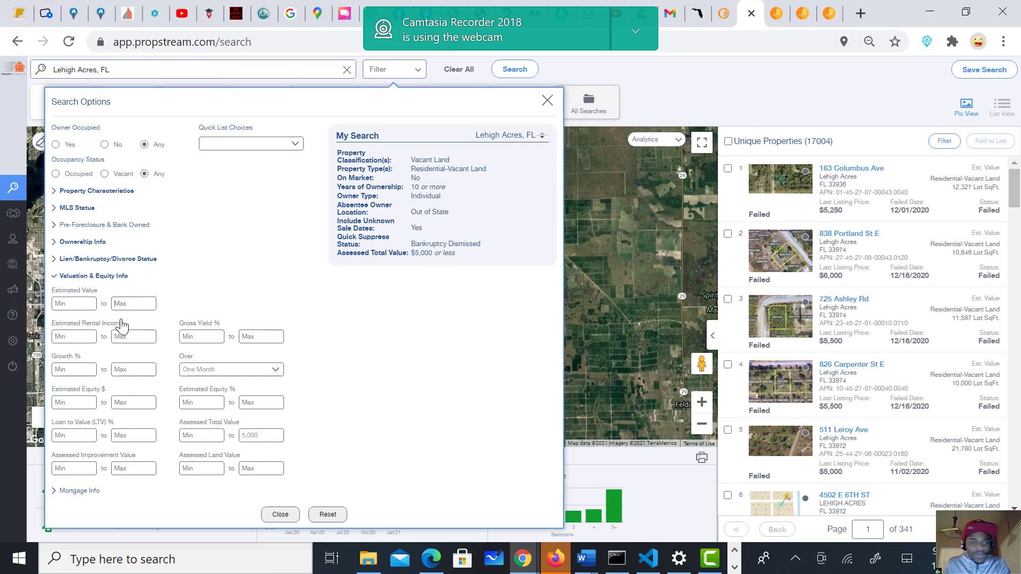
click(137, 303)
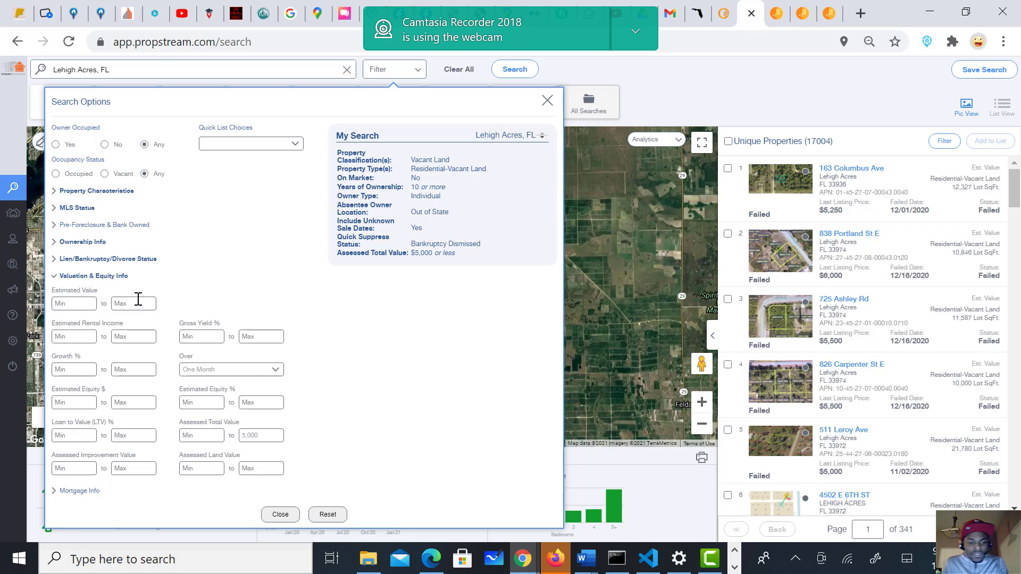
text(100)
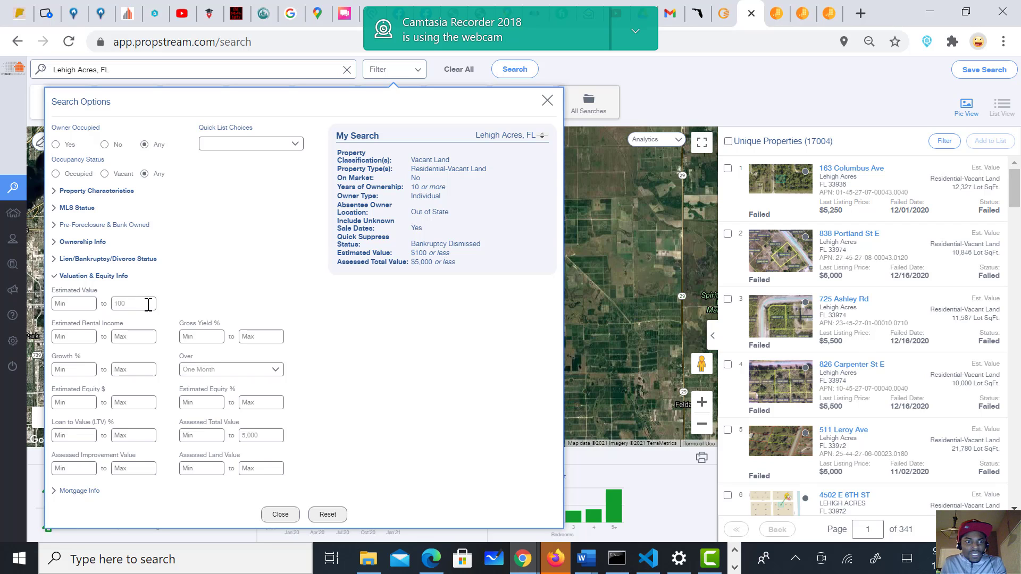
text(,000)
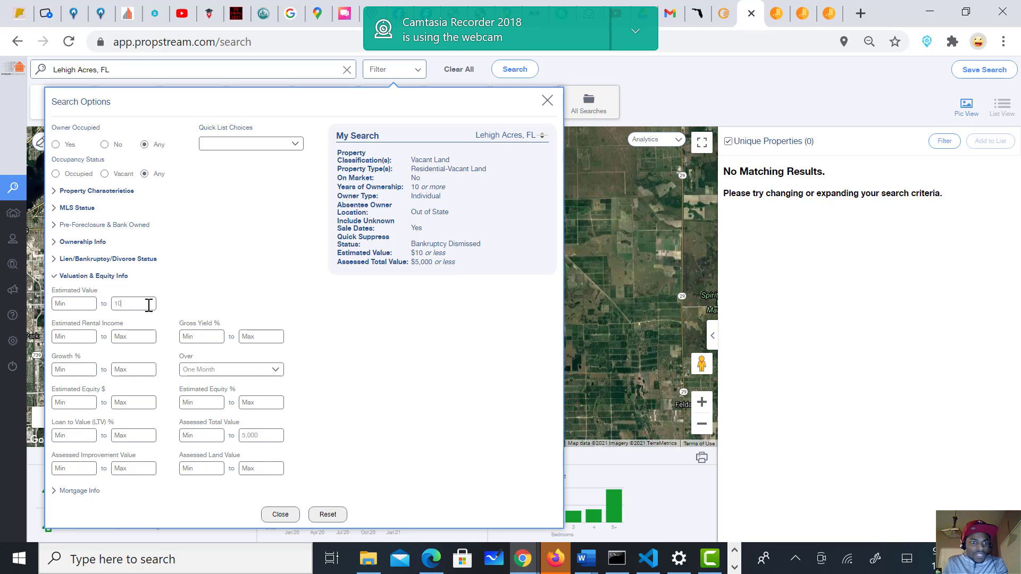
key(BackSpace)
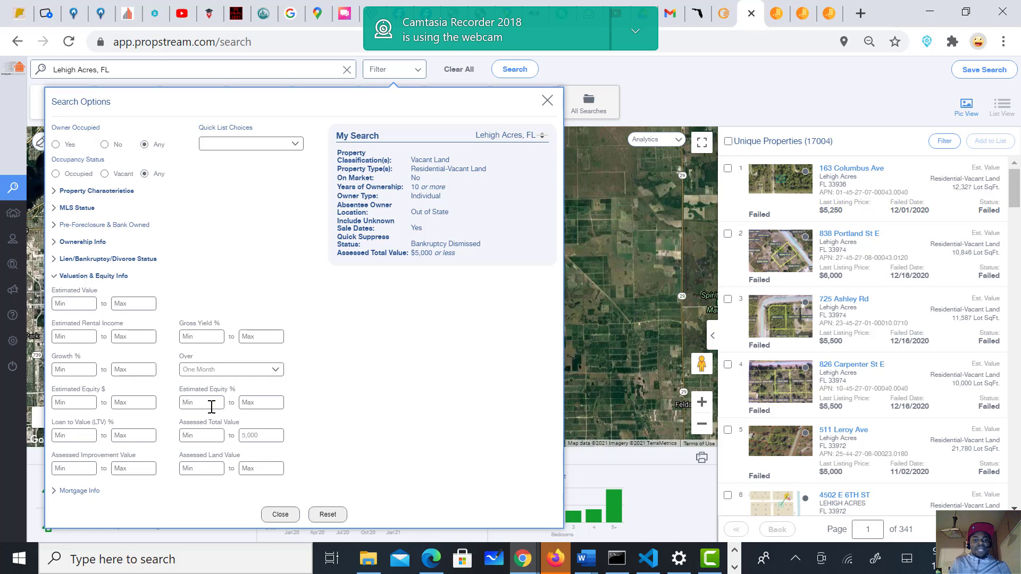
Step: Enter 99 as the minimum Estimated Equity %, trimming the results to 16,274 properties
text(90)
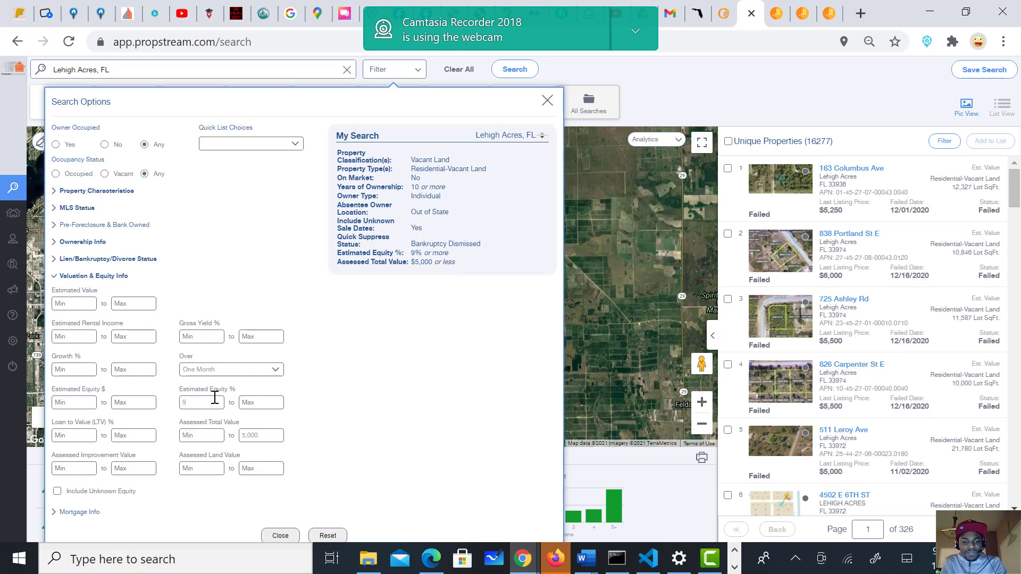
text(5)
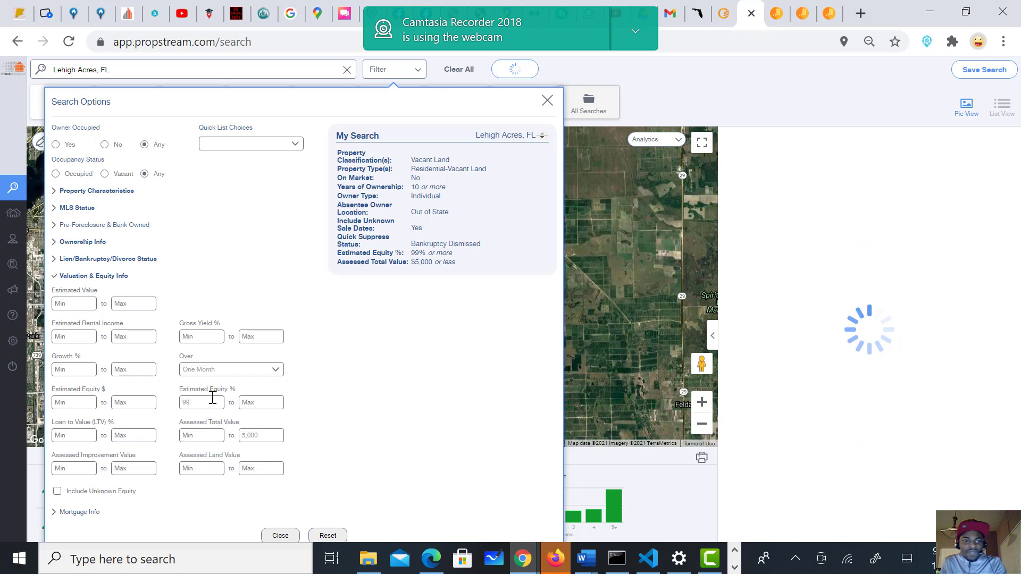
text(9)
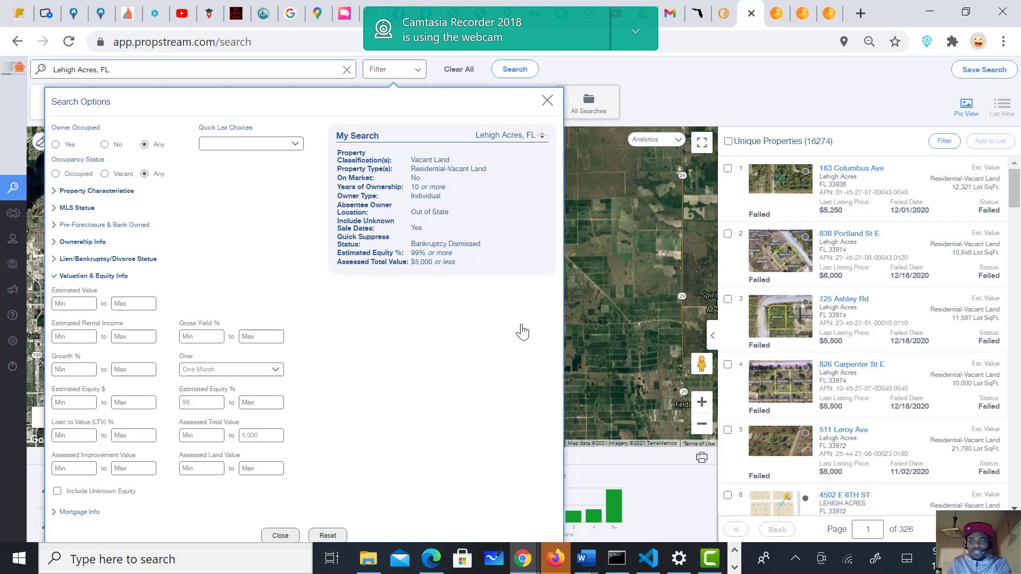
Step: Expand Ownership Info and cap Last Sale Price at a maximum of $5,000
click(91, 261)
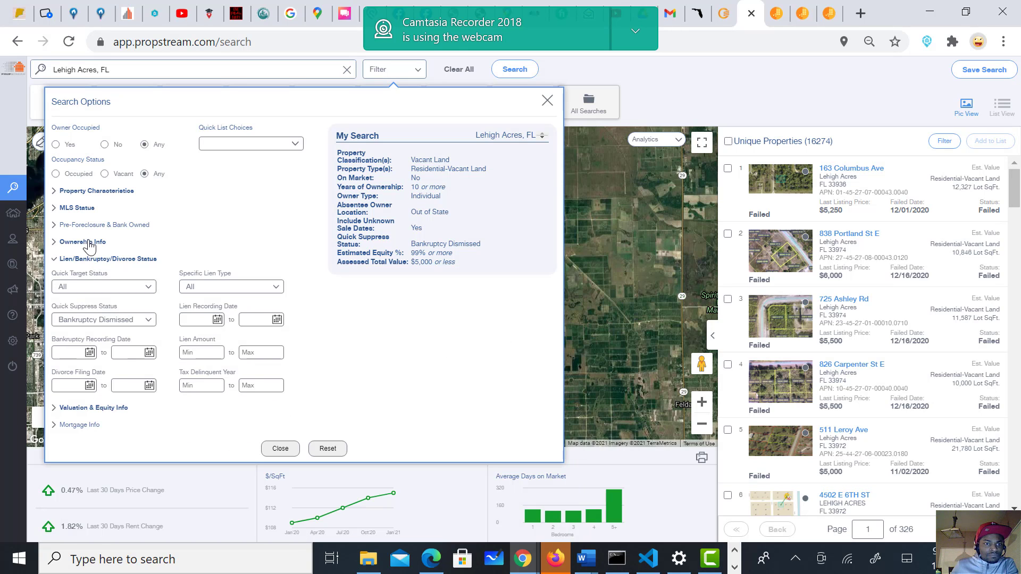
click(89, 242)
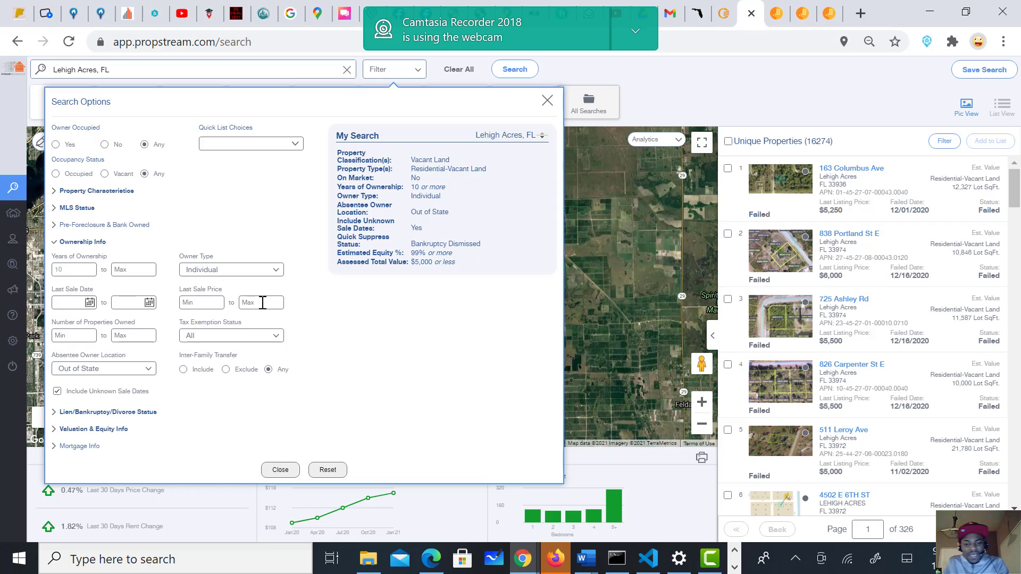
text(5,)
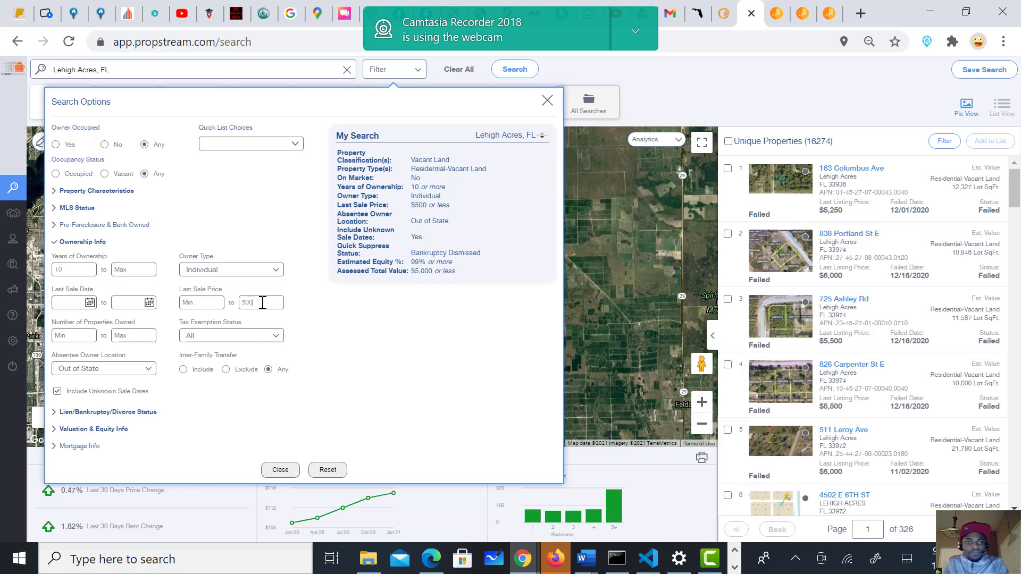
text(000)
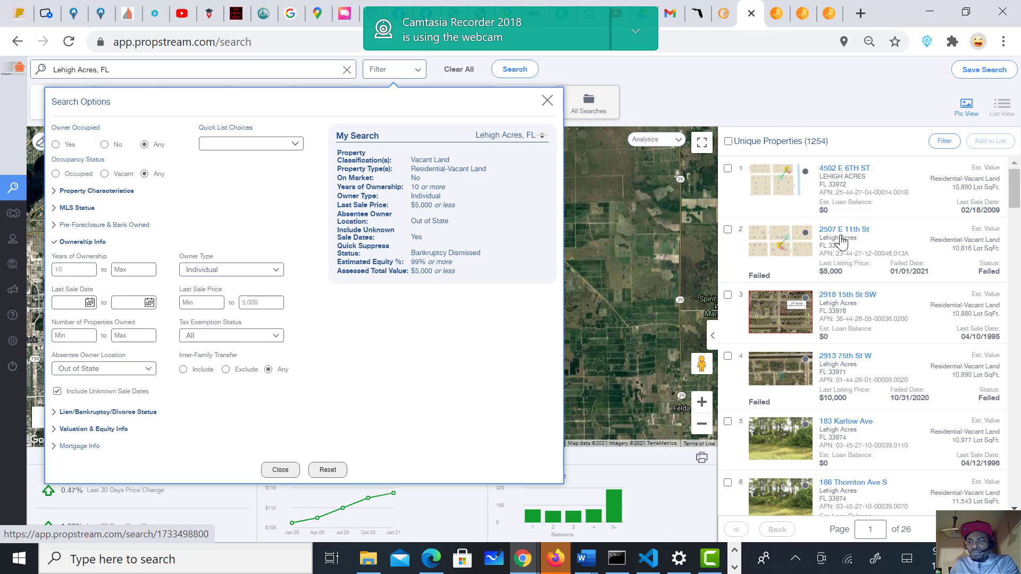
Step: Scroll the 1,254 results and expand Property Characteristics to show the Vacant Land classification
scroll(841, 255, down, 5)
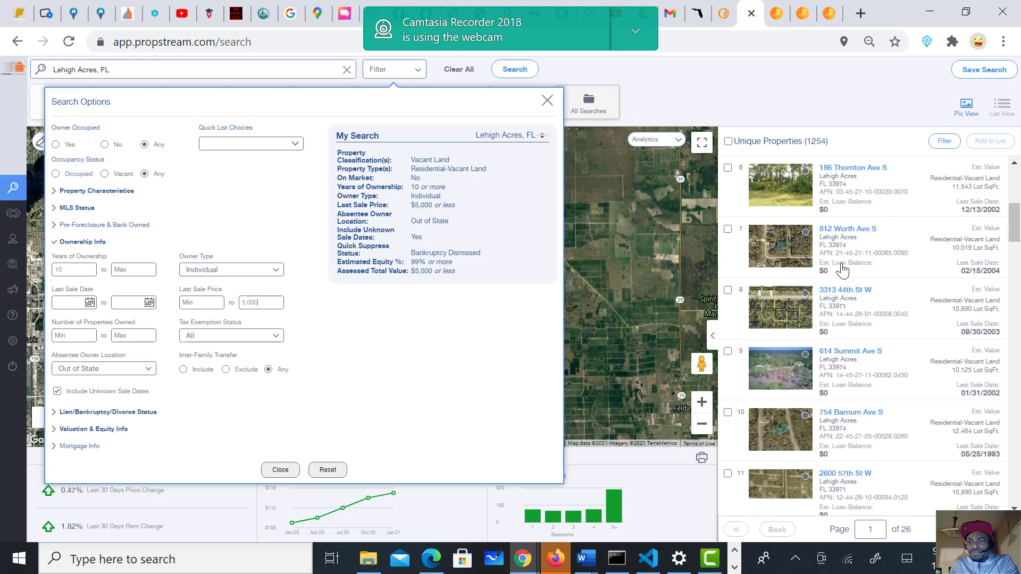
scroll(842, 271, down, 20)
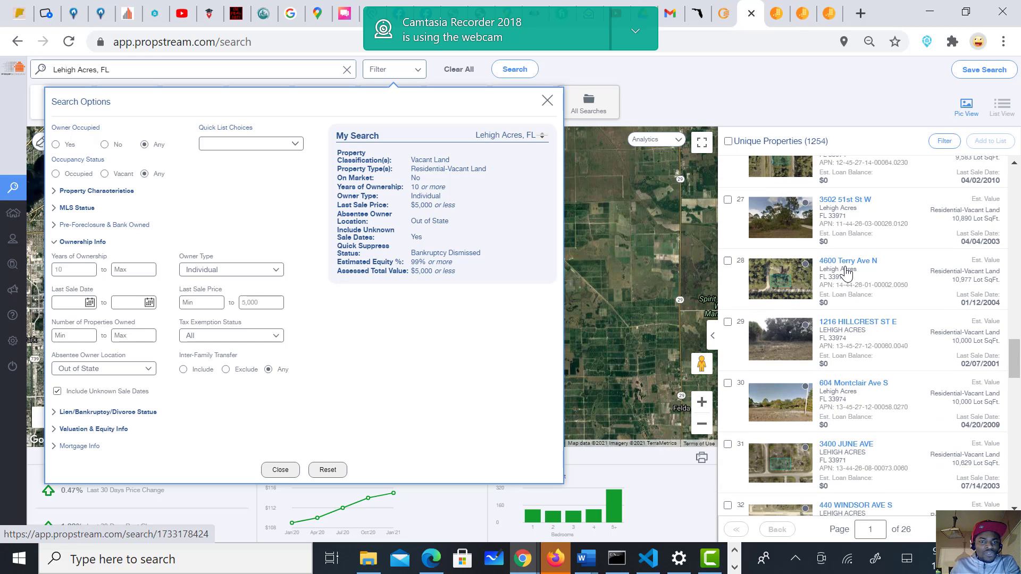
scroll(846, 271, down, 5)
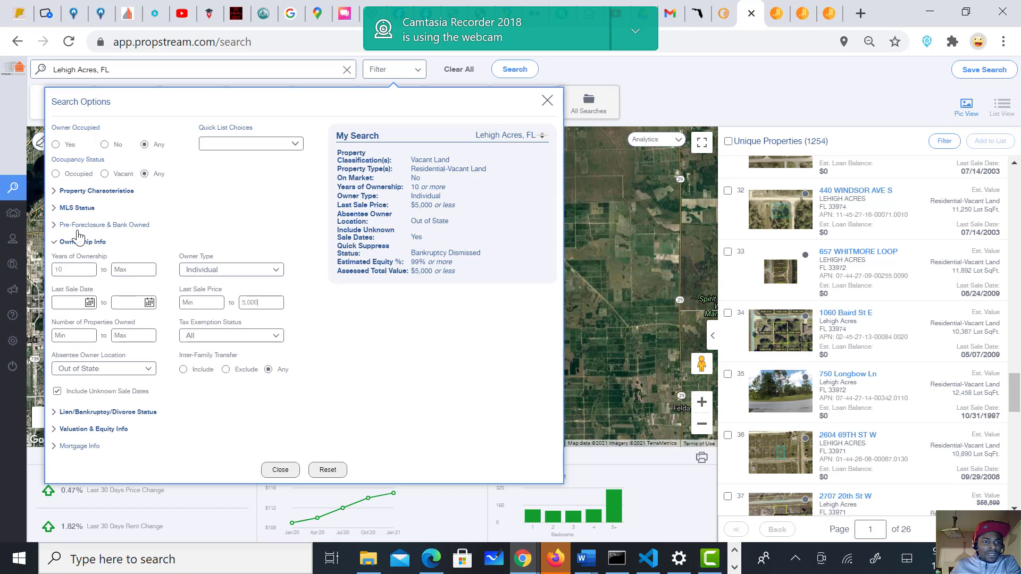
click(77, 192)
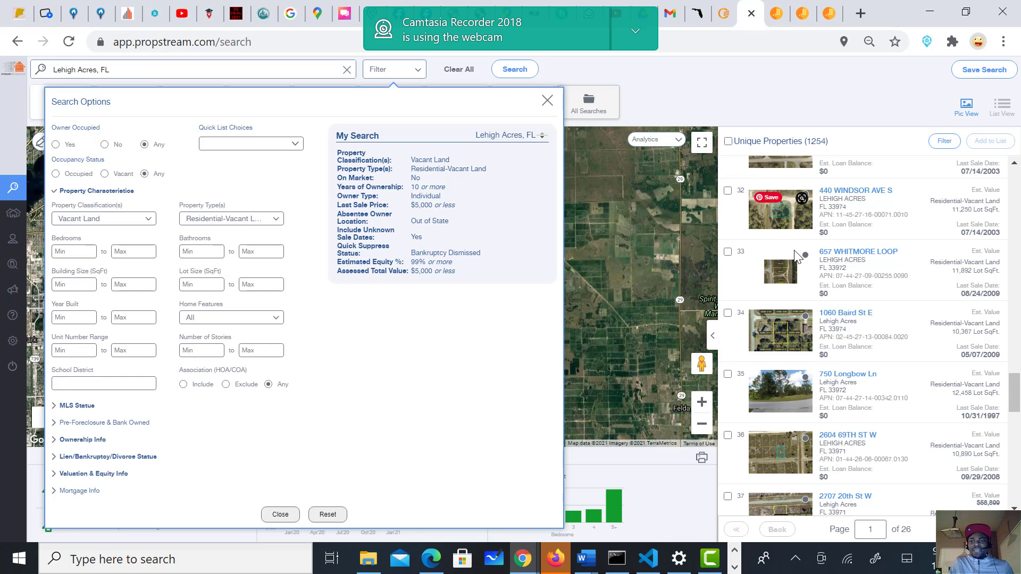
scroll(819, 304, up, 5)
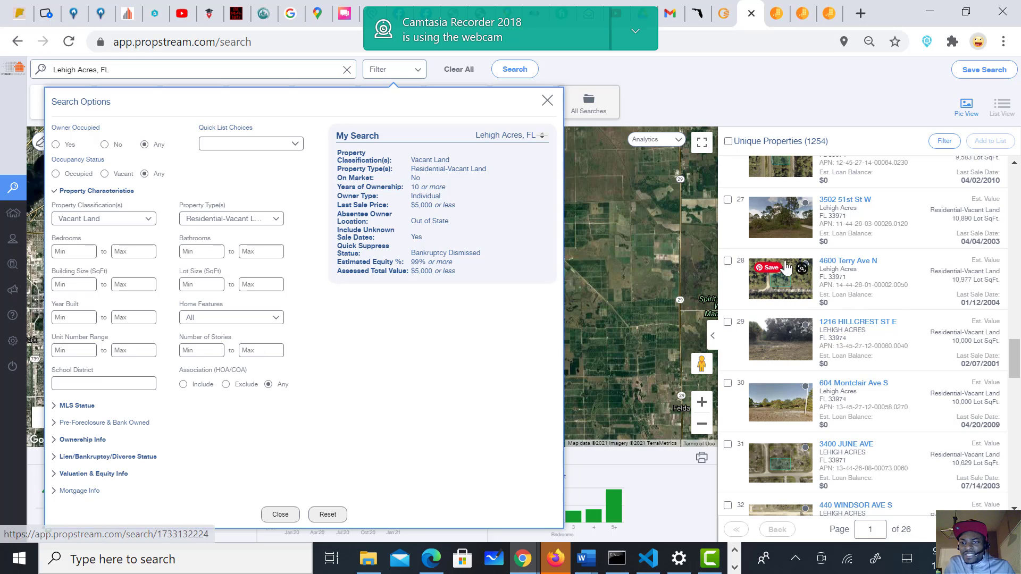
click(850, 262)
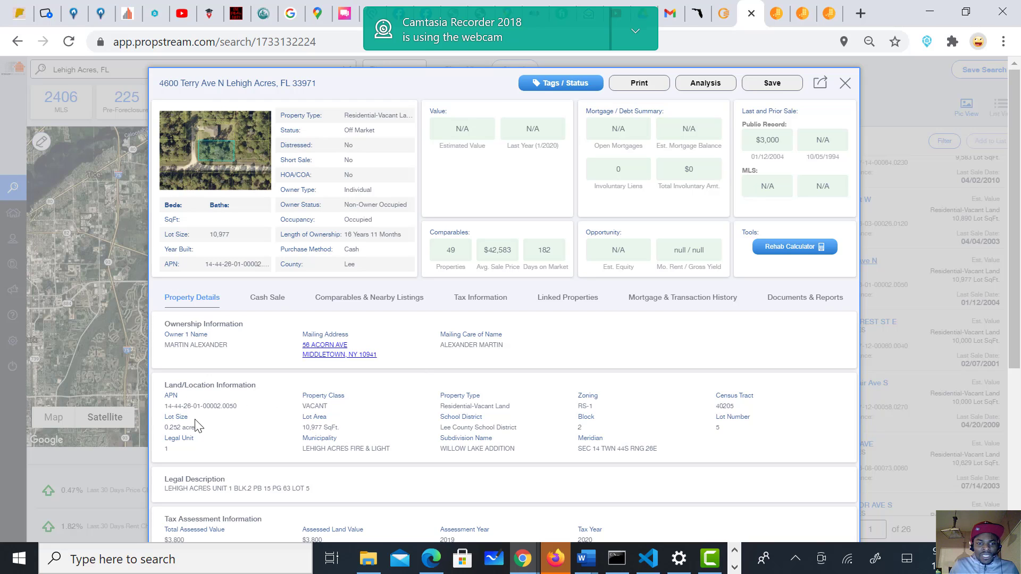
drag(204, 404, 341, 413)
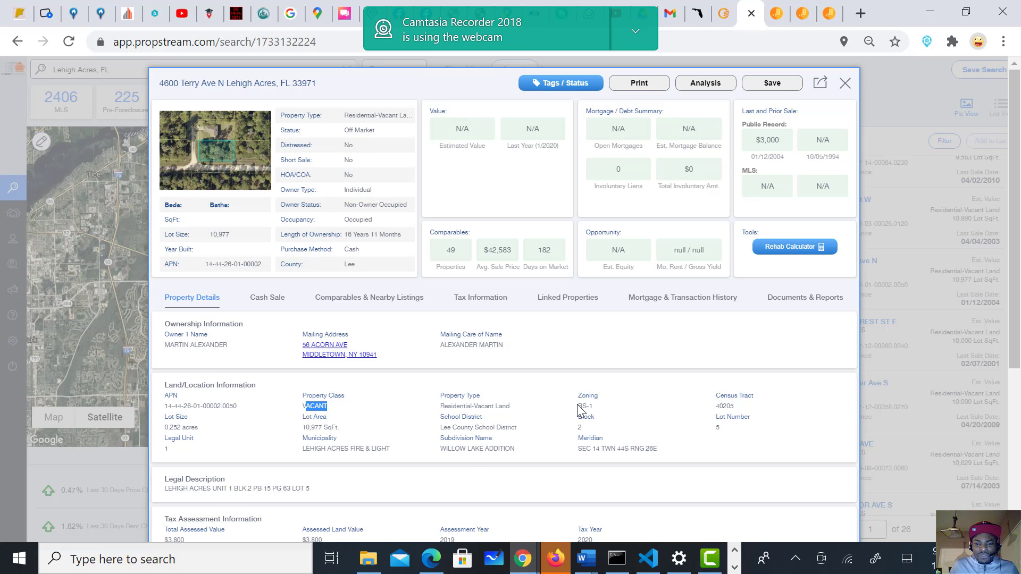
scroll(473, 470, down, 5)
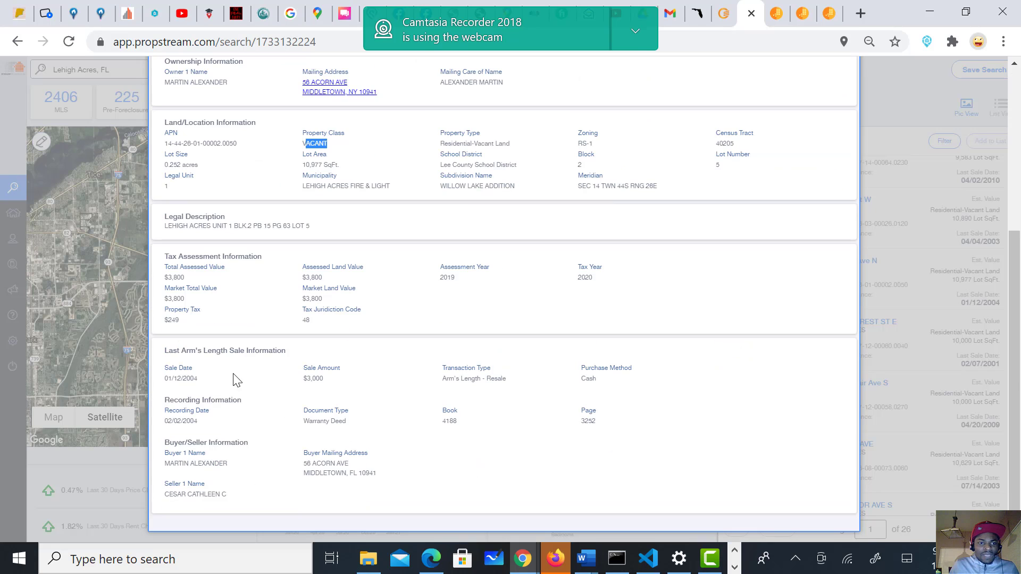
click(174, 320)
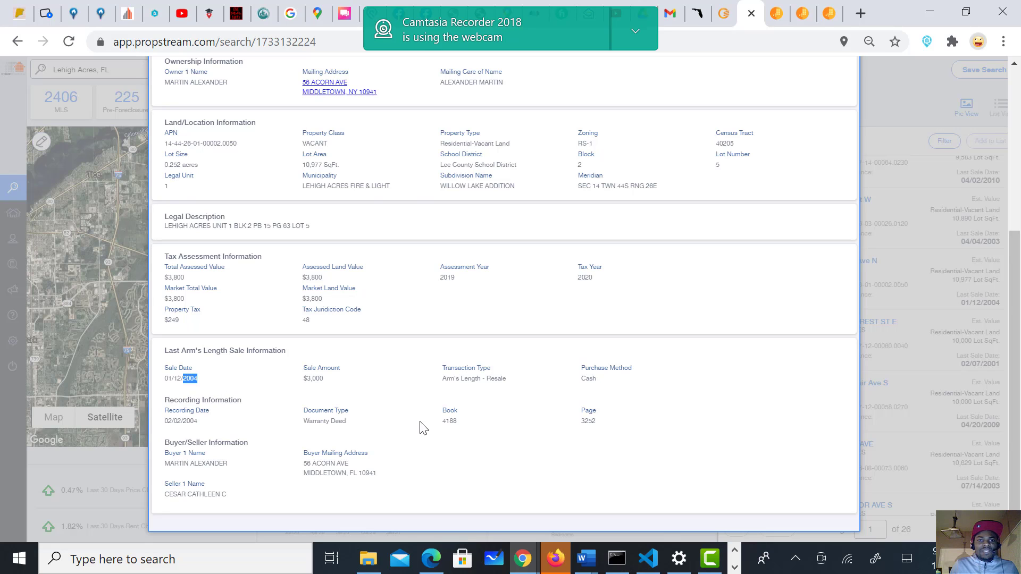
scroll(432, 417, up, 5)
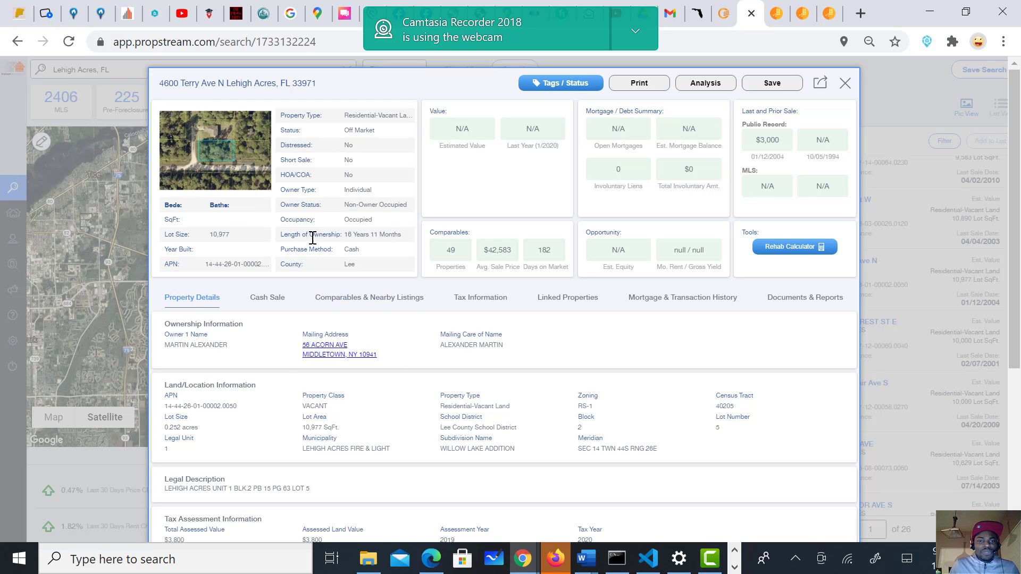
Step: Review the Cash Sale record showing the $3,000 sale dated 01/12/2004
click(268, 306)
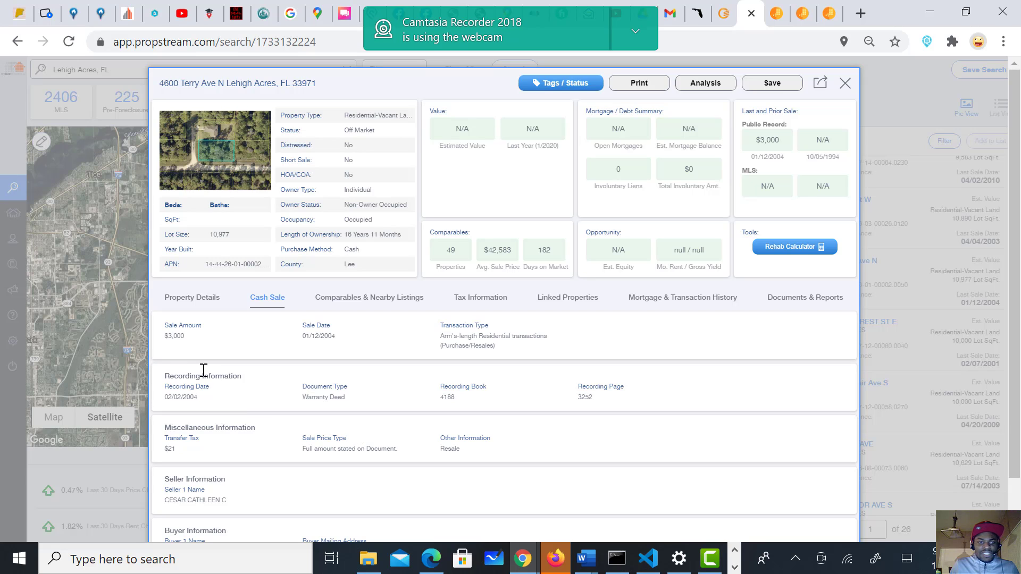
drag(184, 336, 171, 336)
scroll(335, 382, down, 1)
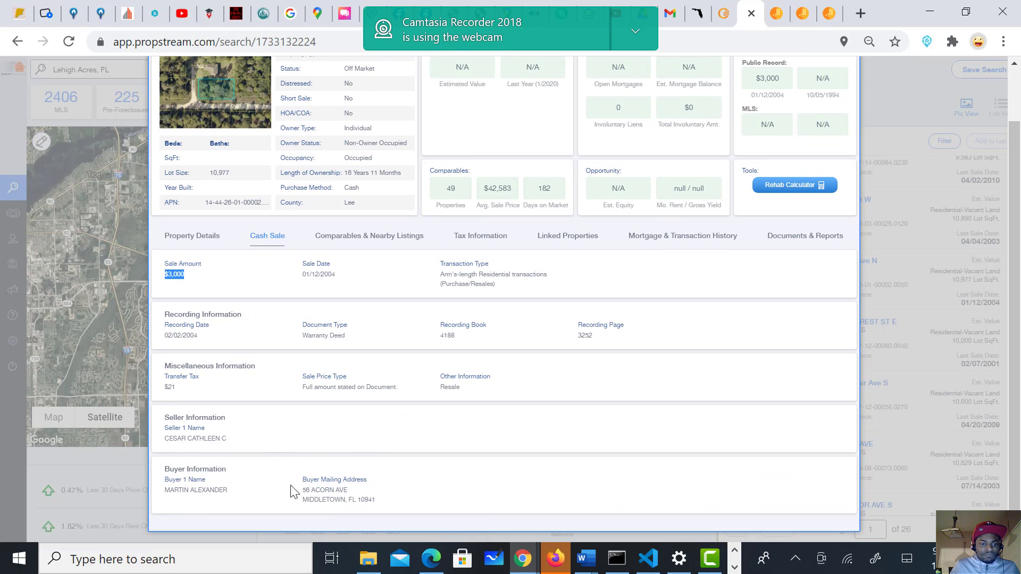
scroll(346, 415, up, 1)
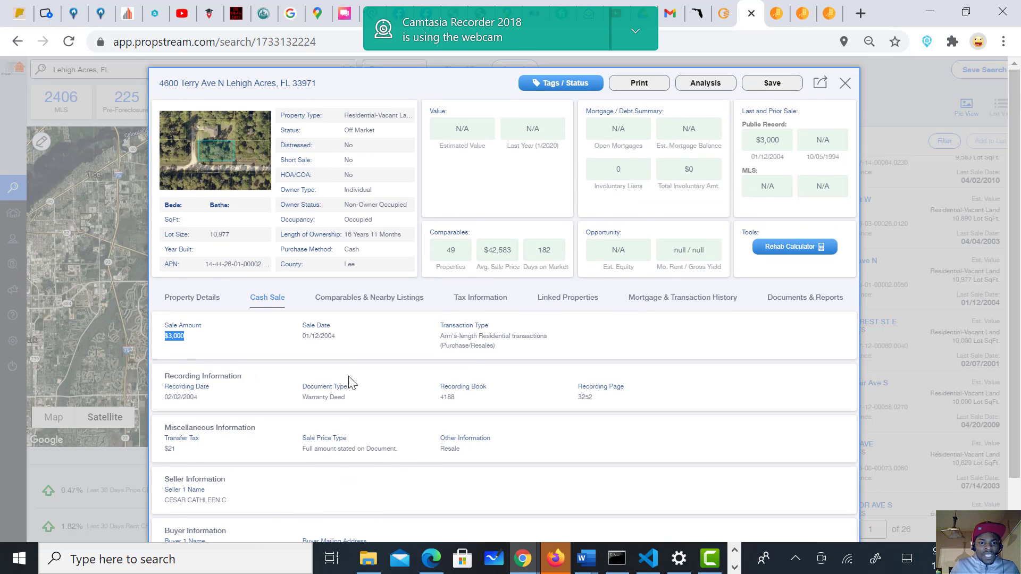
Step: Bring up the Comparables & Nearby Listings for the Terry Ave lot
click(362, 303)
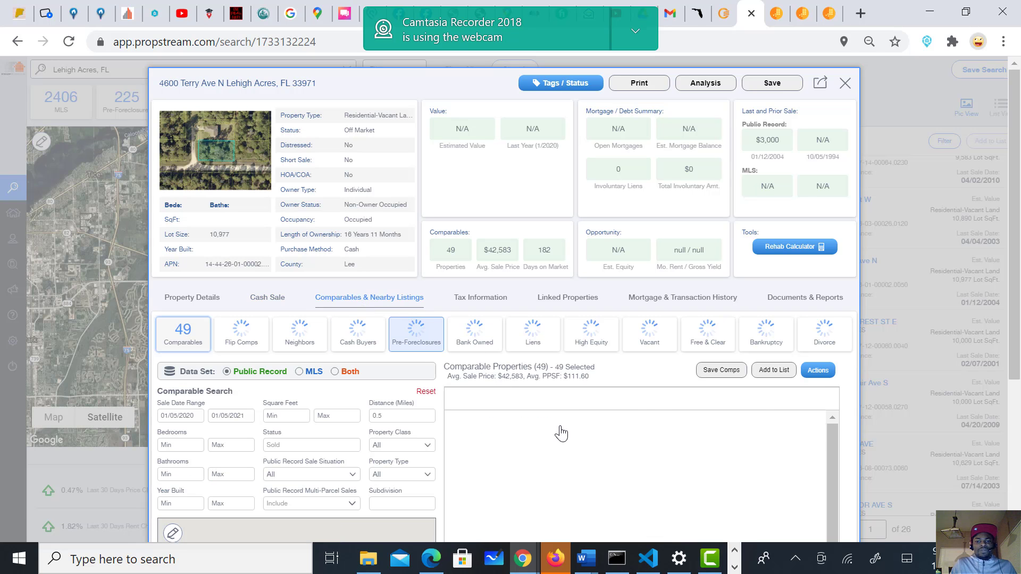
scroll(458, 367, down, 4)
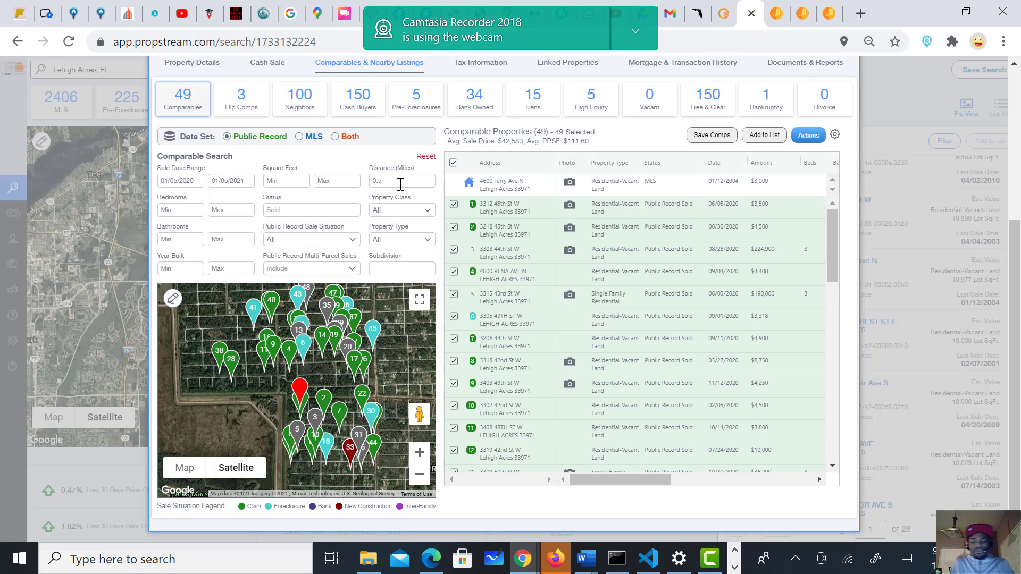
scroll(693, 333, down, 7)
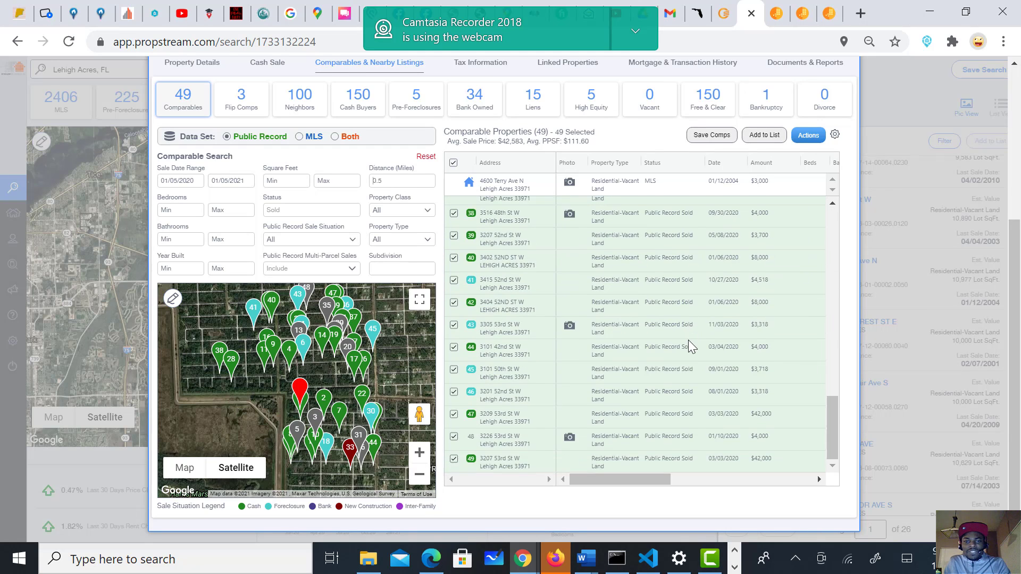
scroll(688, 340, up, 5)
scroll(432, 222, up, 4)
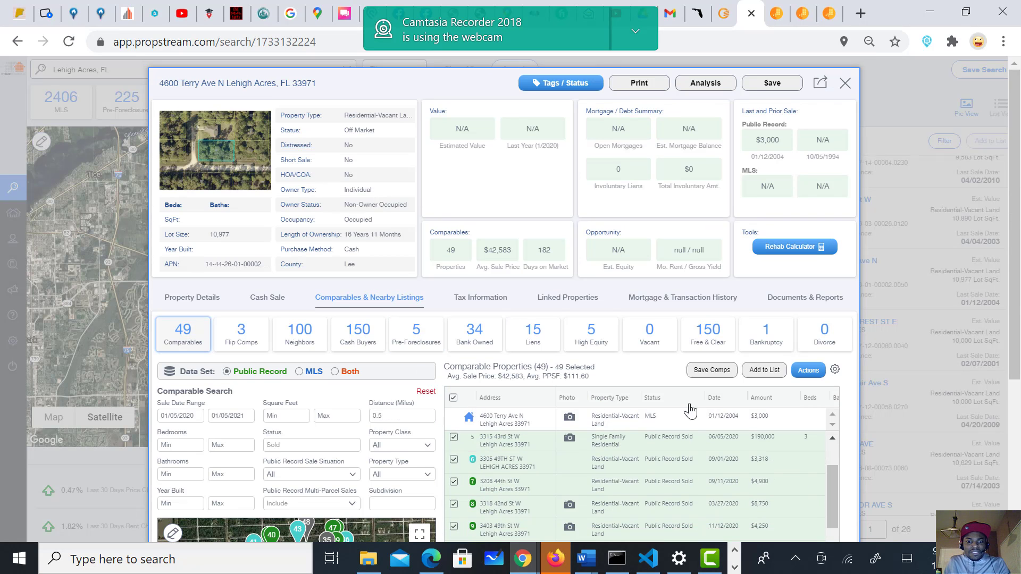
Step: Set the comparables Distance (Miles) to 0.25 and scroll across the table's columns
drag(834, 471, 835, 474)
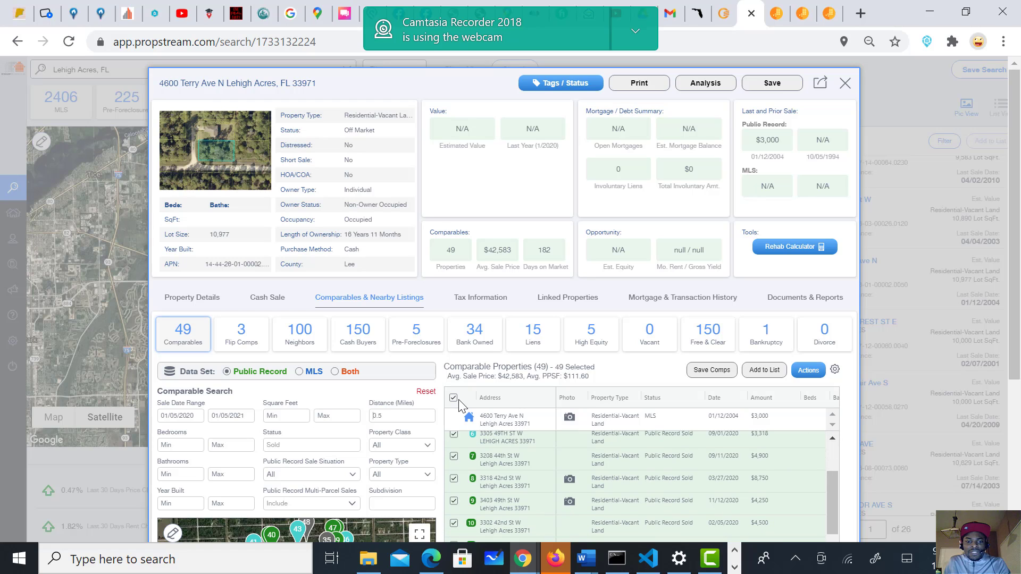
key(BackSpace)
key(BackSpace)
key(BackSpace)
text(0.25)
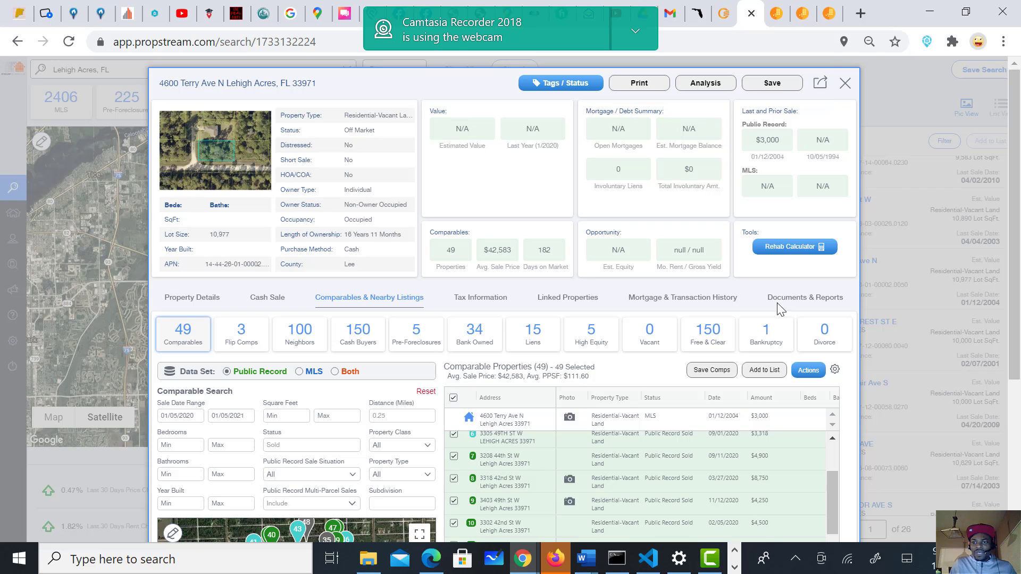
scroll(709, 311, down, 3)
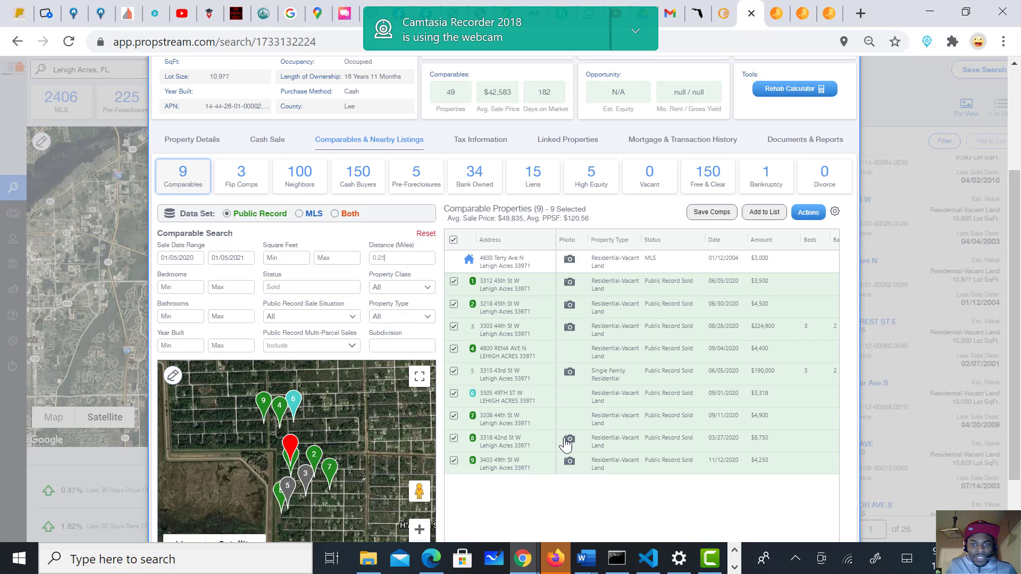
scroll(1013, 307, down, 2)
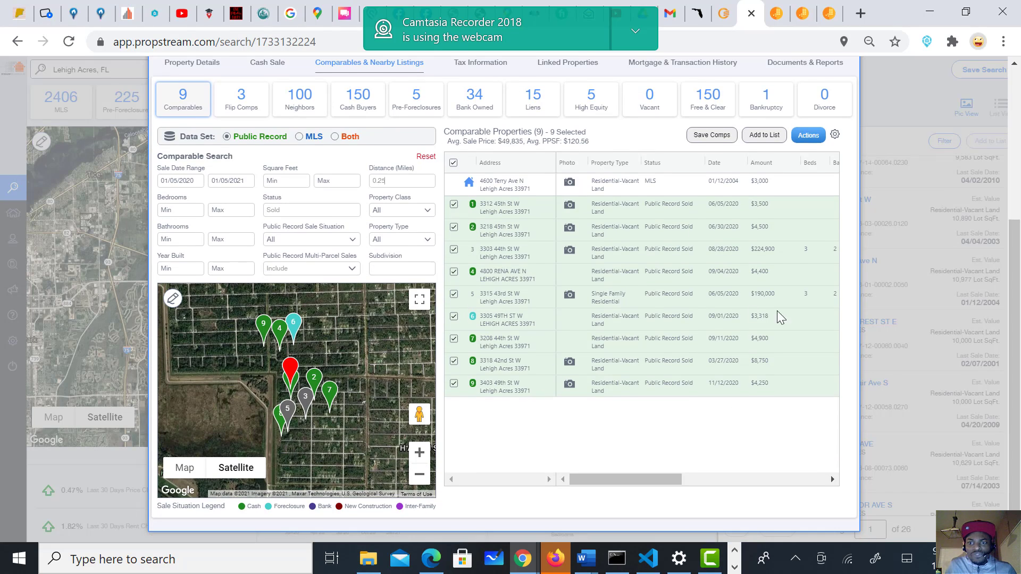
drag(620, 481, 806, 474)
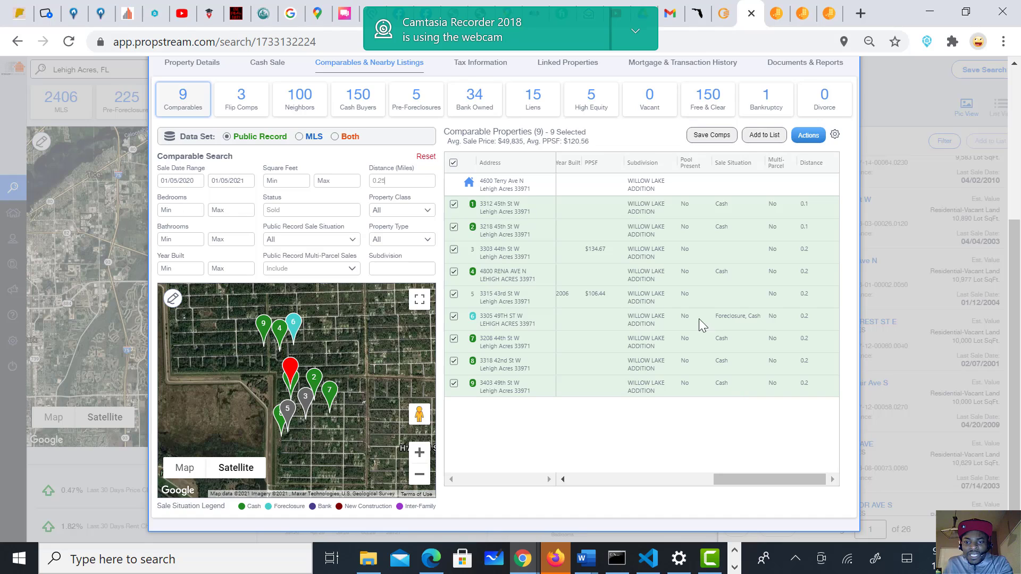
drag(788, 477, 617, 480)
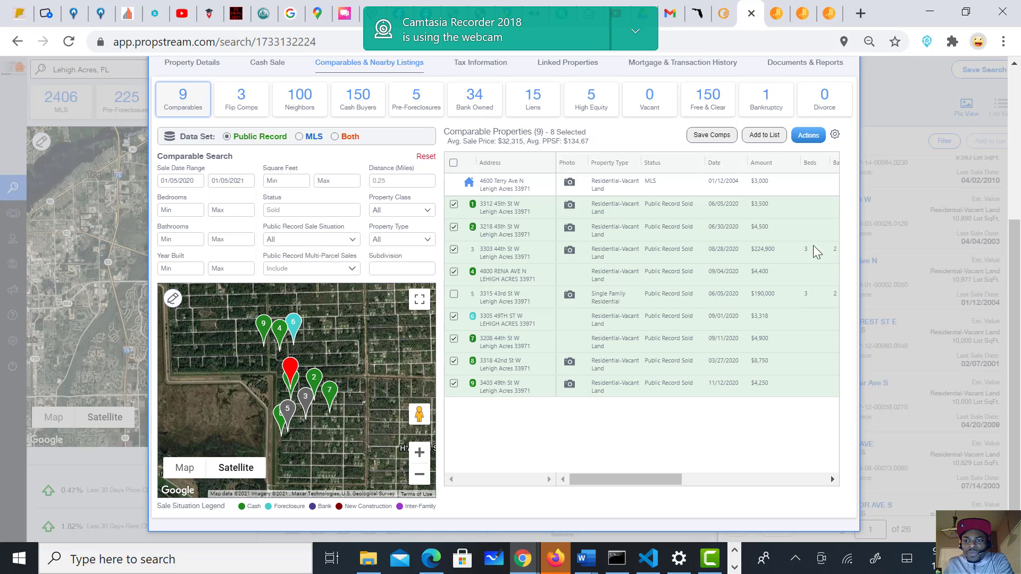
click(455, 250)
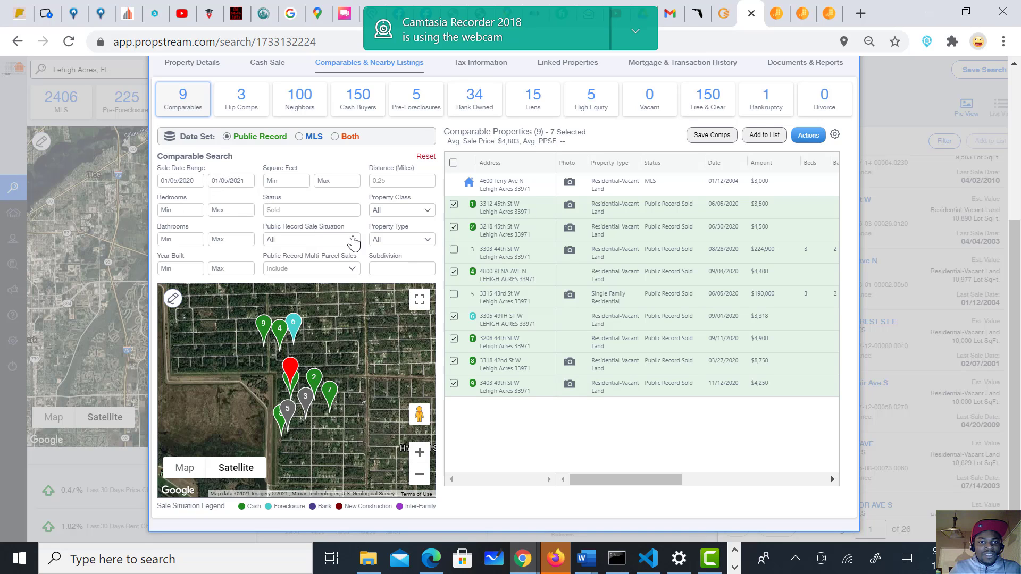
click(404, 243)
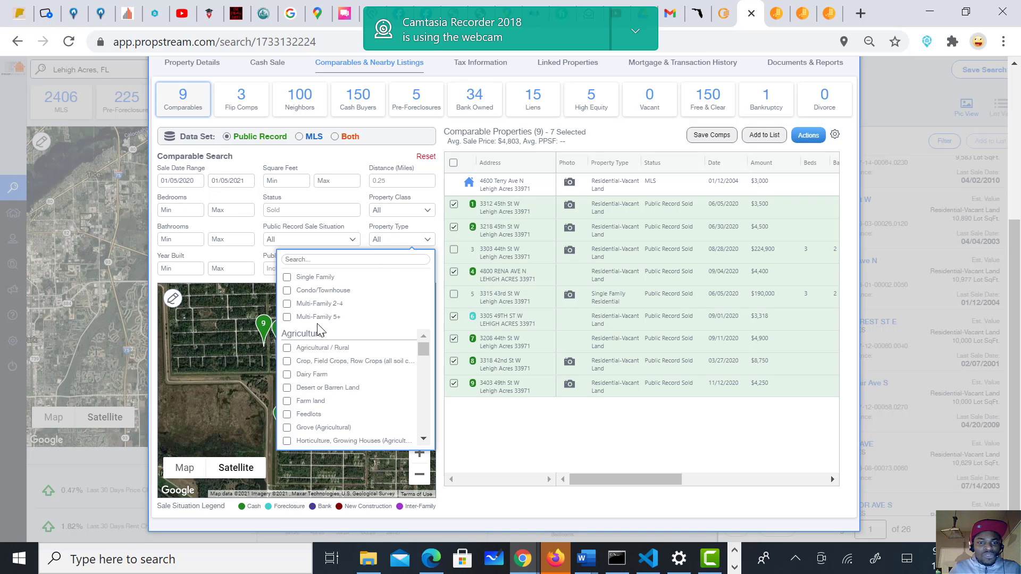
scroll(381, 347, down, 5)
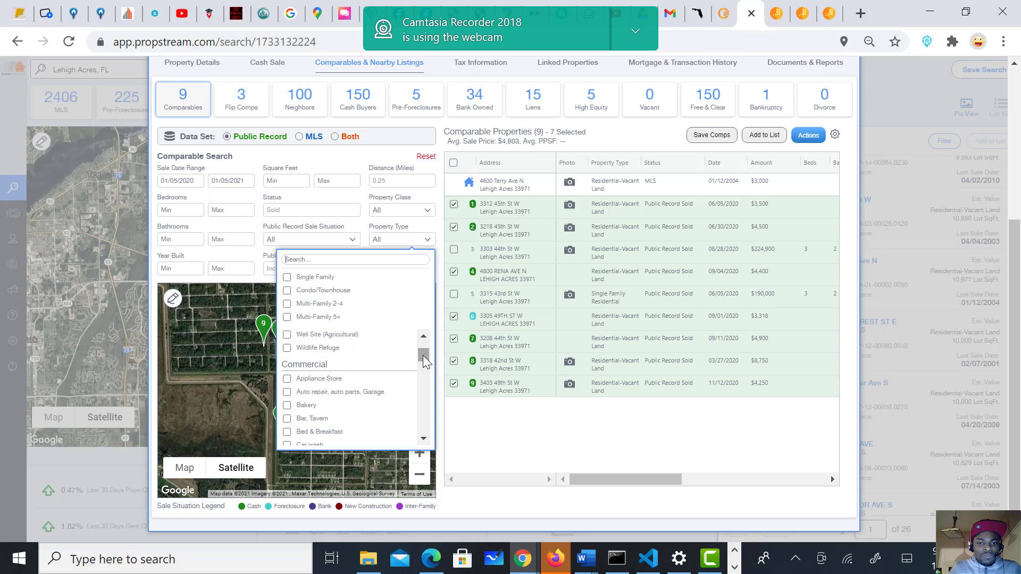
drag(424, 355, 423, 425)
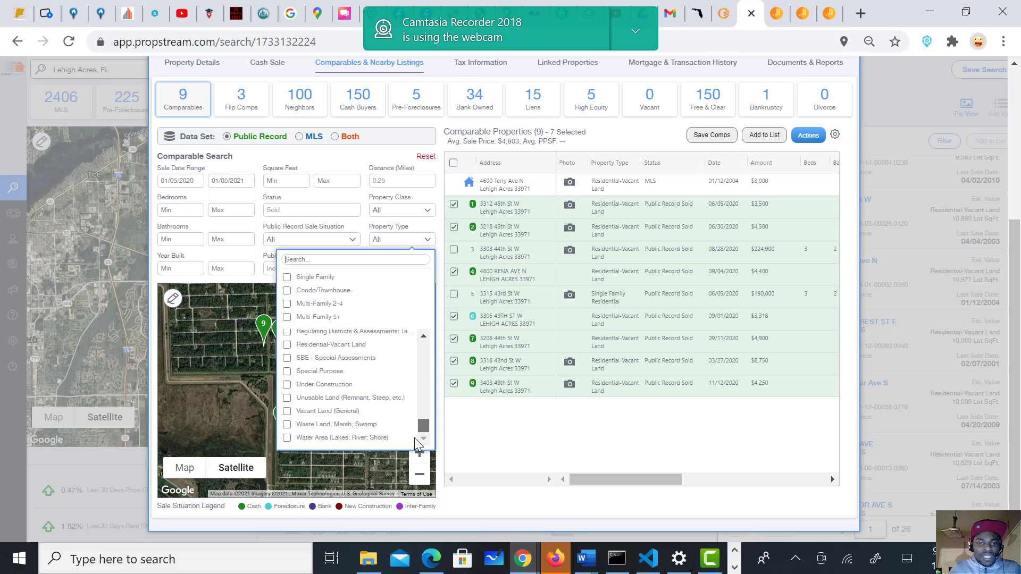
click(287, 345)
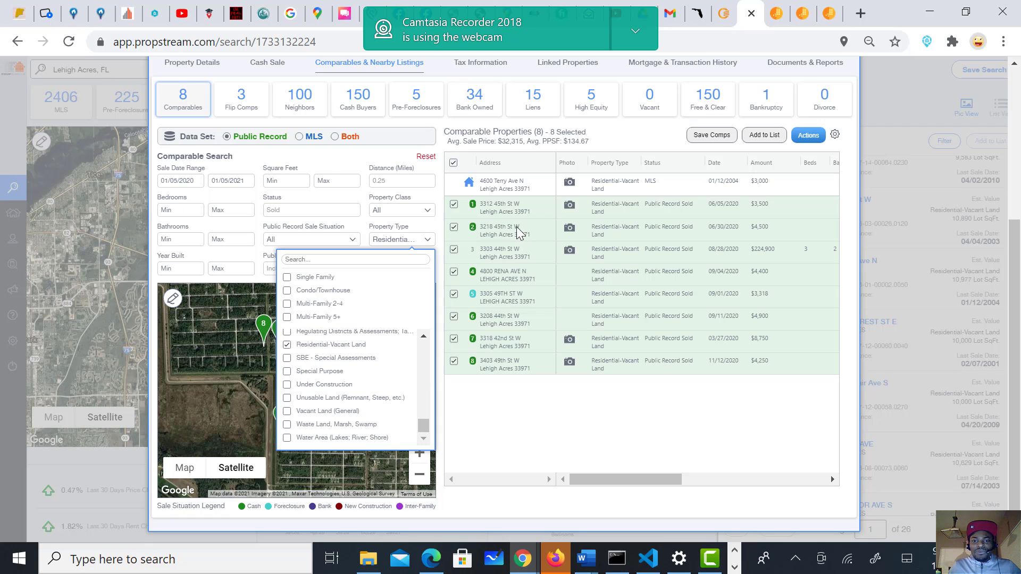
click(463, 308)
click(461, 251)
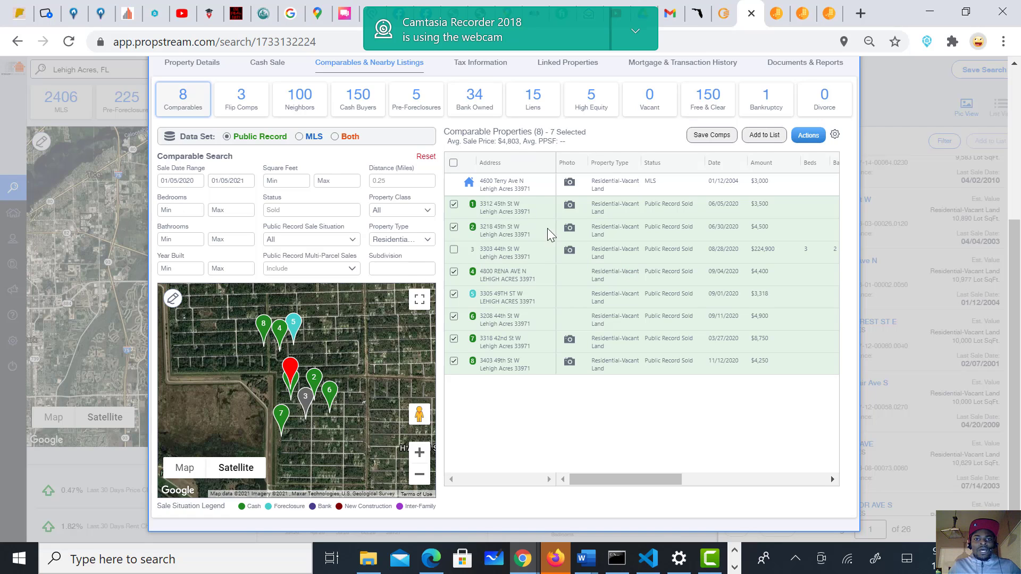
Step: Review the Tax Information and Linked Properties, then show Mortgage & Transaction History
scroll(620, 176, up, 5)
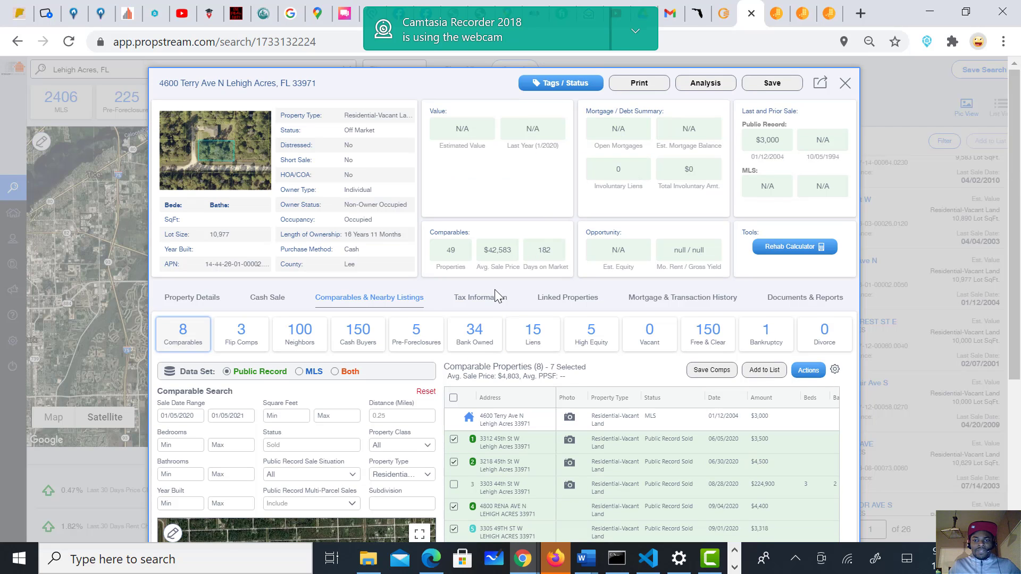
click(494, 304)
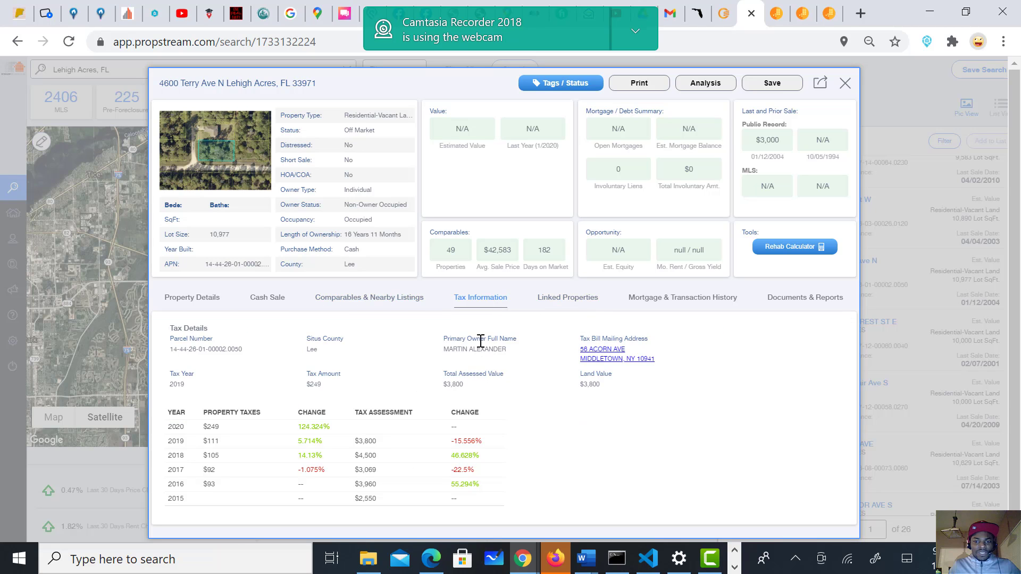
click(573, 306)
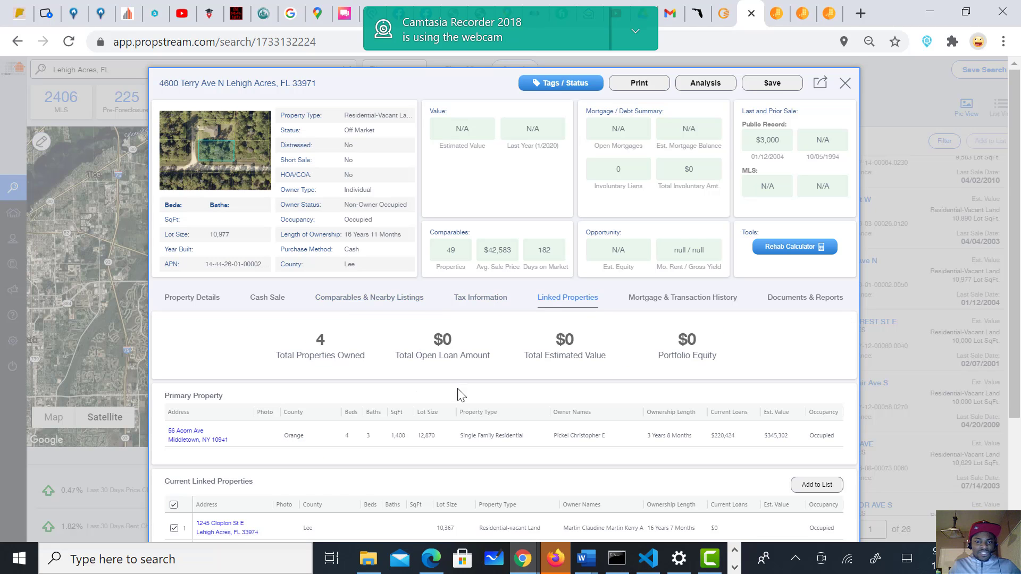
scroll(457, 394, down, 3)
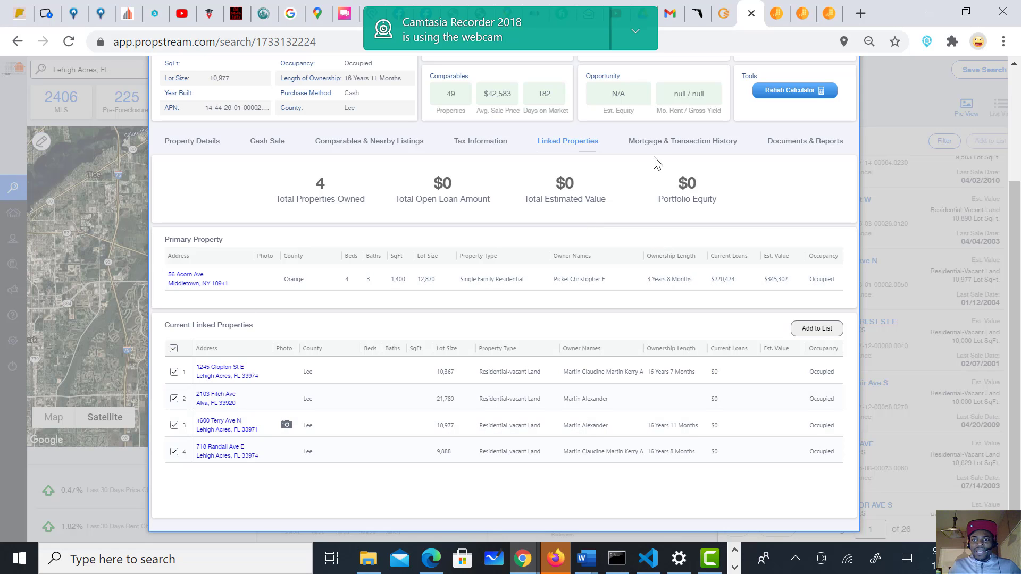
click(667, 141)
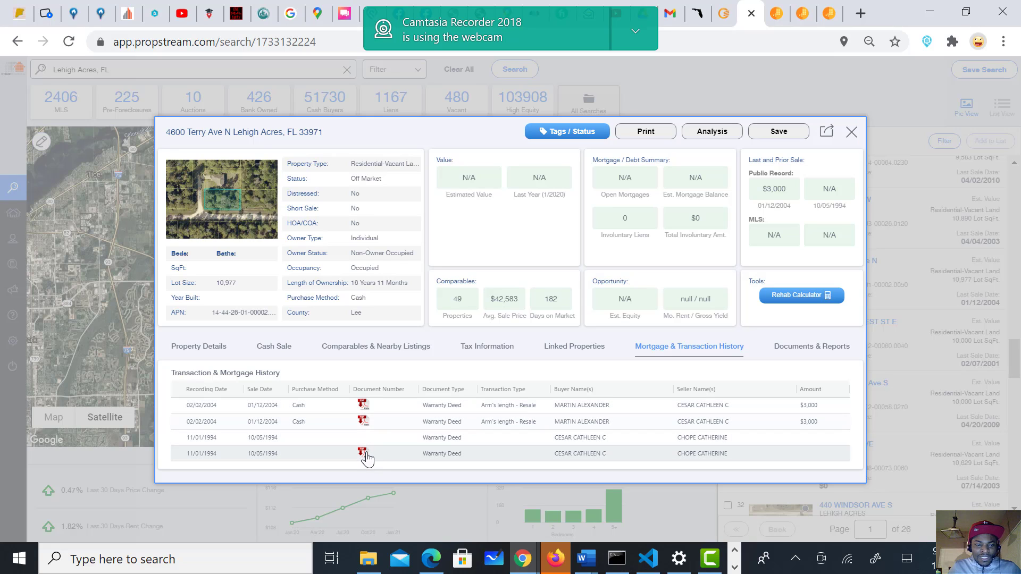
Step: Save the property without adding it to a group, declining the $5 report
click(366, 408)
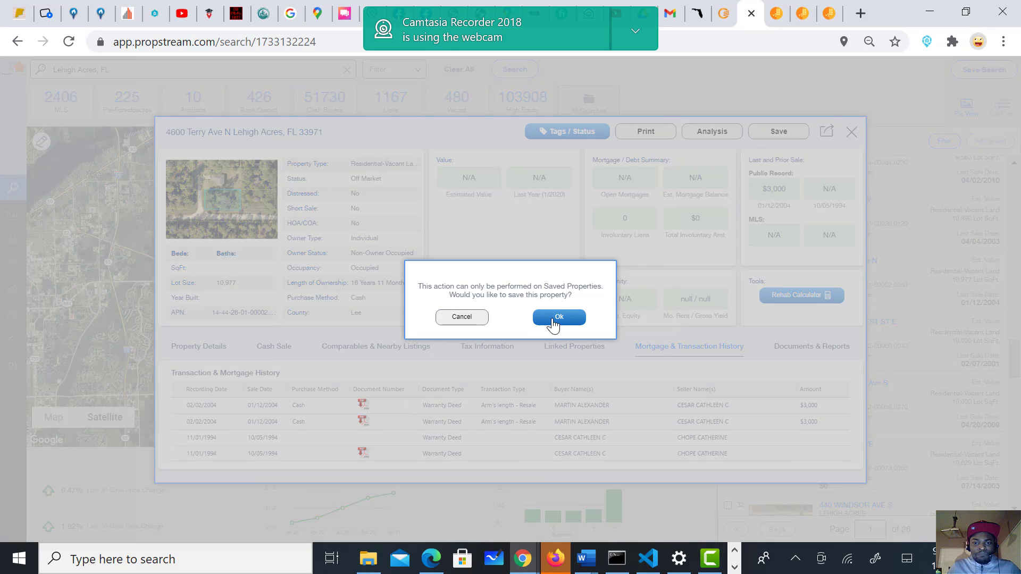
click(549, 317)
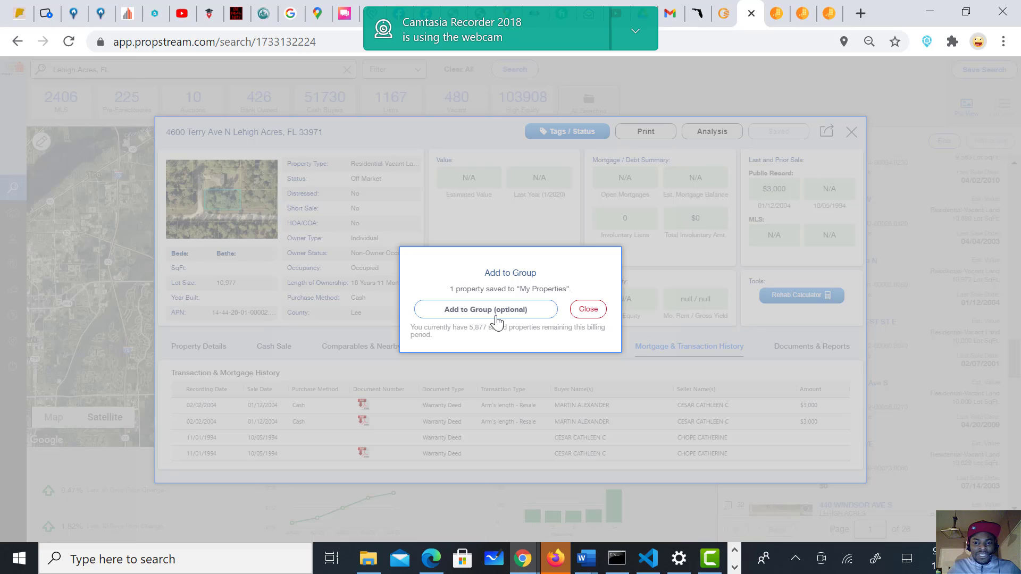
click(588, 311)
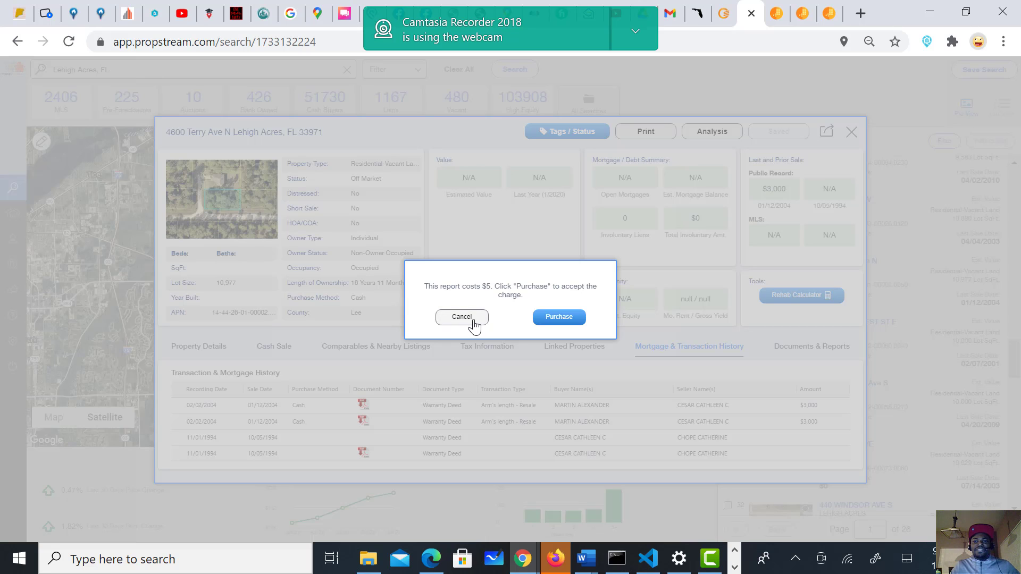
click(471, 320)
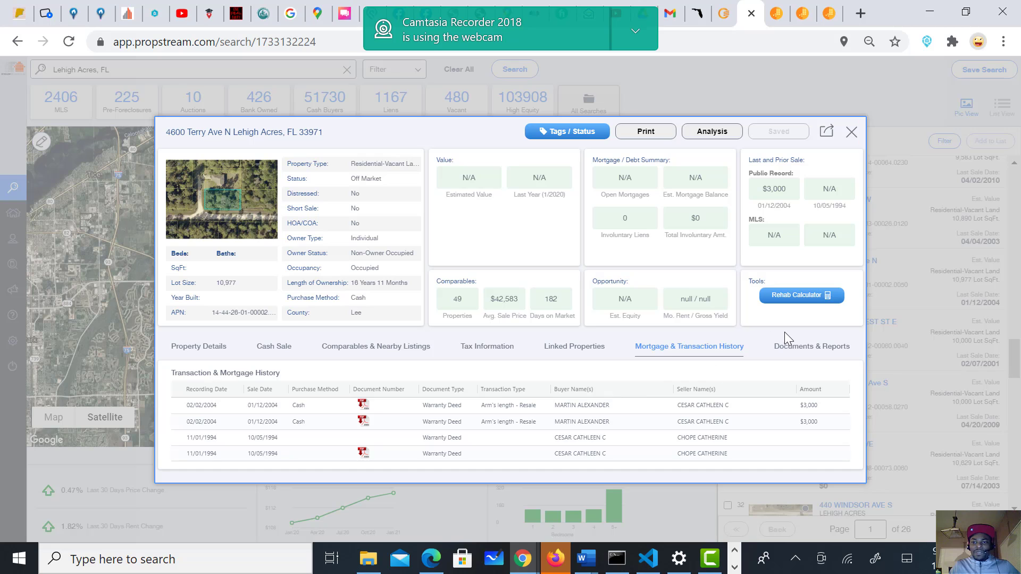
Step: Check Documents & Reports, then close the record to return to the map
click(804, 350)
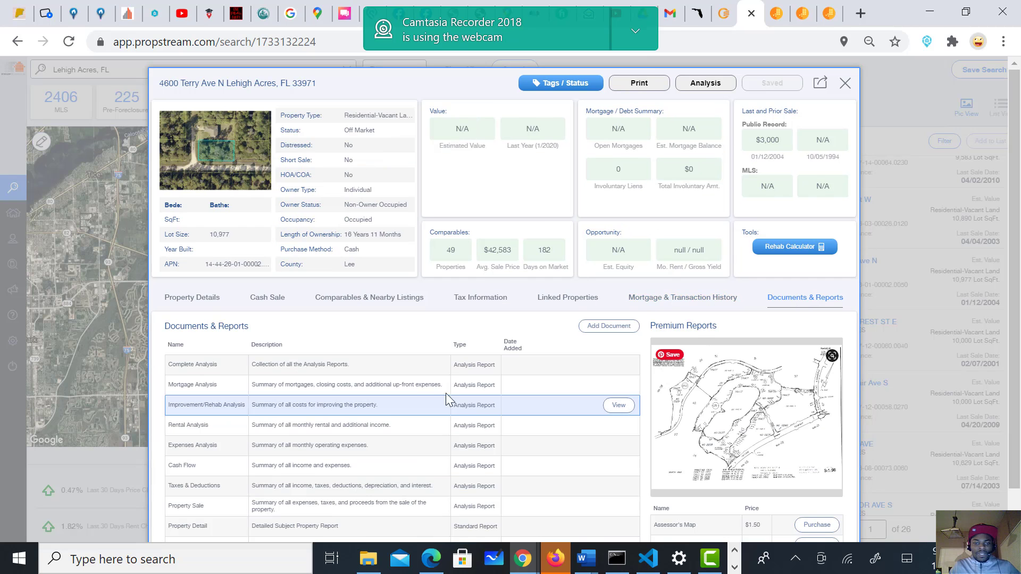
scroll(406, 400, down, 1)
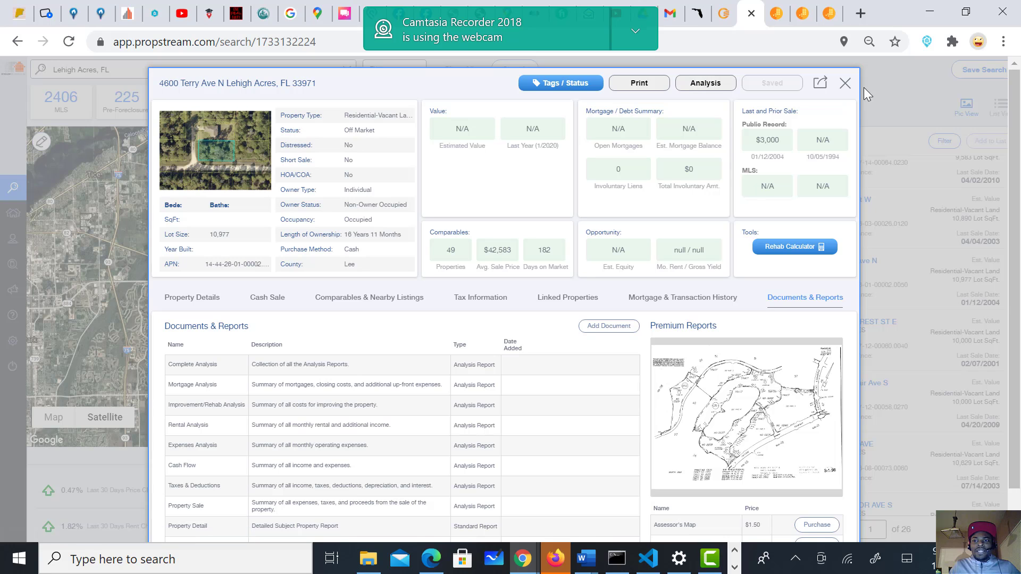
click(845, 84)
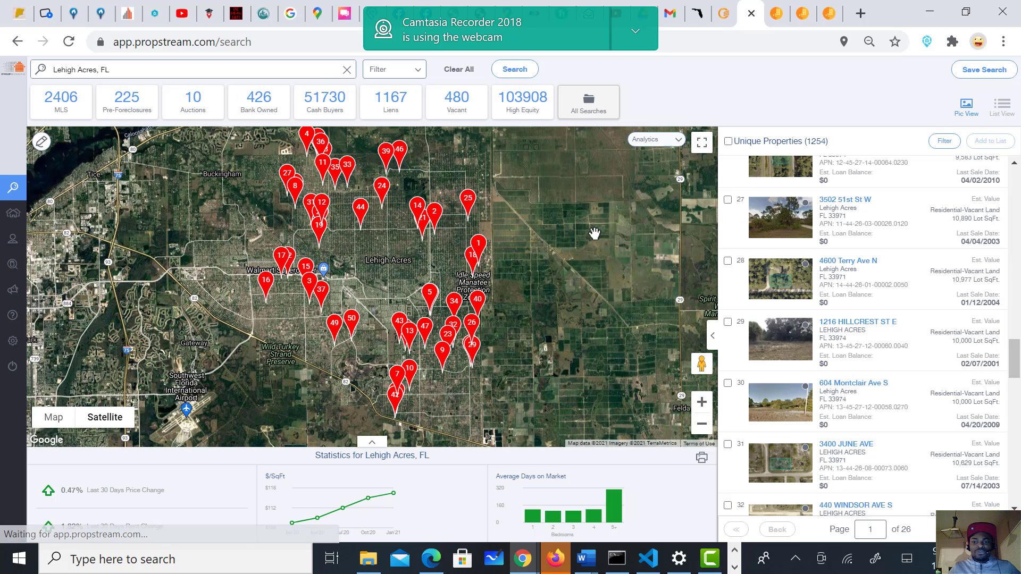
Step: Overlay an Est. Value heat map on the Lehigh Acres map via Analytics
click(674, 140)
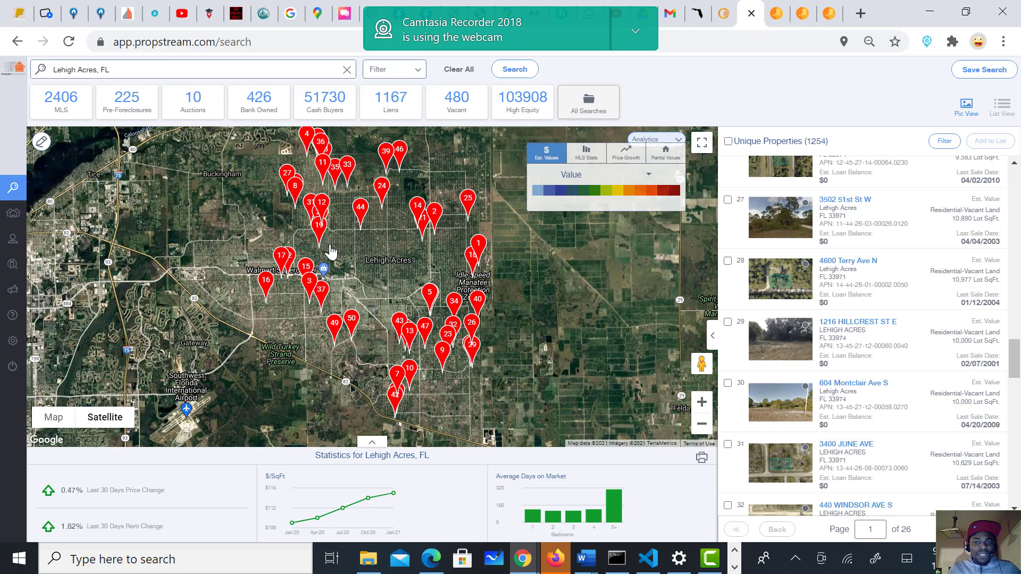
drag(331, 252, 324, 299)
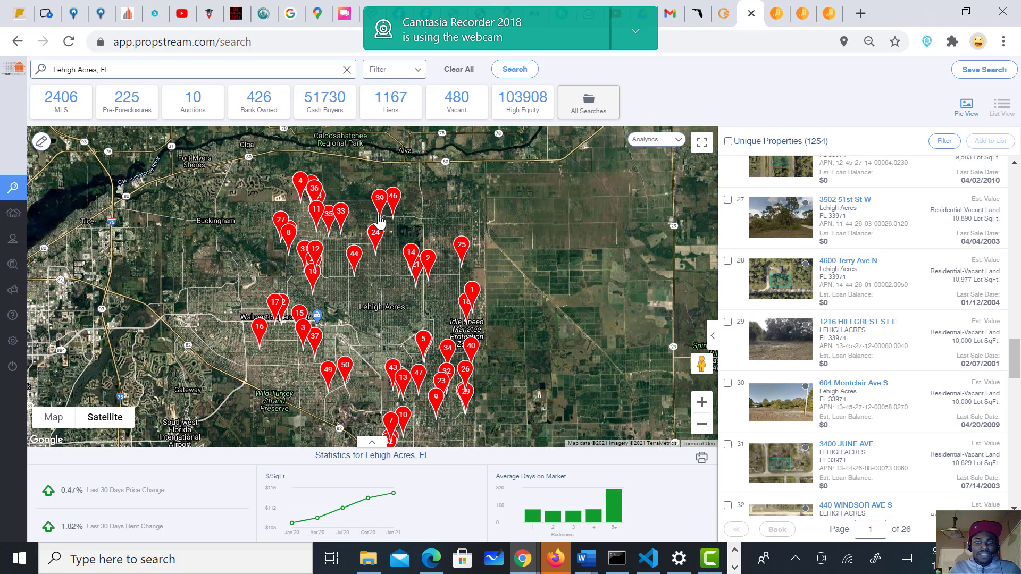
click(670, 142)
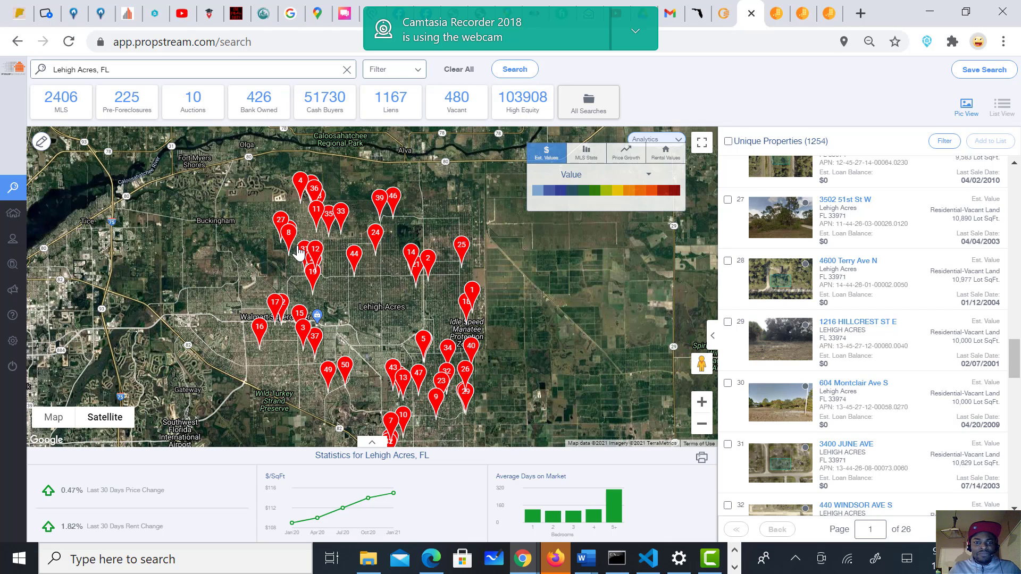
drag(375, 300, 367, 325)
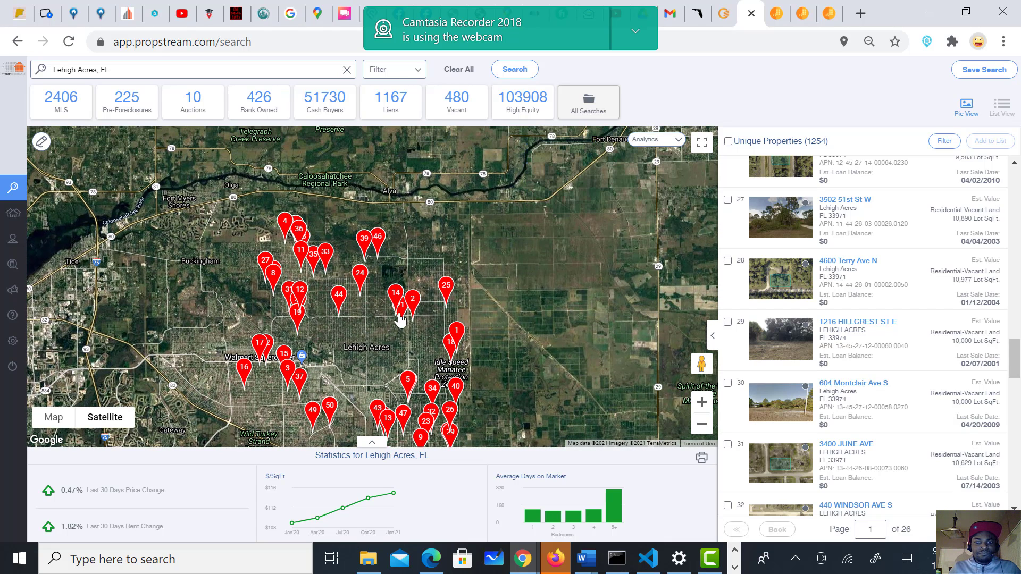
click(676, 149)
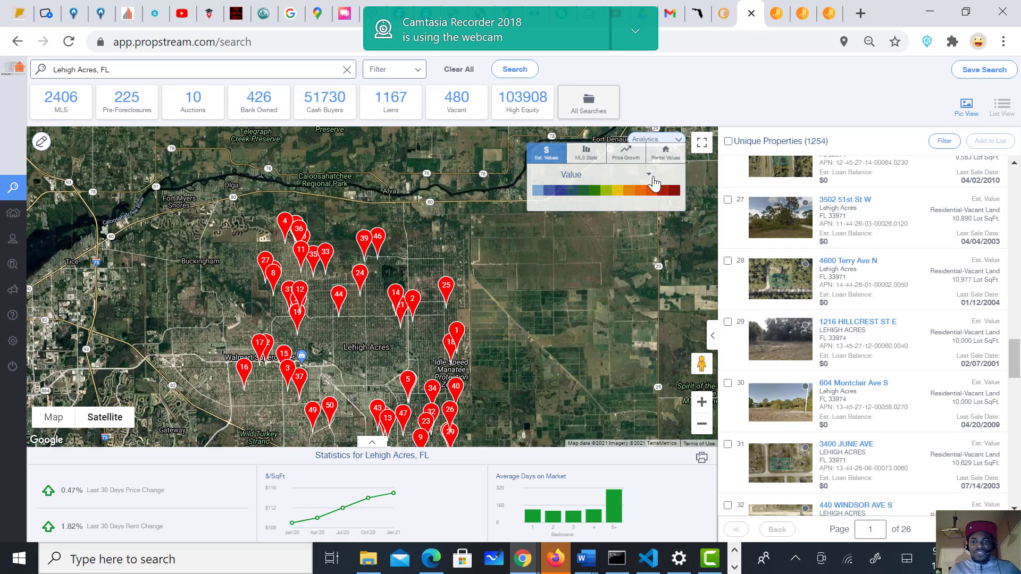
click(648, 177)
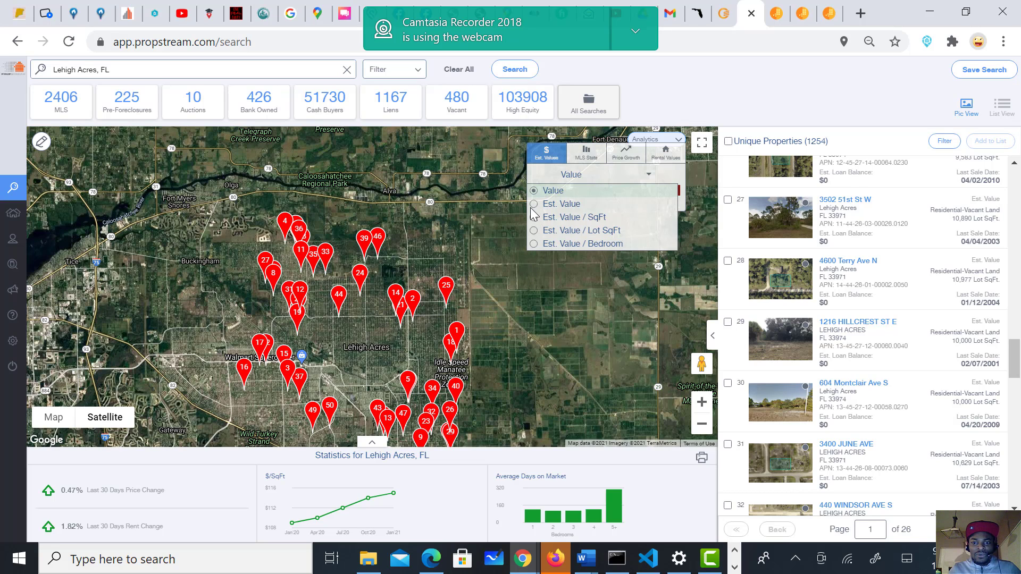
click(547, 204)
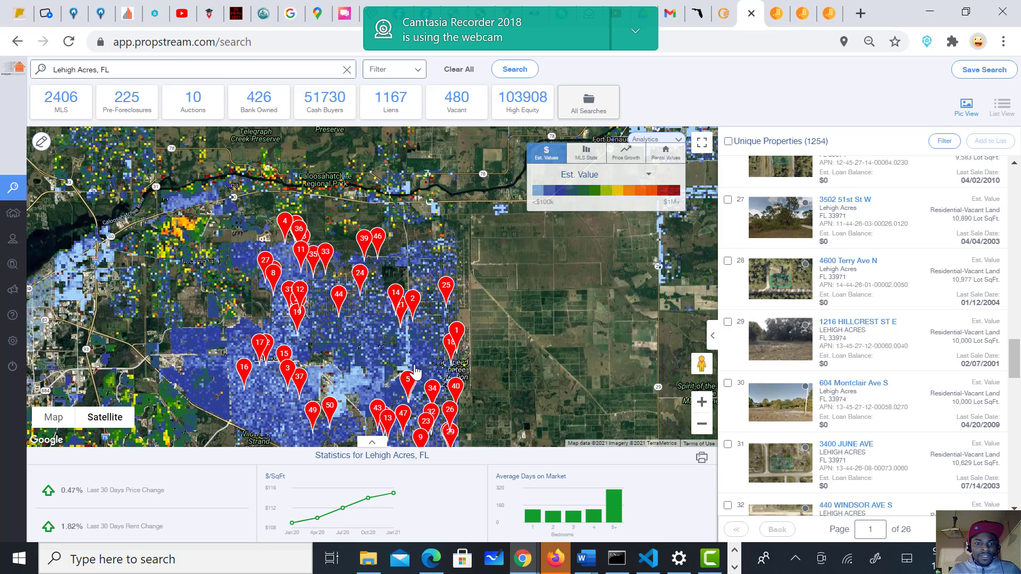
Step: Change the heat map to Est. Value / SqFt and recenter the pinned properties
drag(352, 339, 470, 284)
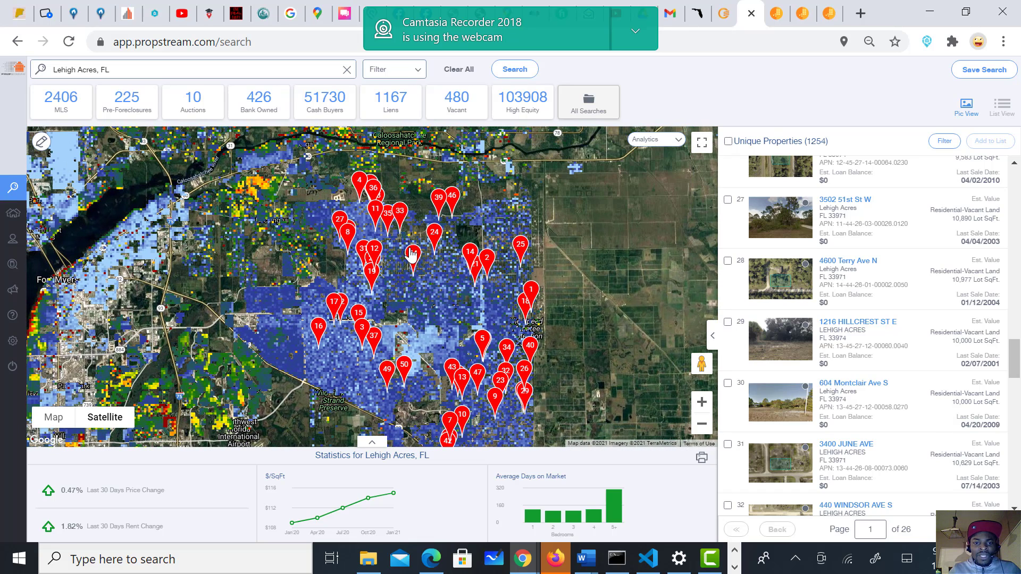
click(677, 140)
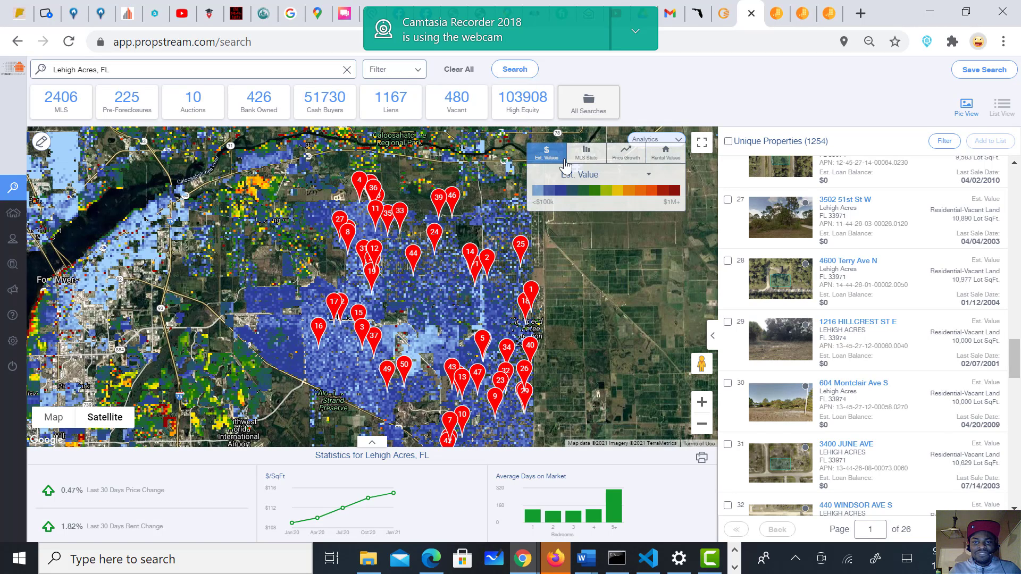
click(649, 176)
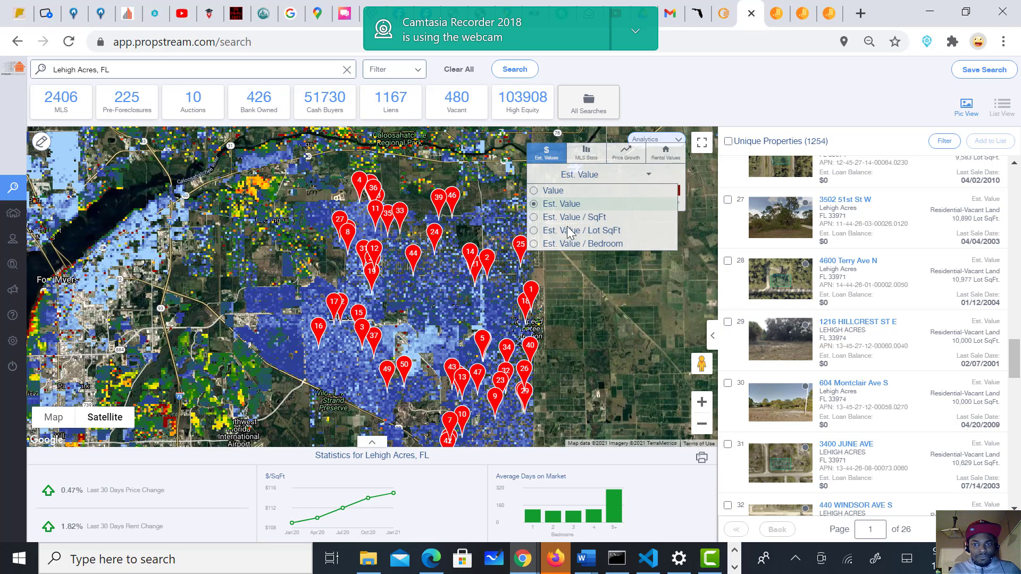
click(534, 218)
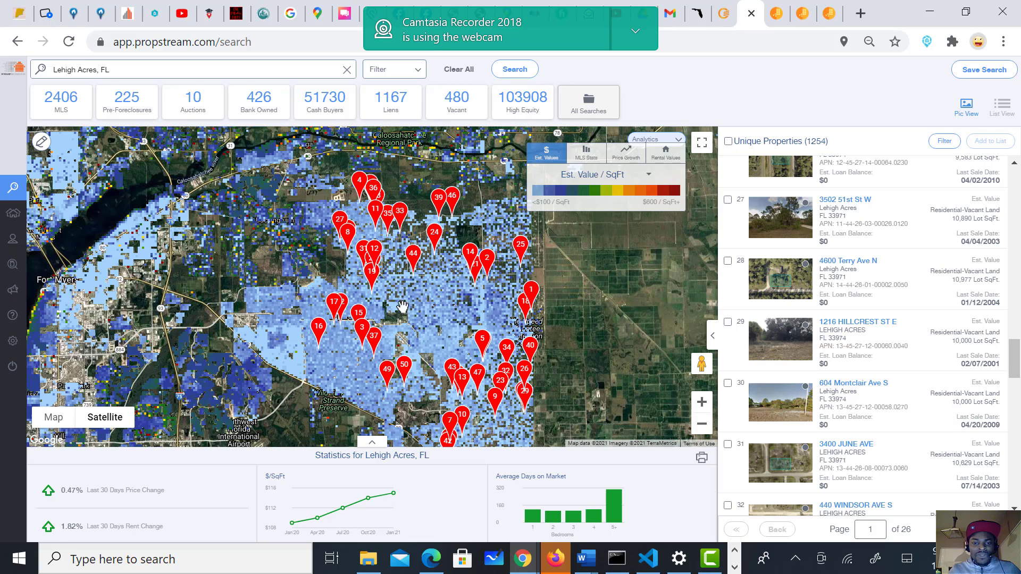
drag(422, 297, 397, 266)
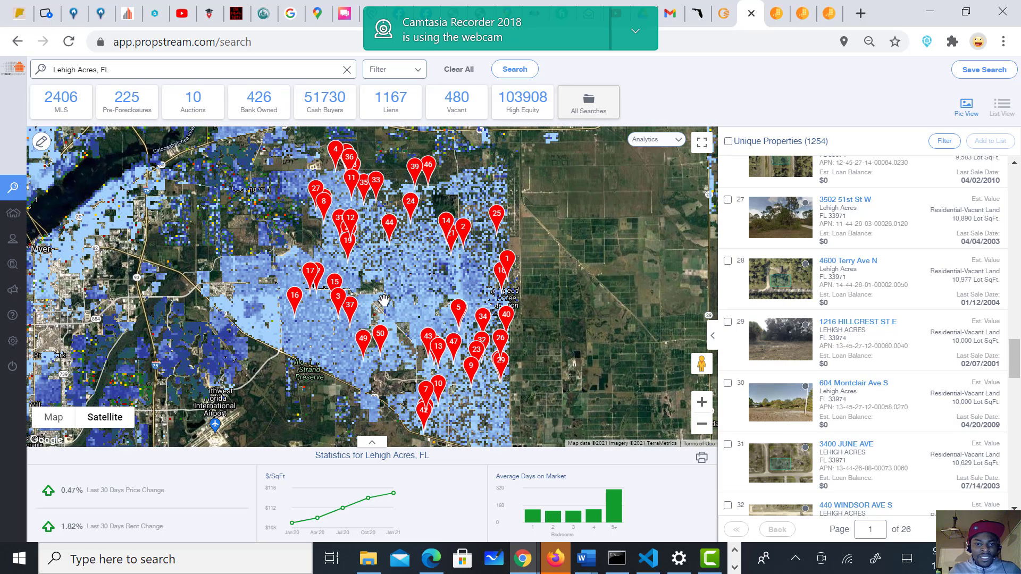
mouse_move(479, 296)
mouse_down()
mouse_move(437, 328)
mouse_move(531, 300)
mouse_up()
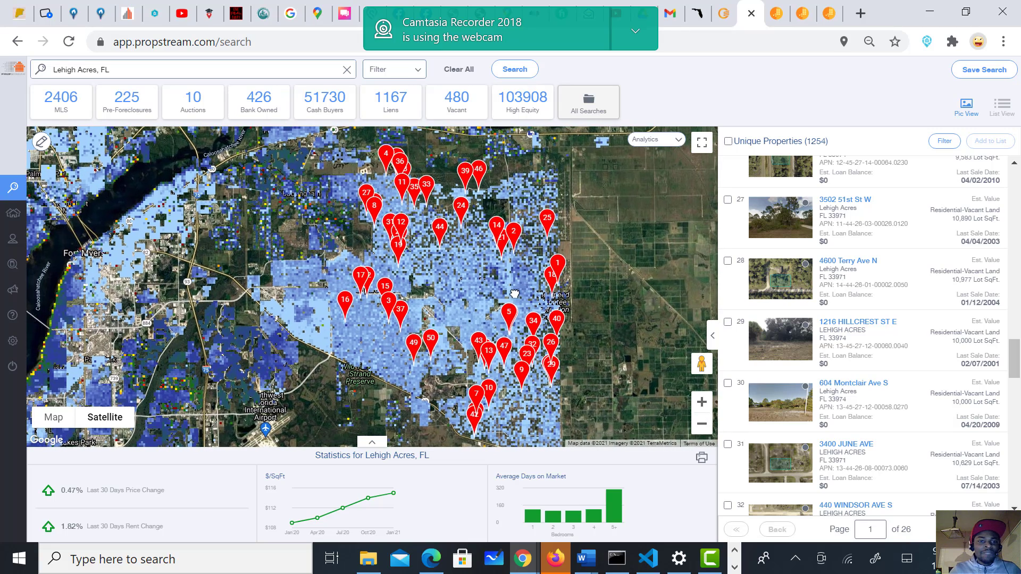
click(668, 145)
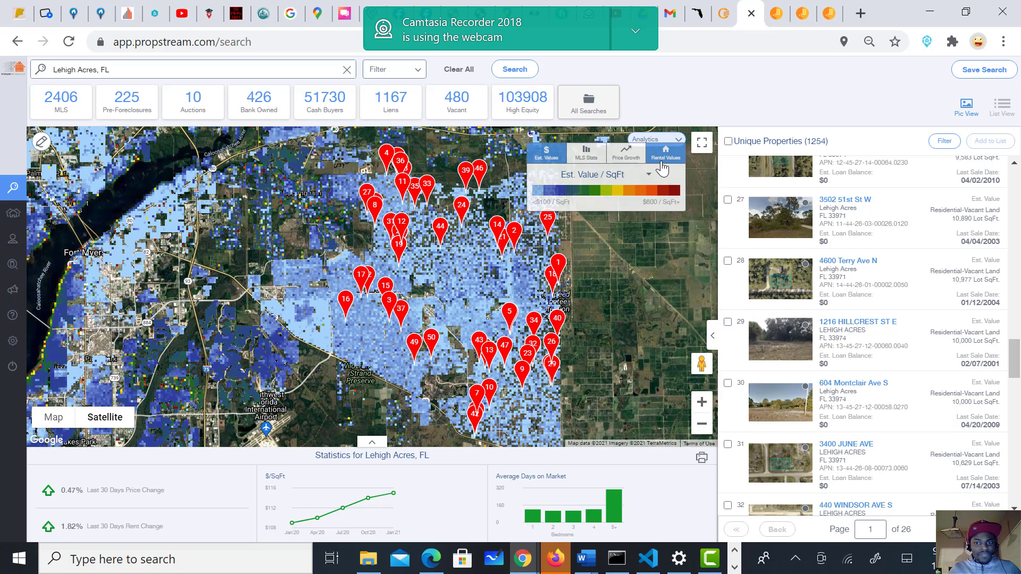
Step: Shade the Lehigh Acres heat map by MLS Stats Listing Price
click(587, 153)
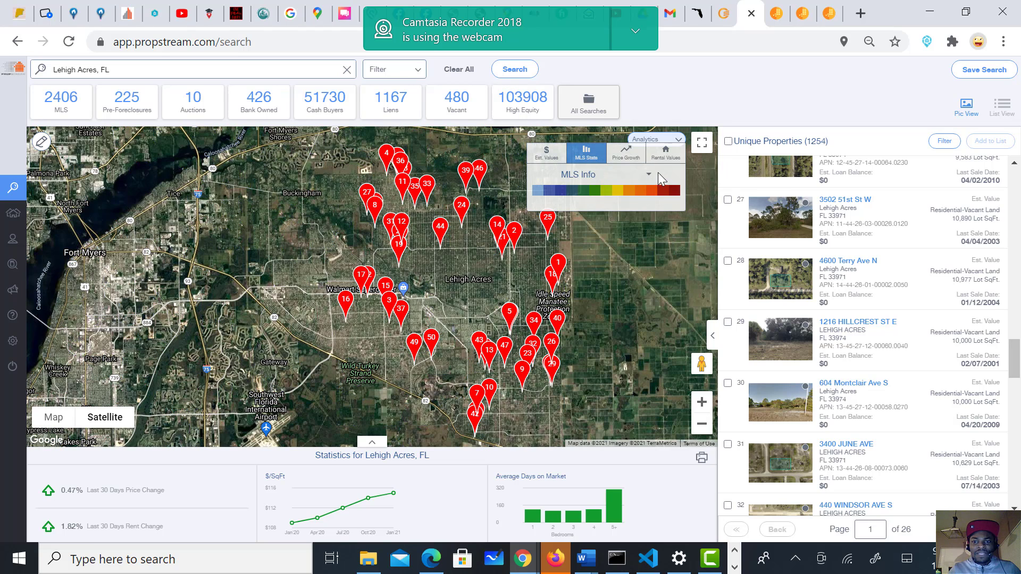
click(648, 175)
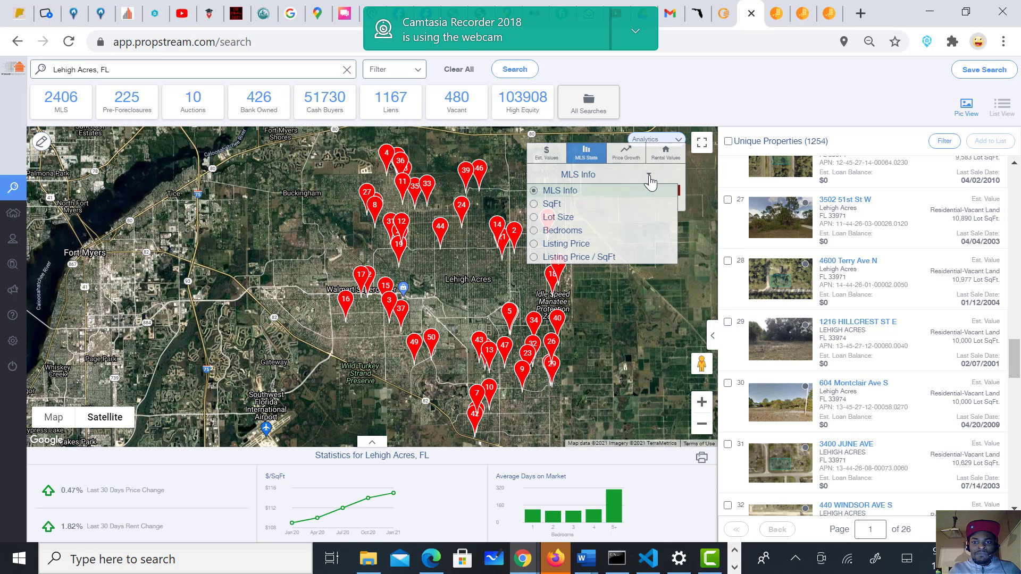
click(534, 244)
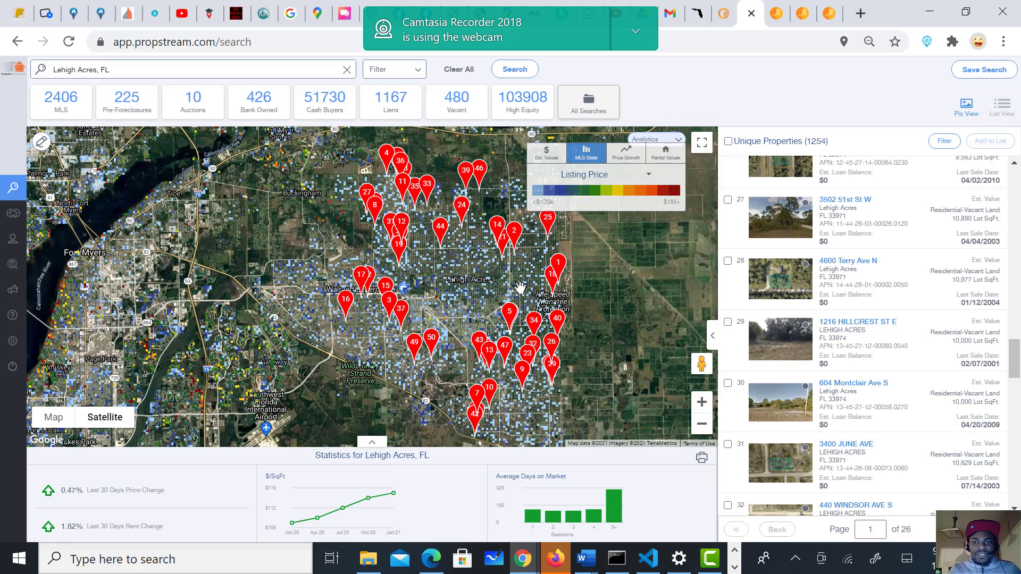
drag(493, 282, 444, 287)
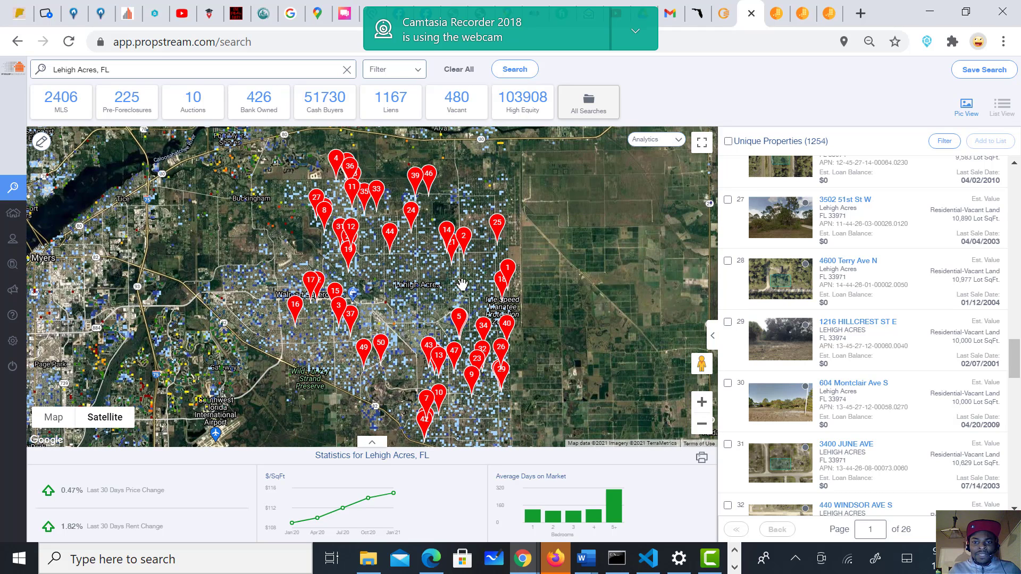
click(655, 140)
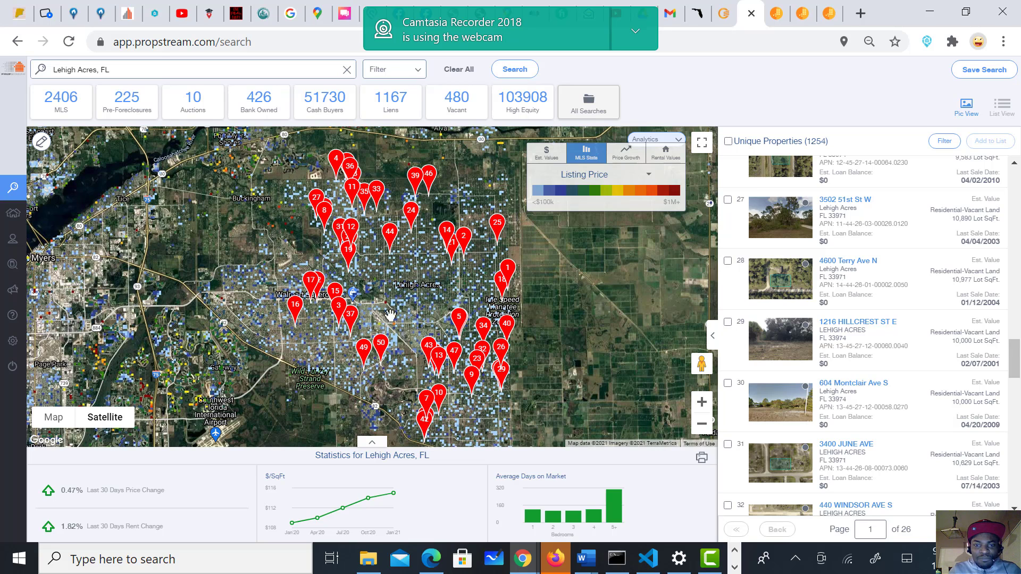
Step: Switch the heatmap to Price Growth with 6 Month Growth and pan around Lehigh Acres toward Fort Myers
click(624, 159)
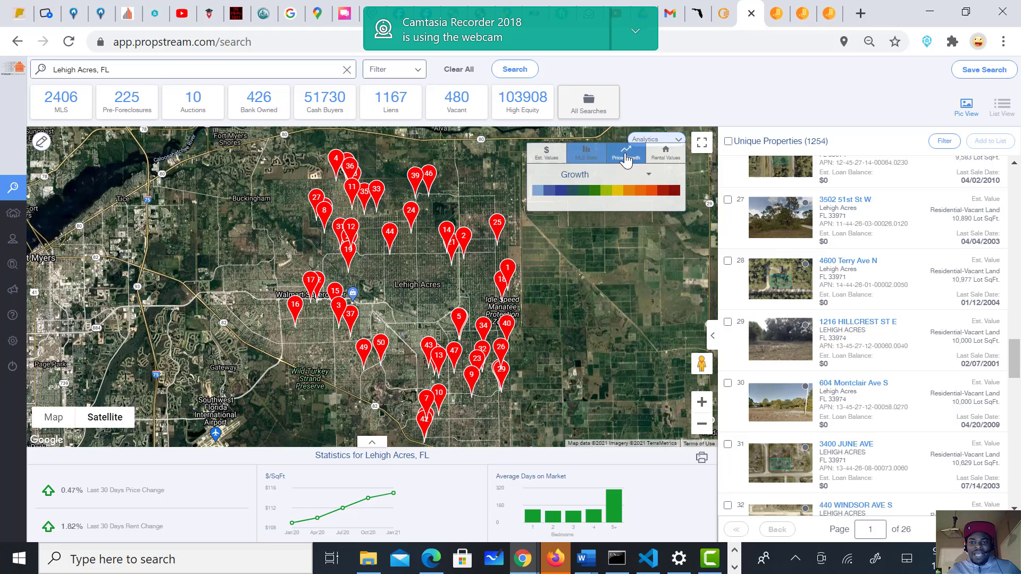
click(646, 176)
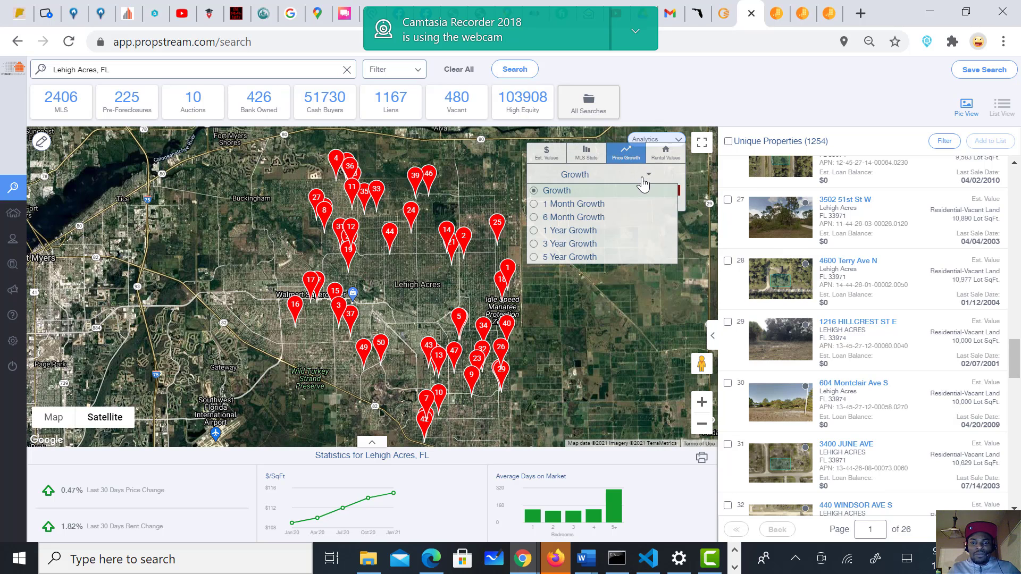
click(533, 217)
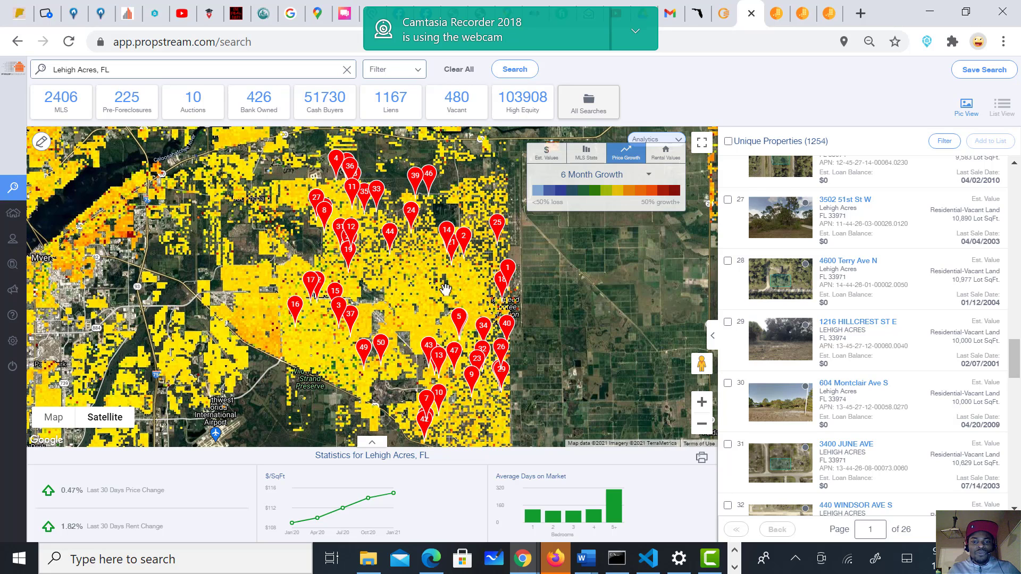
drag(446, 290, 501, 250)
drag(524, 296, 405, 342)
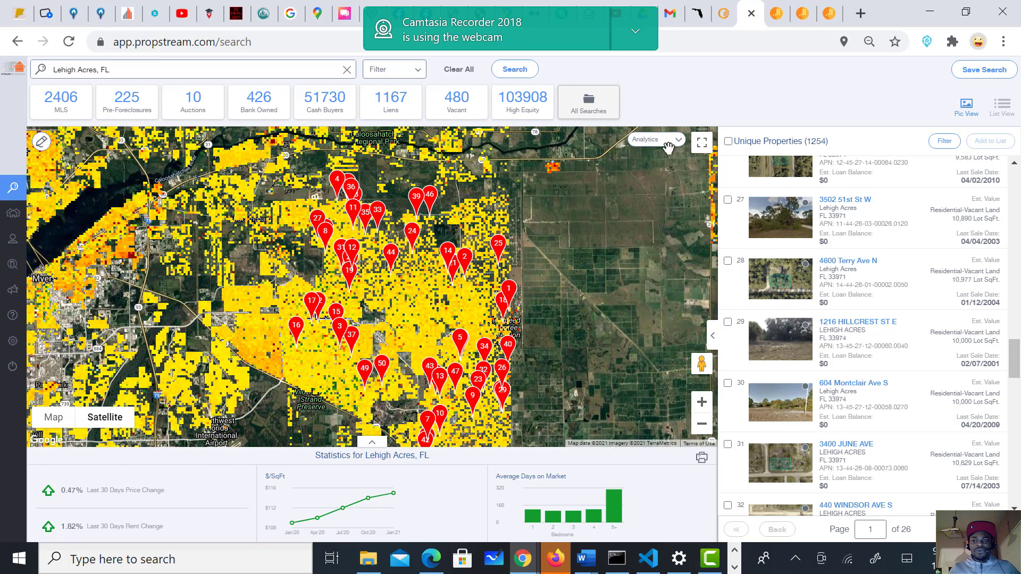
mouse_move(671, 152)
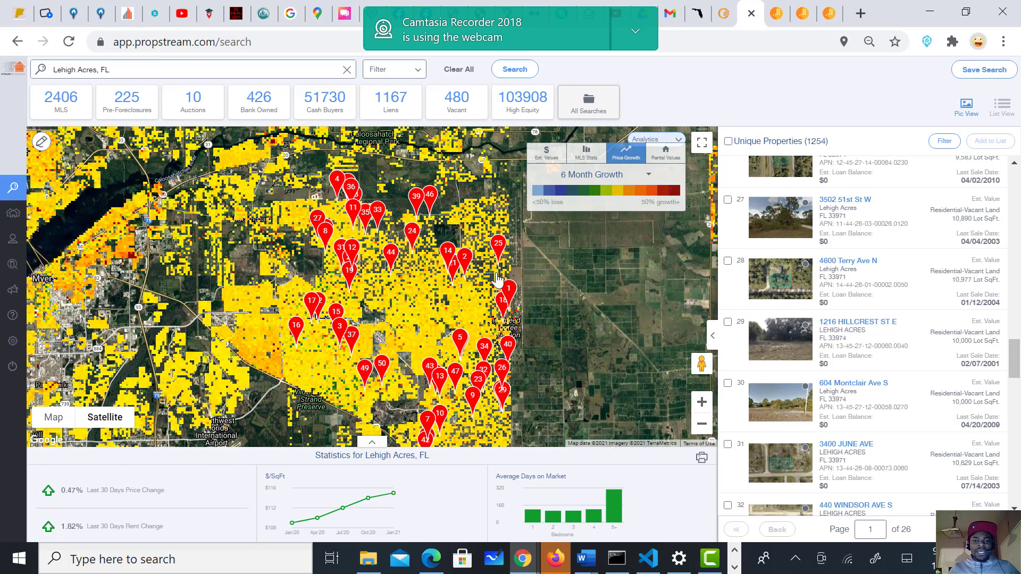
drag(424, 323, 434, 333)
drag(124, 282, 246, 337)
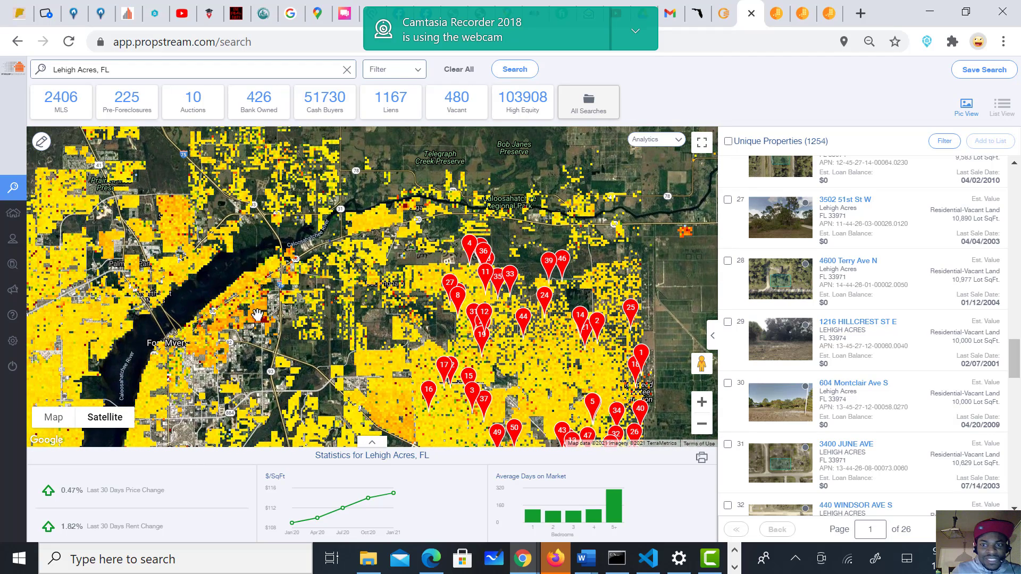
click(655, 140)
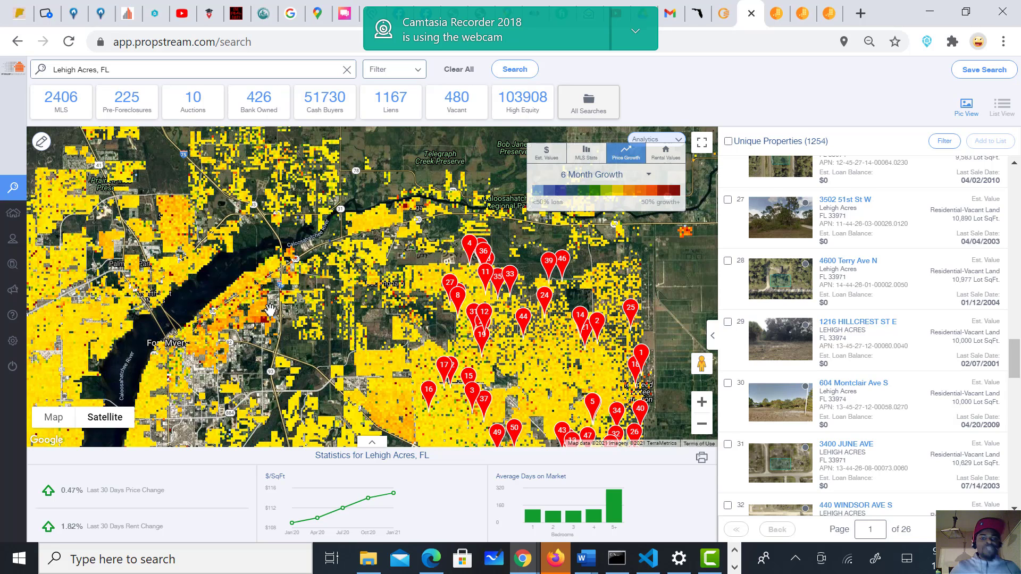
drag(372, 290, 412, 295)
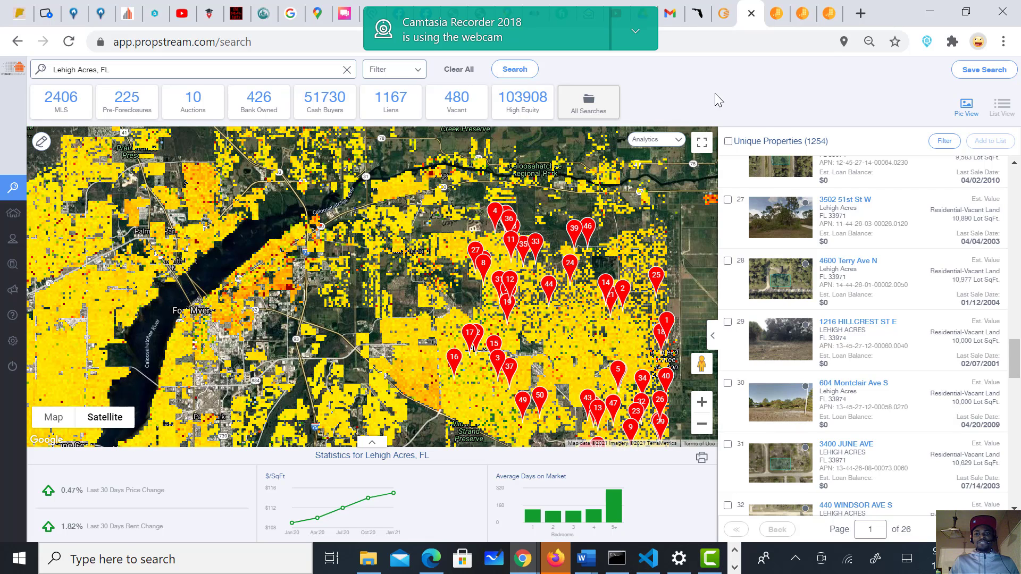
click(711, 556)
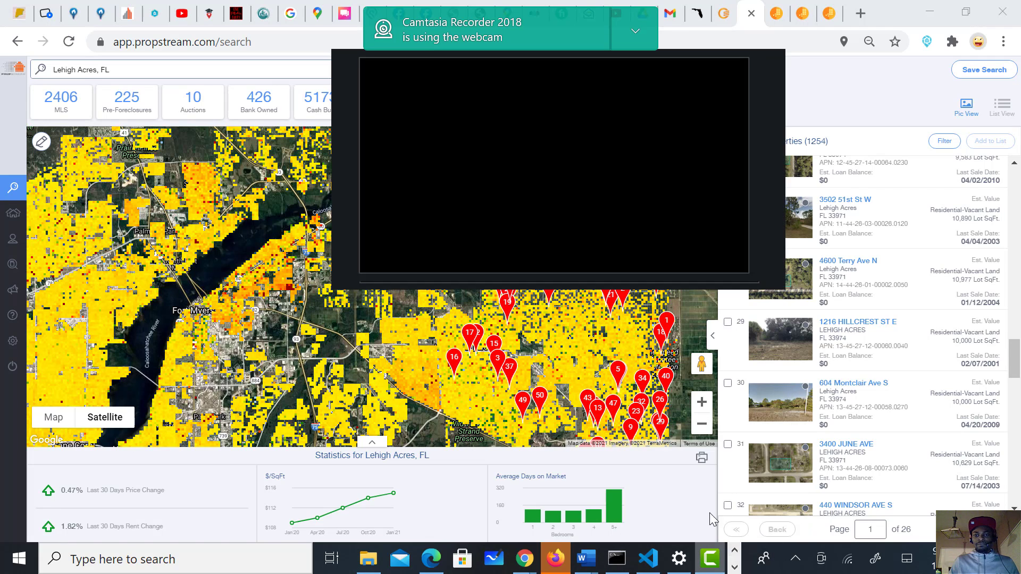